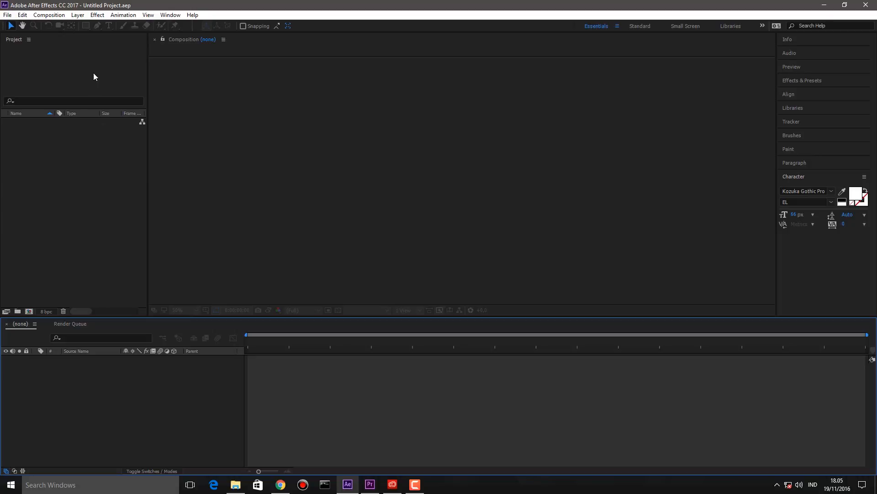
- Create a new composition named 'tutorial' at 1920×1080 and 60 fps
left_click(54, 16)
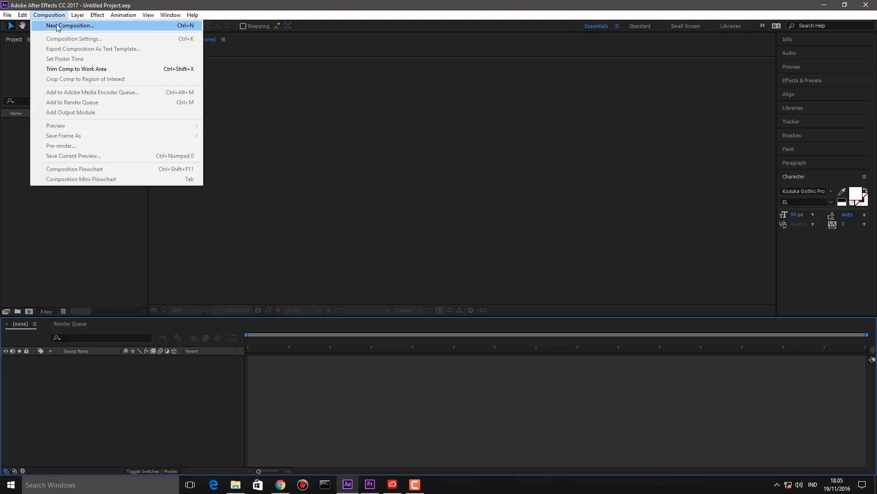
left_click(59, 26)
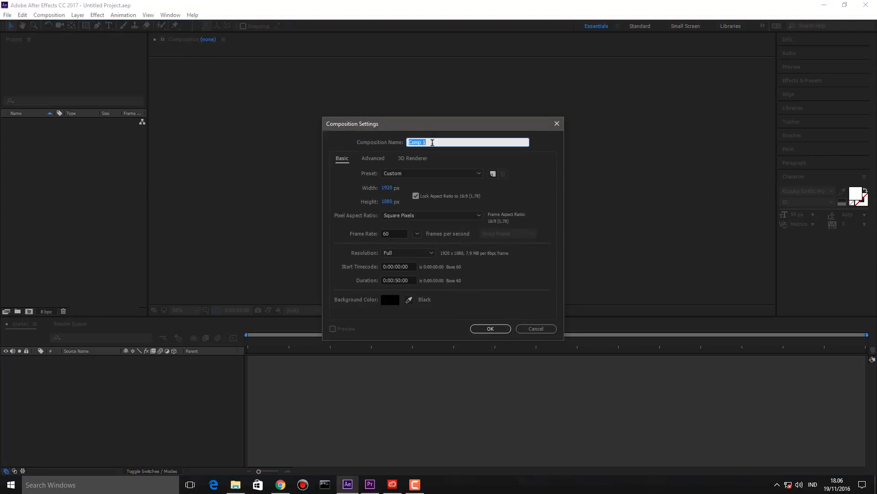
type("tutorial")
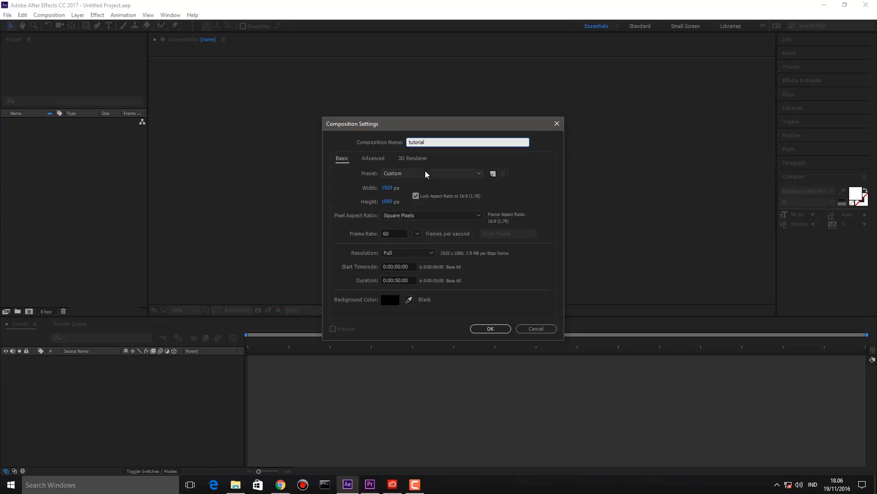
left_click(418, 233)
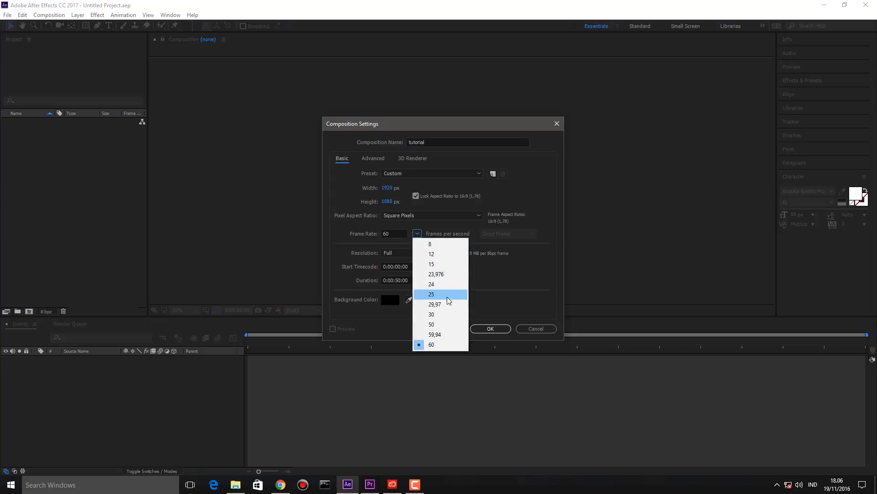
left_click(460, 314)
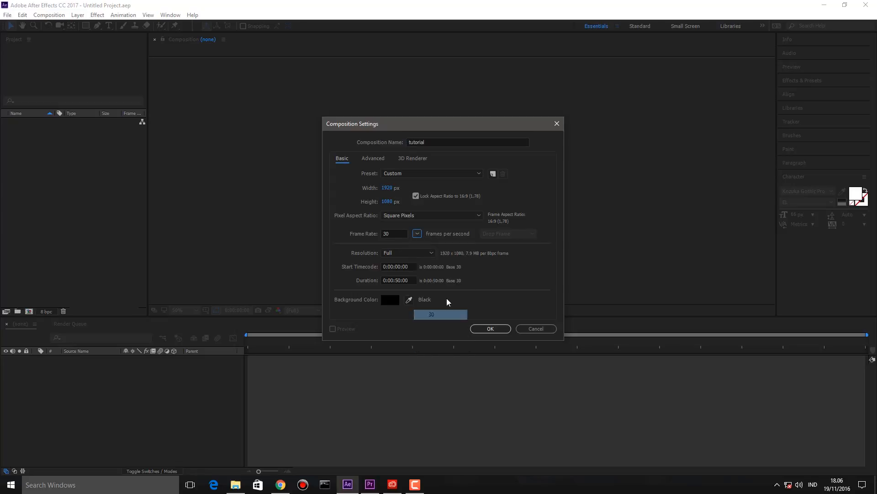
left_click(419, 235)
left_click(427, 346)
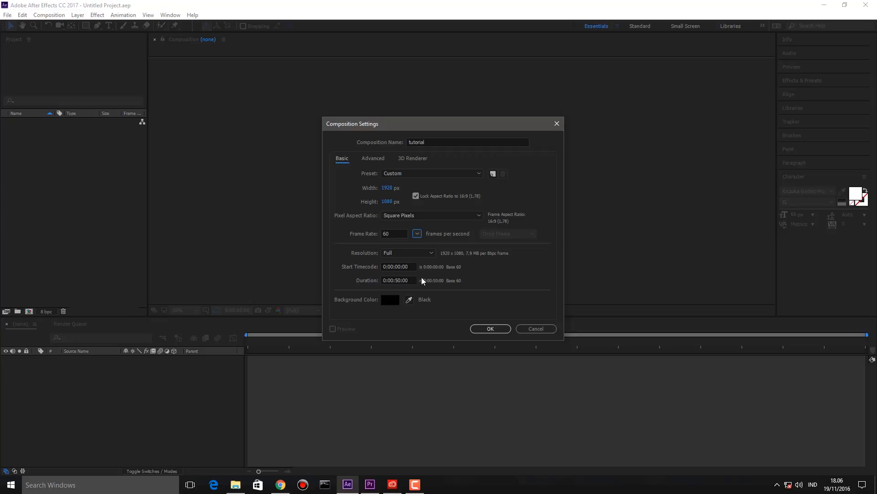
left_click(485, 330)
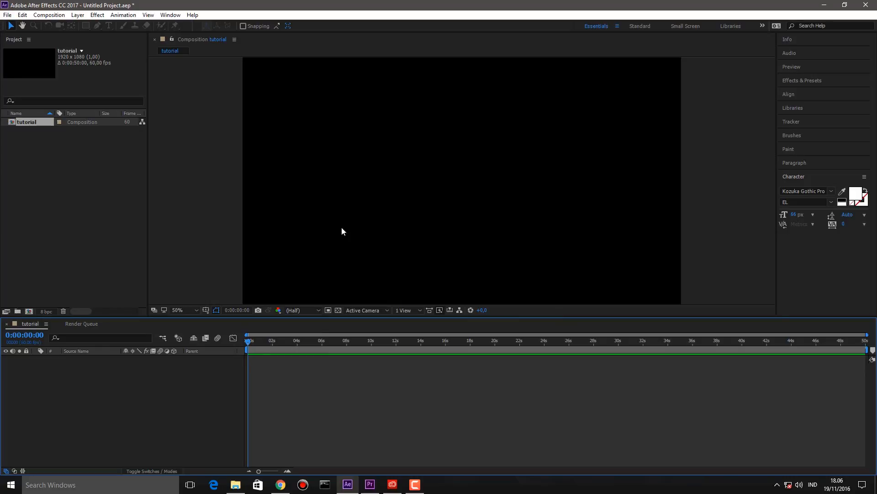
- Add a full-frame blue solid layer, keeping the default name 'Royal Blue Solid 1'
left_click(47, 141)
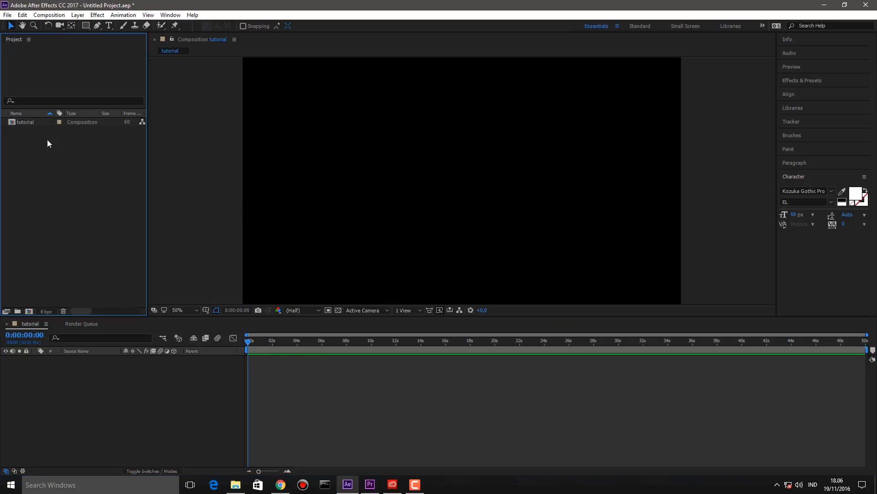
left_click(223, 164)
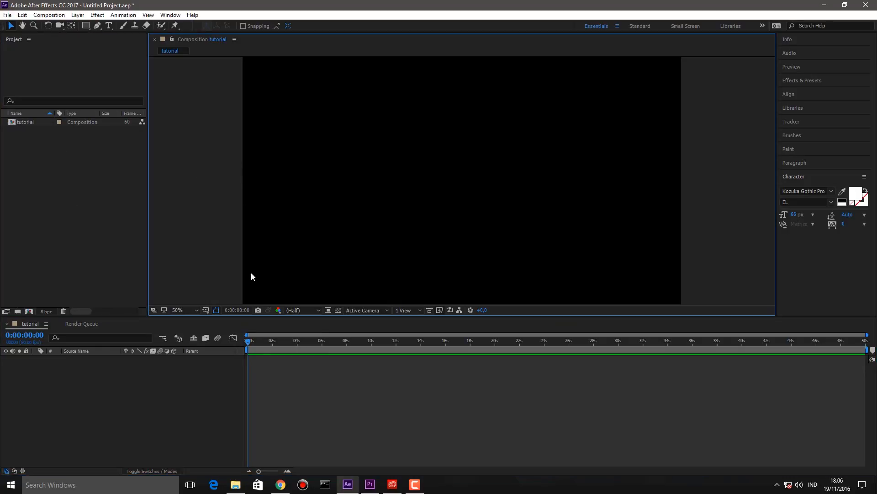
left_click(413, 402)
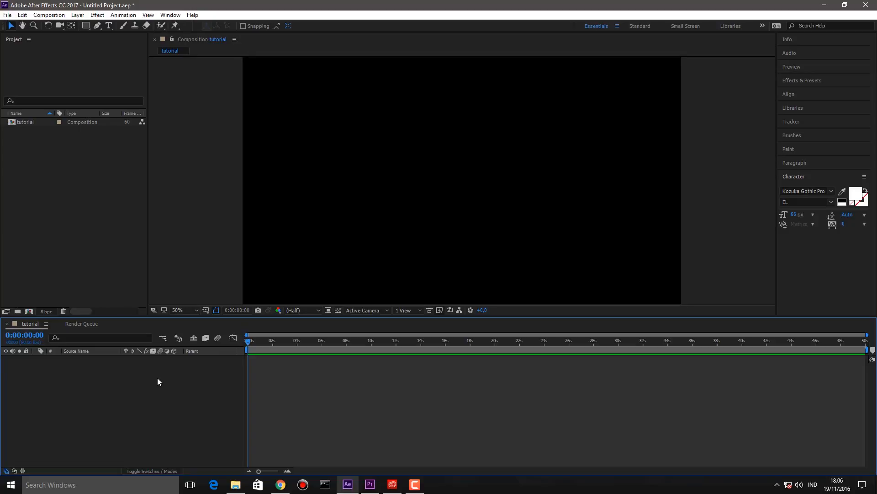
right_click(140, 383)
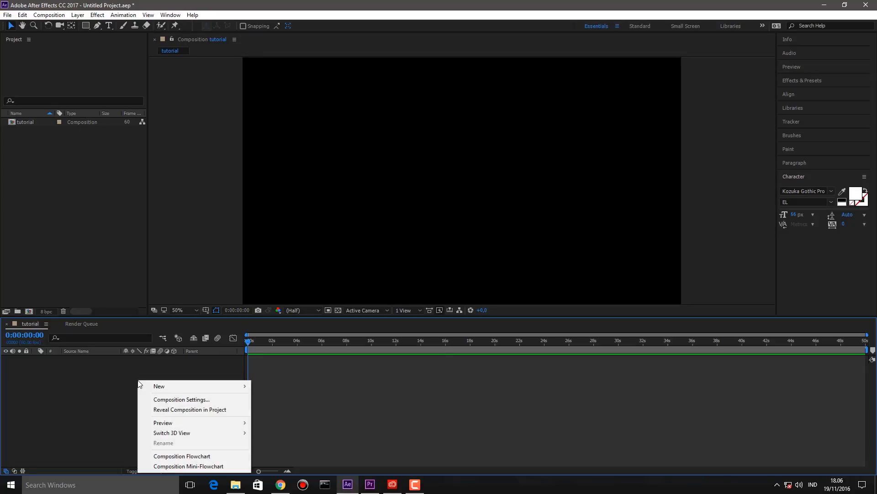
mouse_move(148, 386)
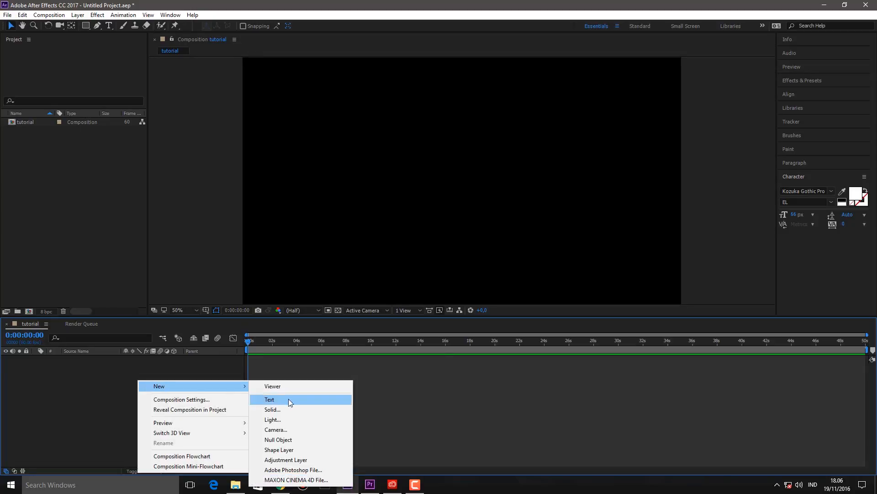
left_click(300, 409)
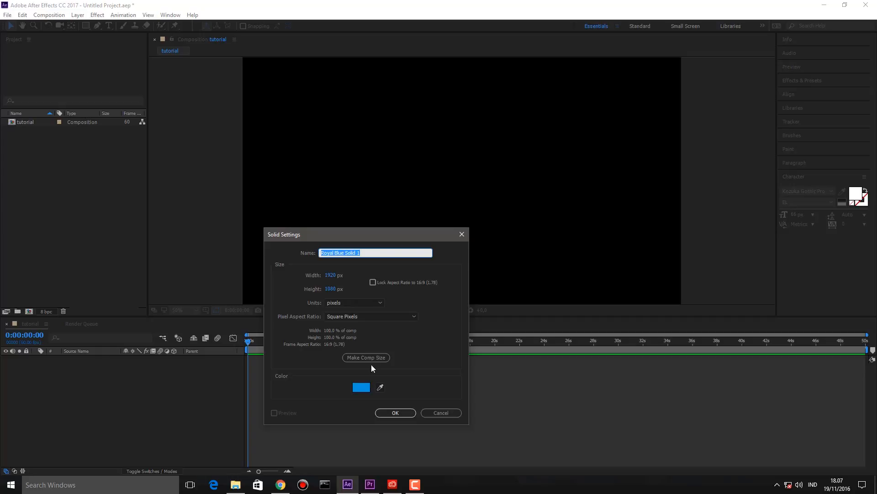
left_click(347, 251)
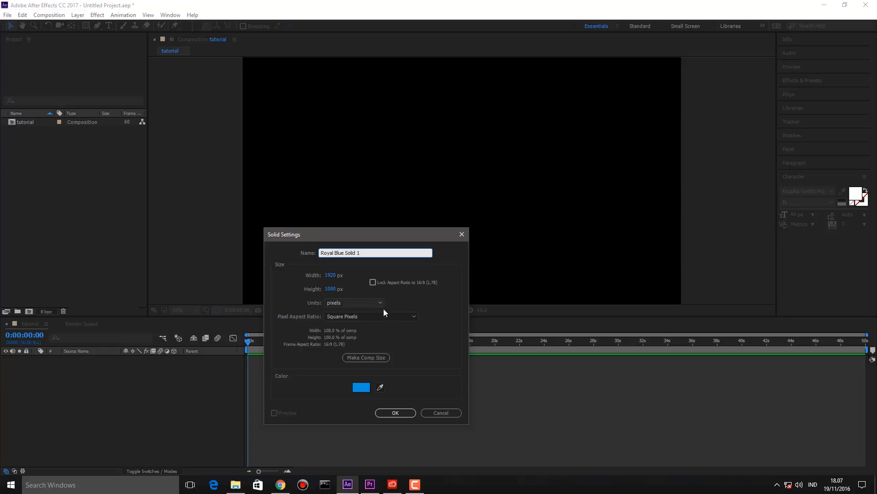
left_click(361, 390)
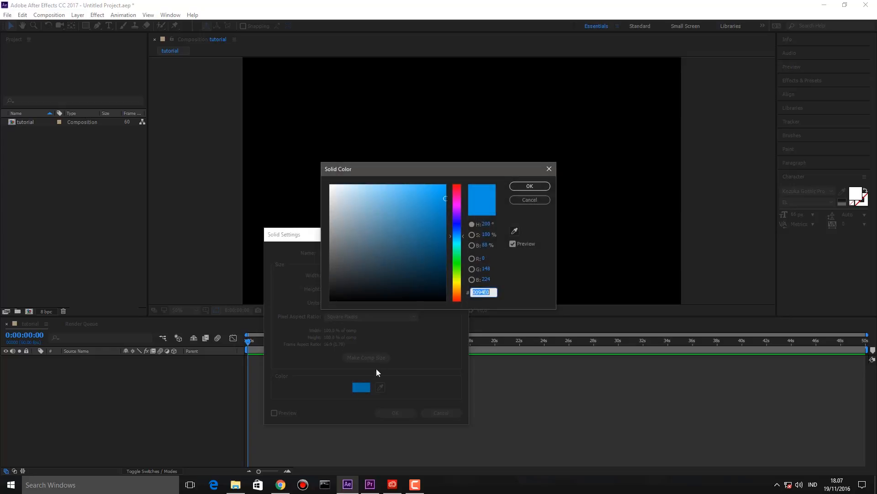
left_click(530, 186)
left_click(396, 413)
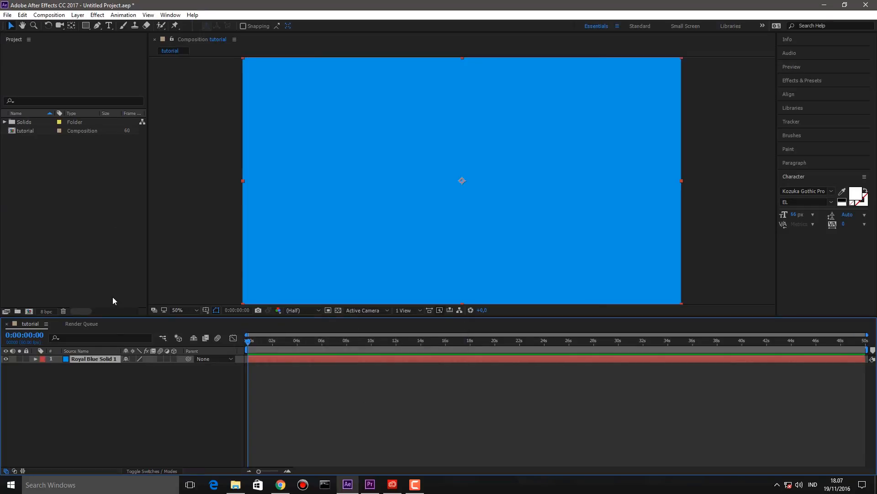
- Inspect the Royal Blue Solid 1 layer and the project's Solids folder
left_click(131, 401)
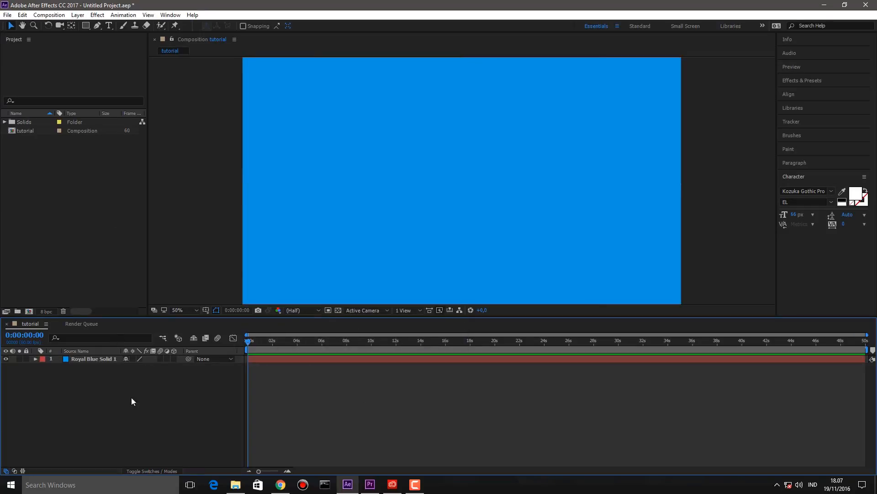
left_click(91, 360)
left_click(55, 180)
left_click(4, 122)
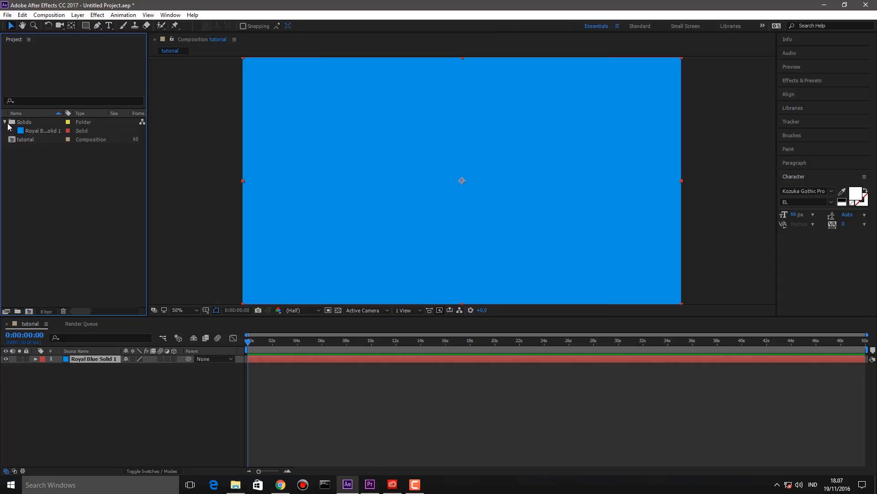
left_click(6, 122)
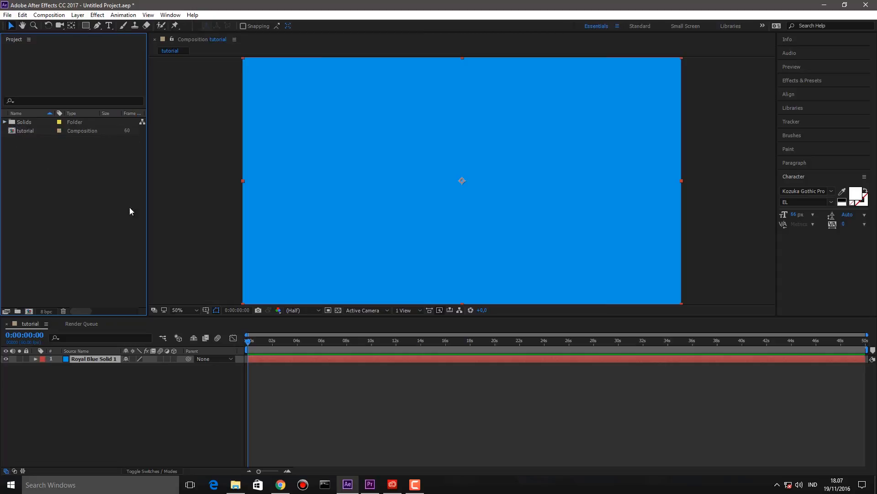
left_click(153, 395)
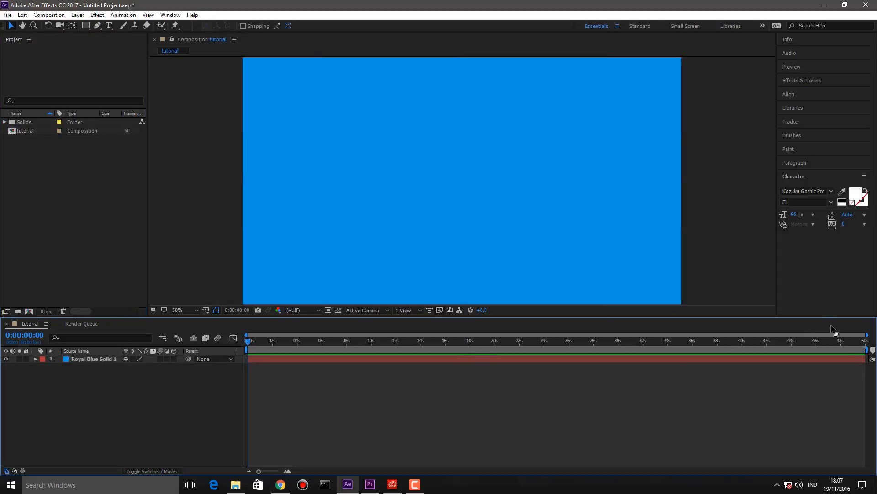
- Zoom the timeline to frames and trim the work area to about two seconds, previewing it
left_click_drag(866, 350, 261, 371)
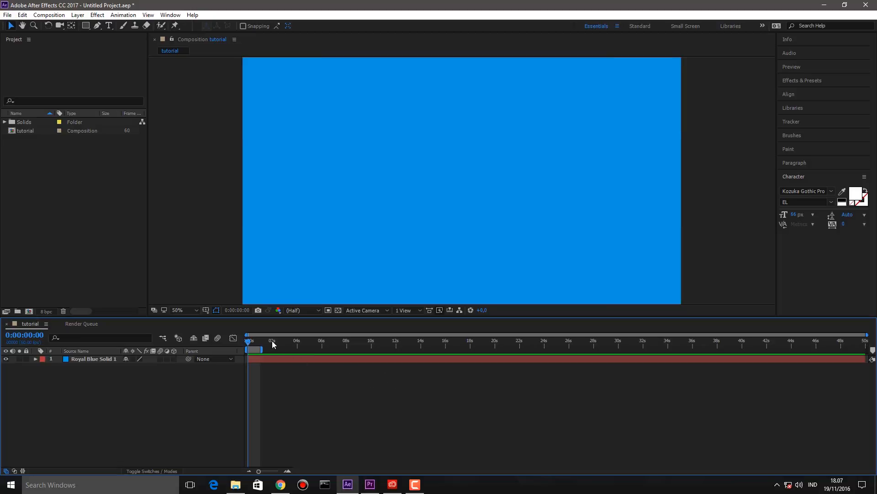
left_click_drag(866, 335, 296, 370)
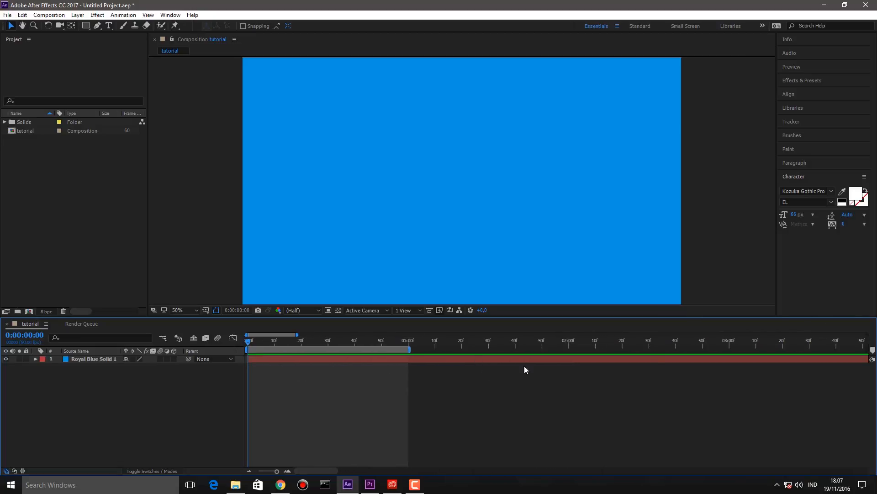
mouse_move(411, 348)
left_mouse_down()
mouse_move(300, 352)
mouse_move(309, 353)
left_mouse_up()
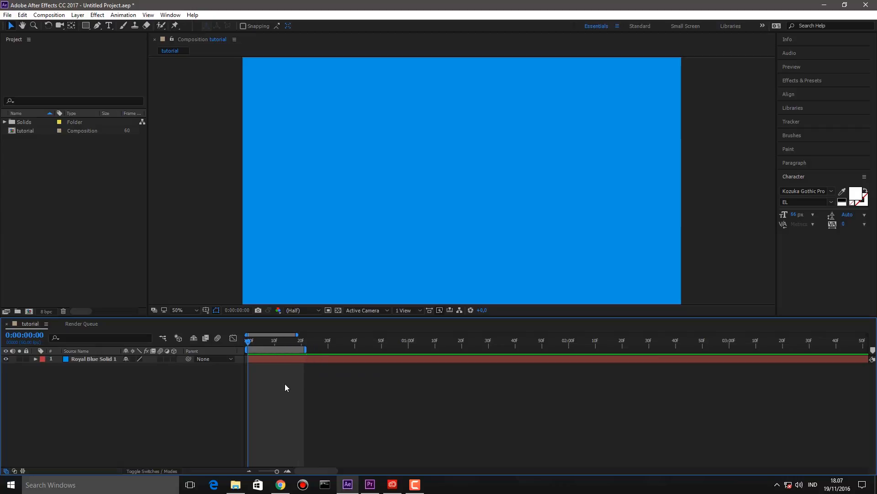
key("space")
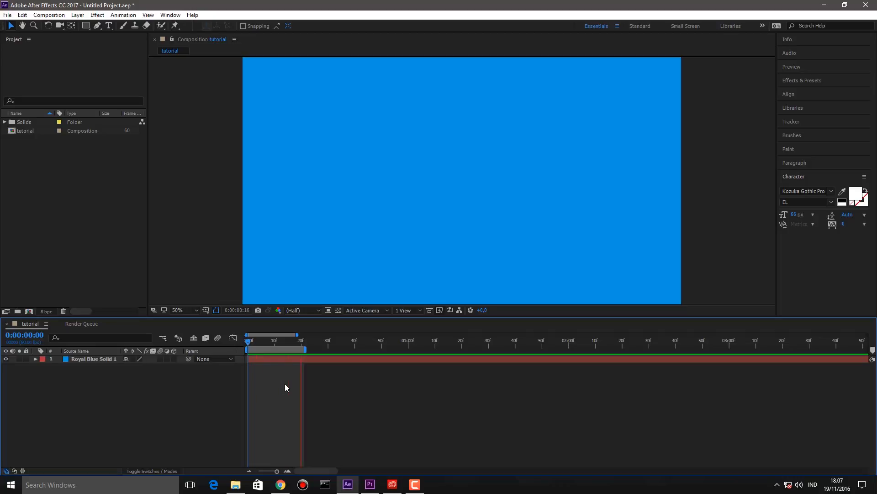
key("space")
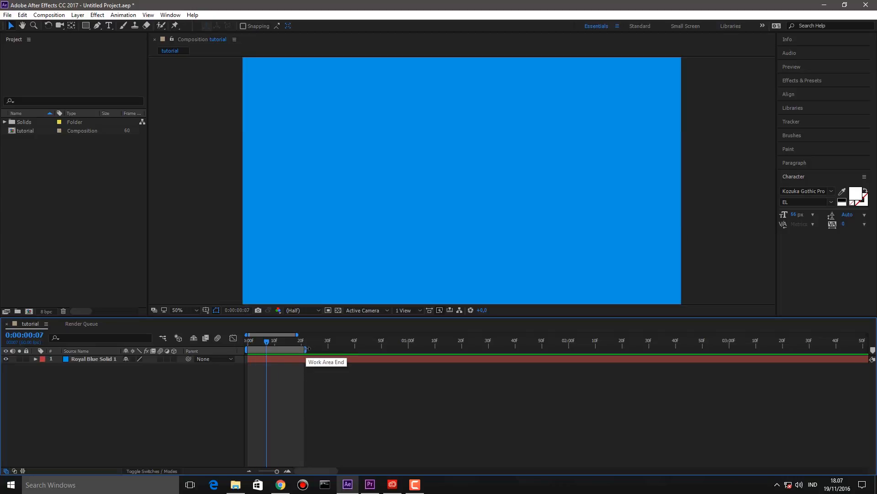
mouse_move(306, 350)
left_mouse_down()
mouse_move(330, 361)
mouse_move(449, 362)
mouse_move(577, 351)
mouse_move(563, 355)
left_mouse_up()
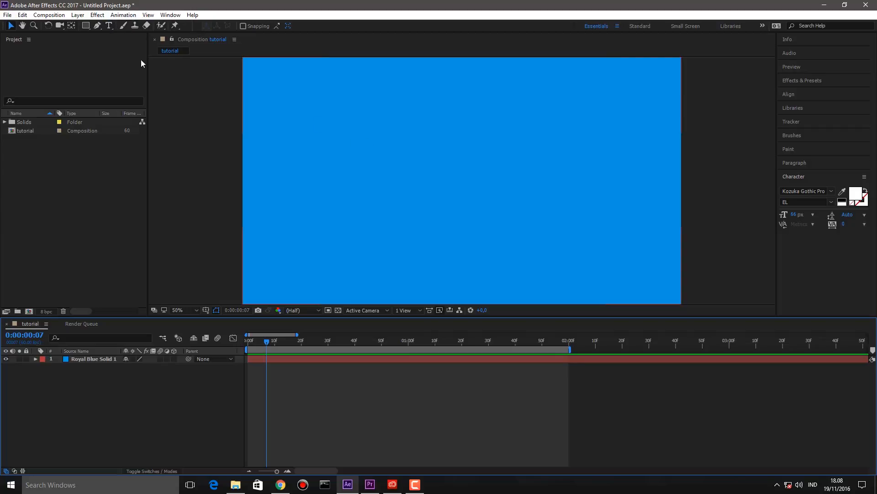
- Type a name as a new text layer and size it to 120 px
left_click(110, 25)
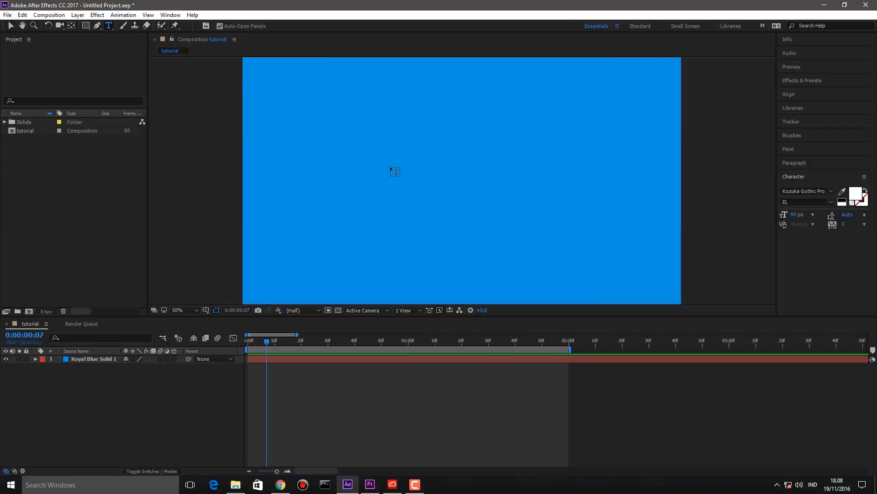
left_click(390, 174)
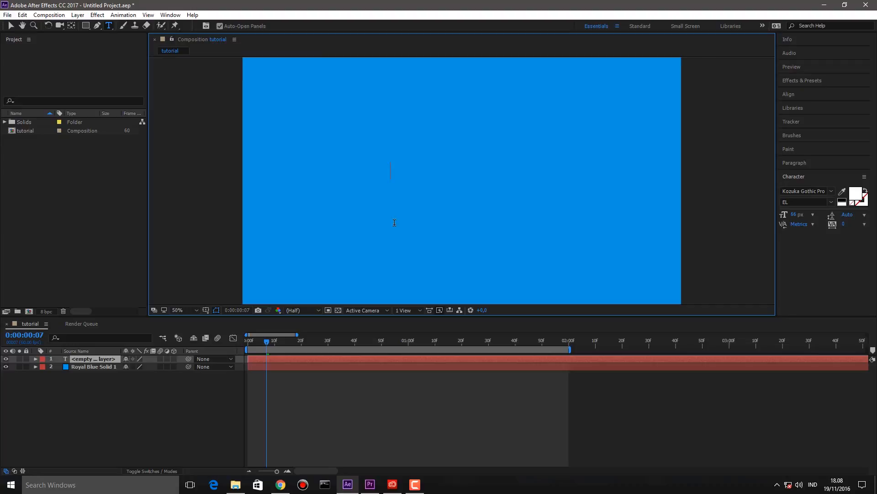
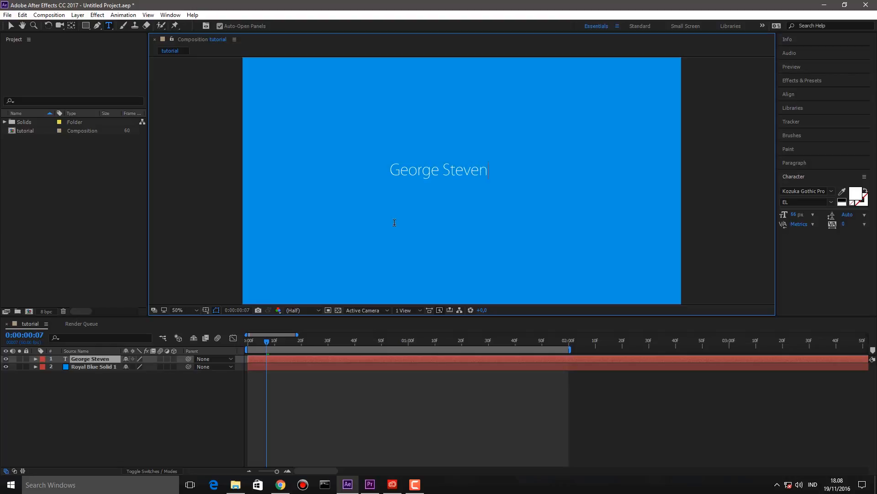
left_click_drag(382, 177, 636, 194)
left_click_drag(799, 217, 813, 219)
- Nudge the text into place and centre its anchor point on the text
left_click(11, 25)
left_click_drag(514, 183, 512, 182)
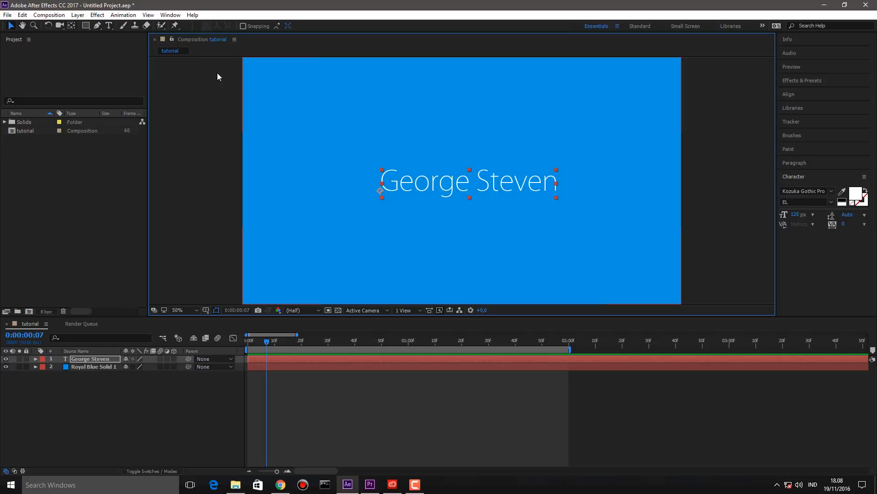
left_click(72, 25)
left_click_drag(381, 190, 470, 185)
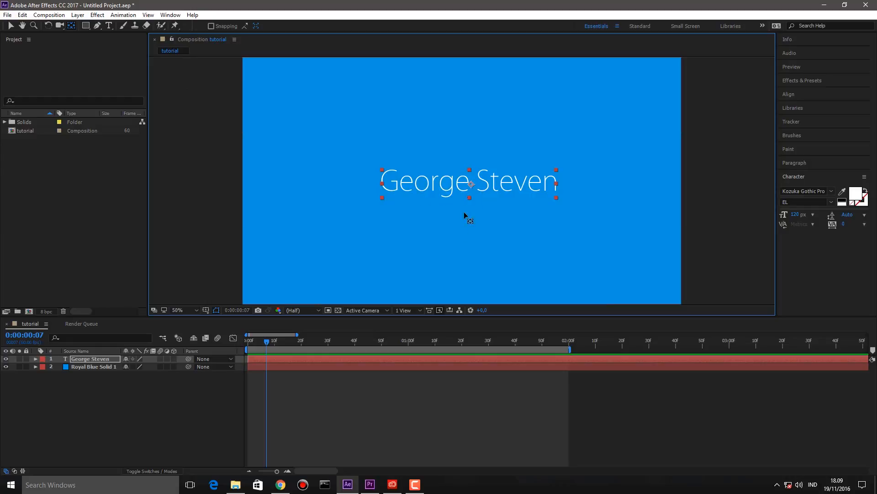
- Reveal the text layer's Transform properties and add a Position keyframe, moved to about 20 frames
left_click(168, 378)
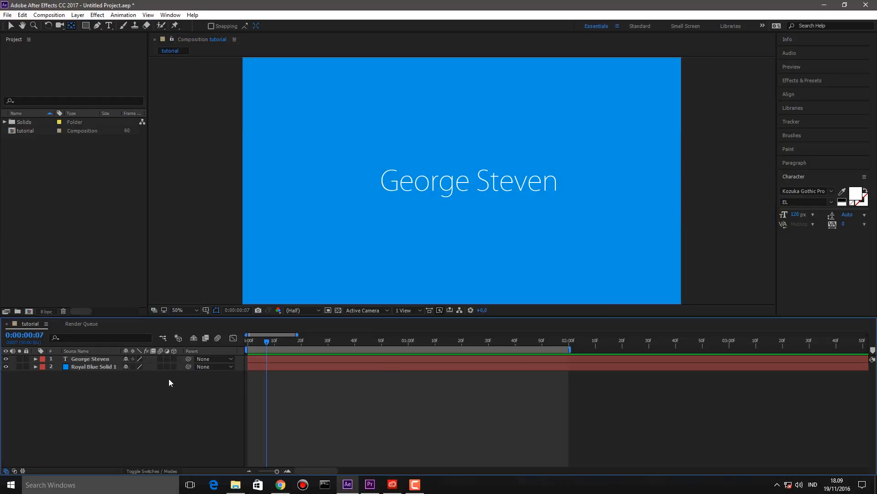
left_click(35, 360)
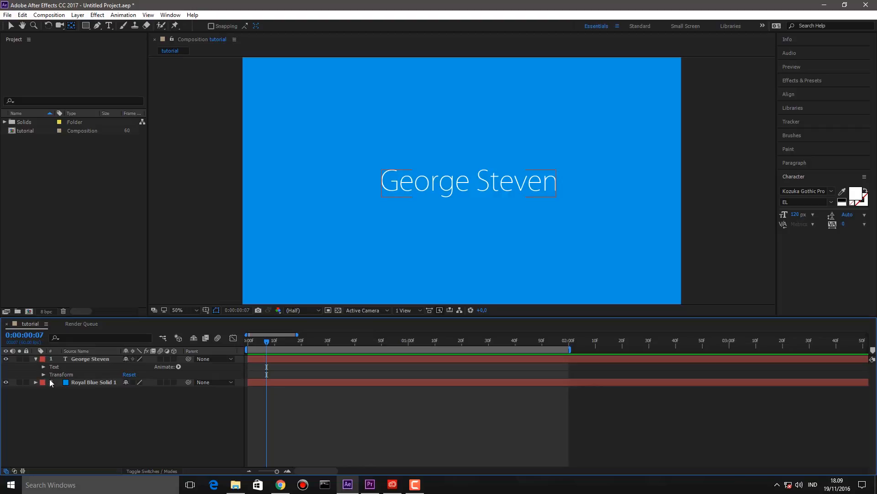
left_click(43, 375)
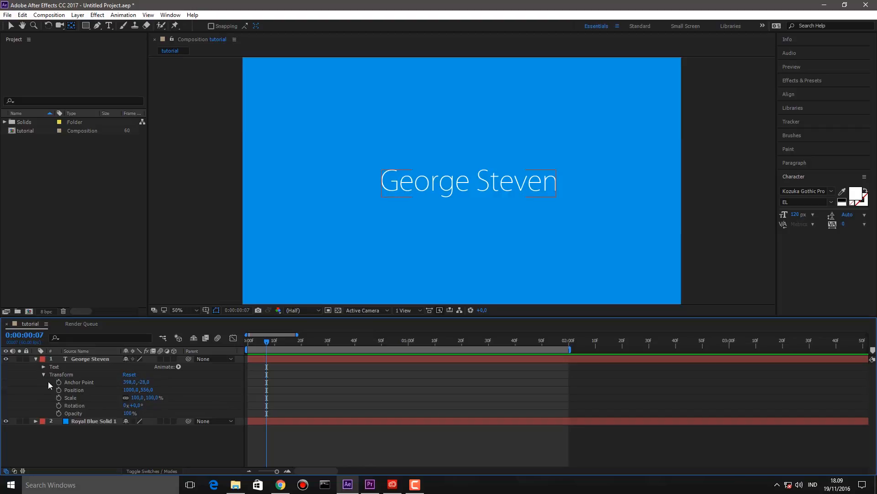
left_click_drag(263, 341, 247, 341)
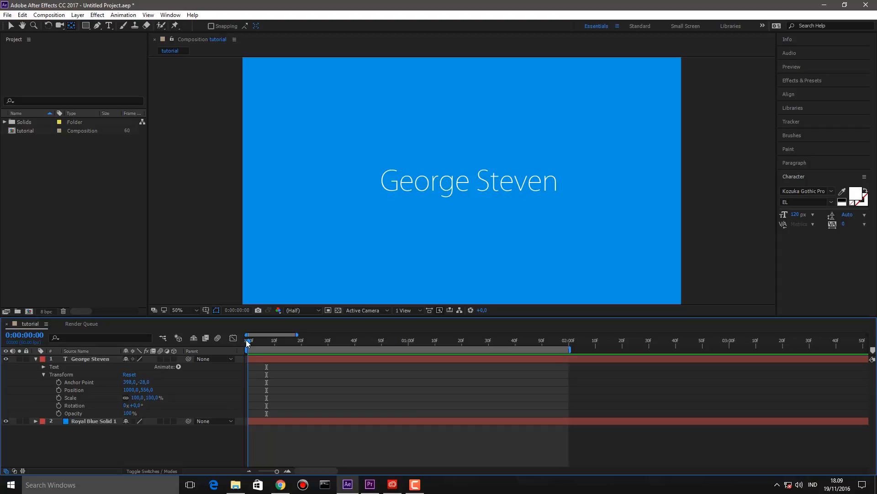
left_click(59, 392)
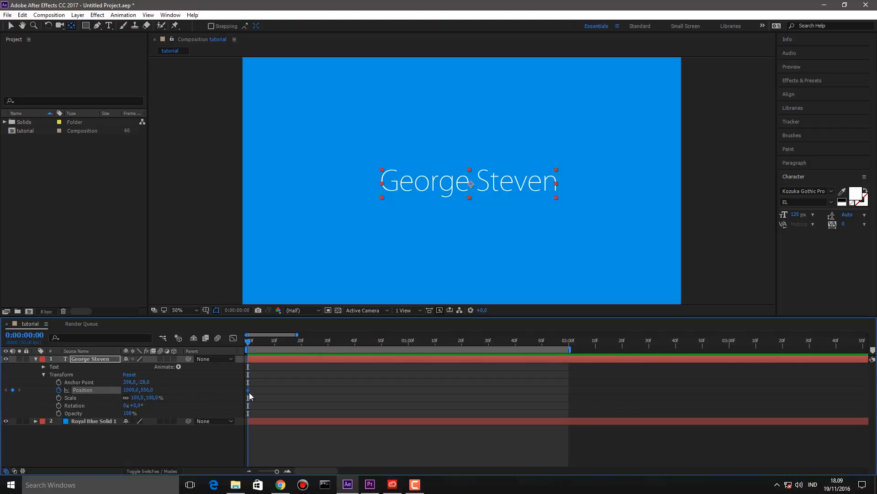
left_click_drag(248, 390, 307, 389)
- Push the text off the right edge of the frame and preview the slide-in
left_click(432, 190)
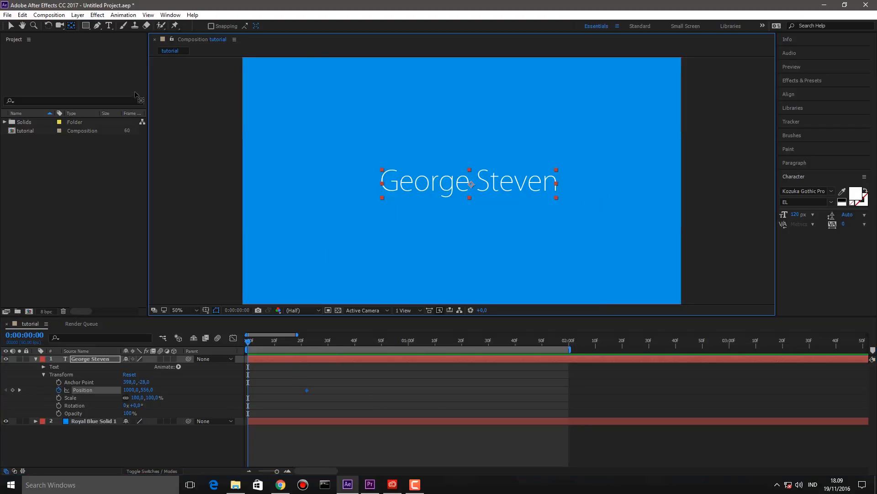
left_click(11, 25)
left_click_drag(404, 191, 709, 193)
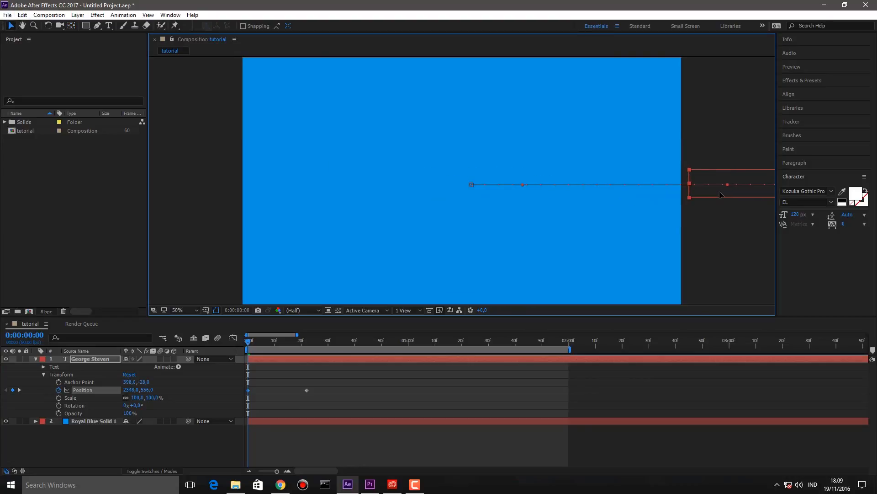
left_click(374, 371)
left_click_drag(251, 342, 216, 333)
key("space")
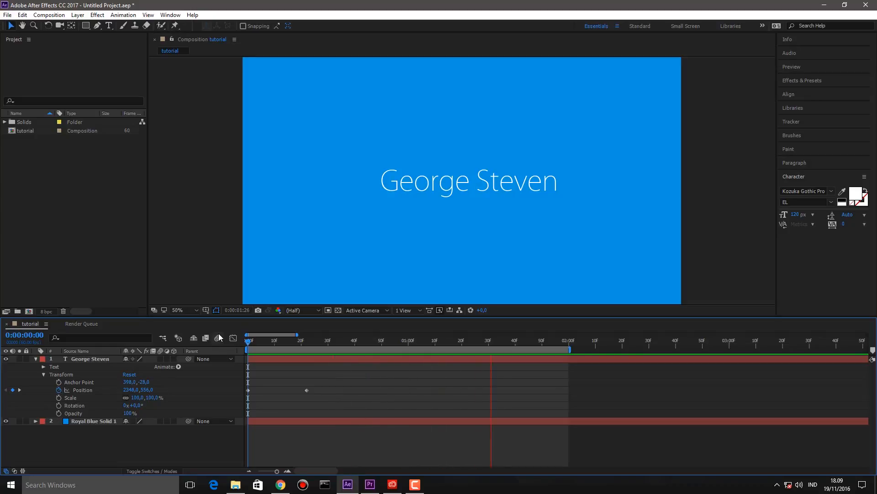
key("space")
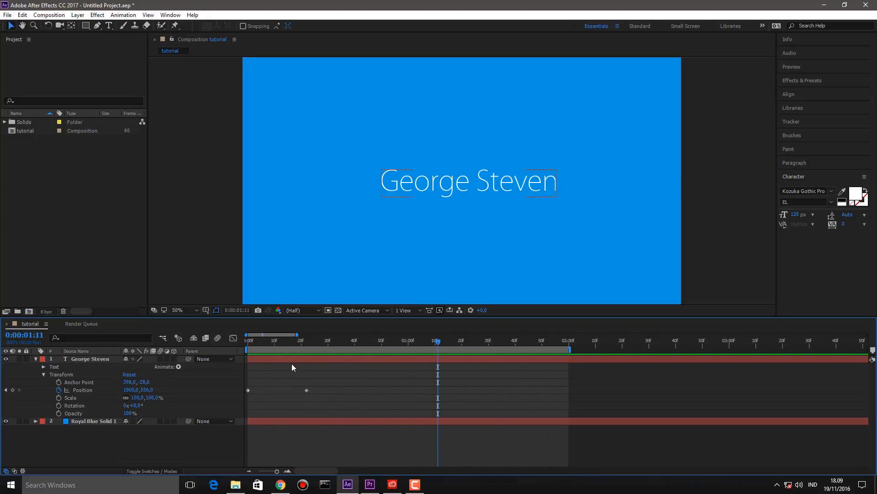
- Undo the offscreen starting Position keyframe
left_click(463, 181)
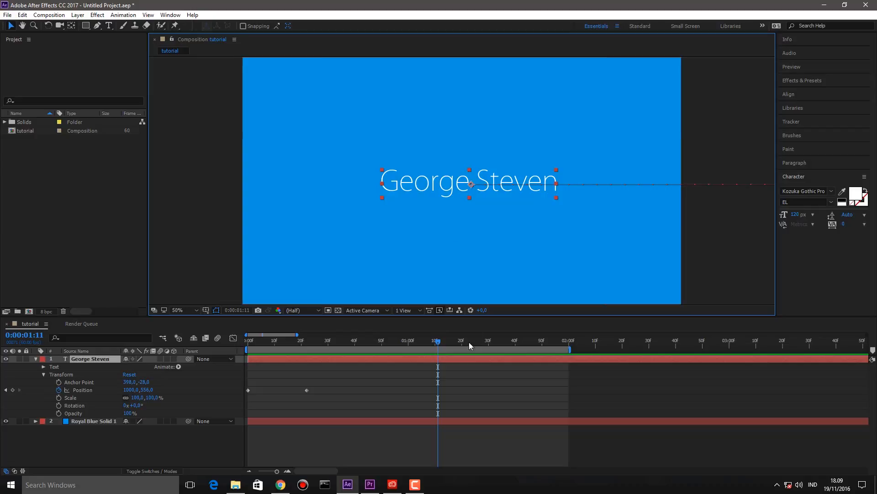
left_click(400, 381)
key("ctrl+z")
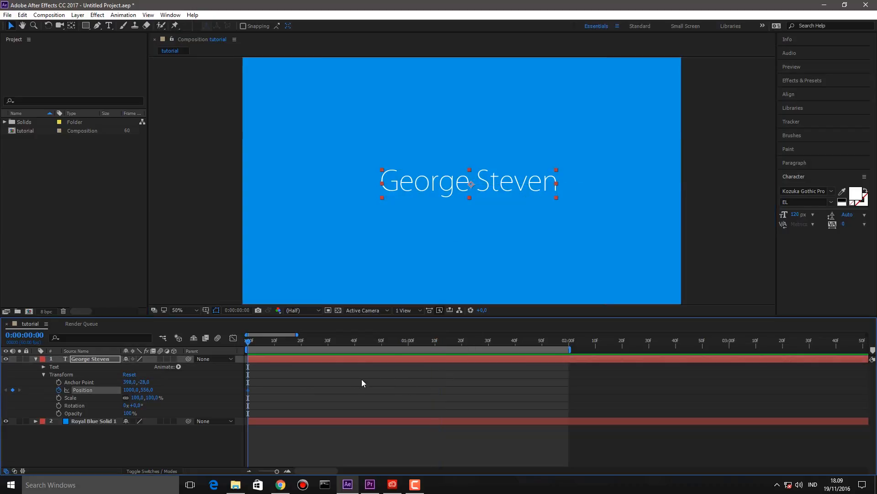
- Undo the remaining Position keyframe and set a Scale keyframe at 20 frames
key("ctrl+z")
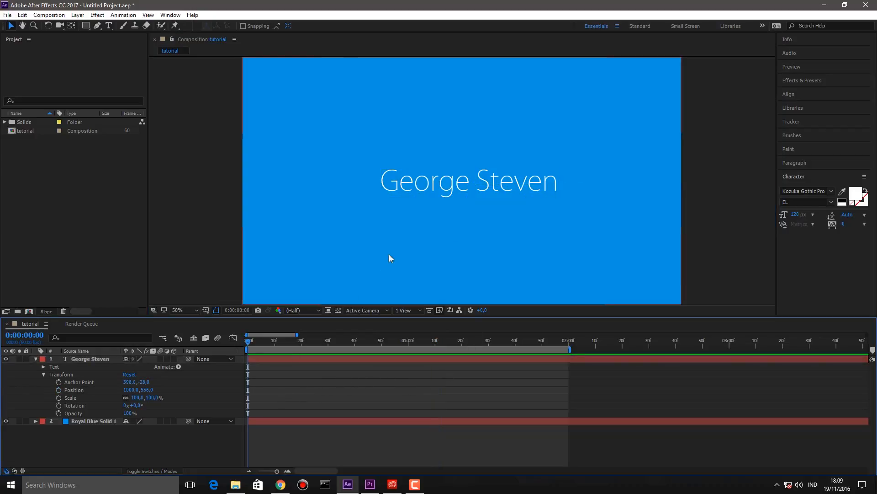
left_click(448, 189)
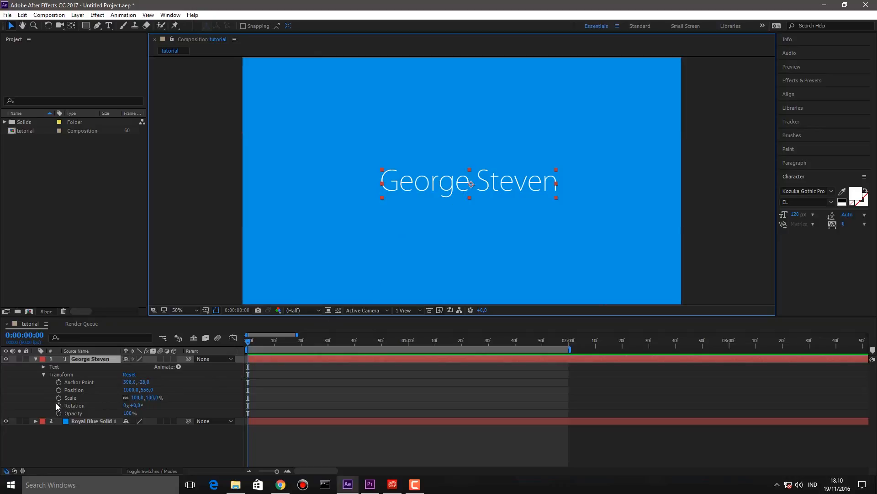
left_click(301, 340)
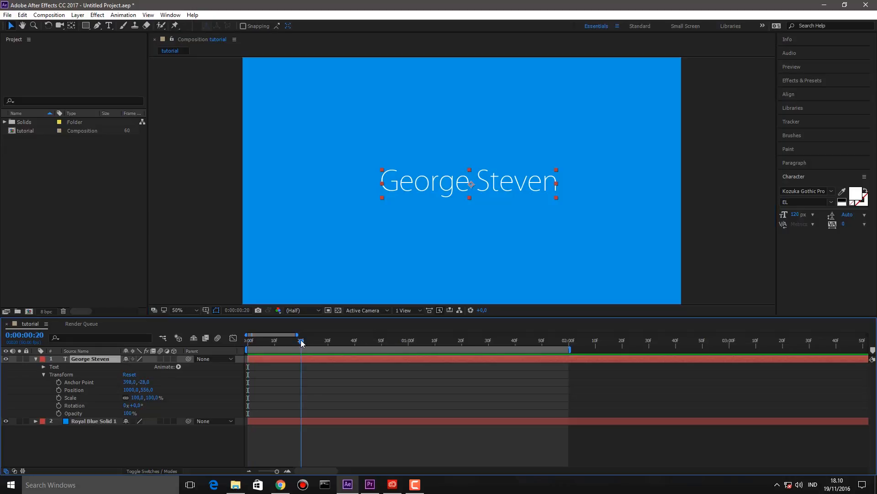
left_click(60, 398)
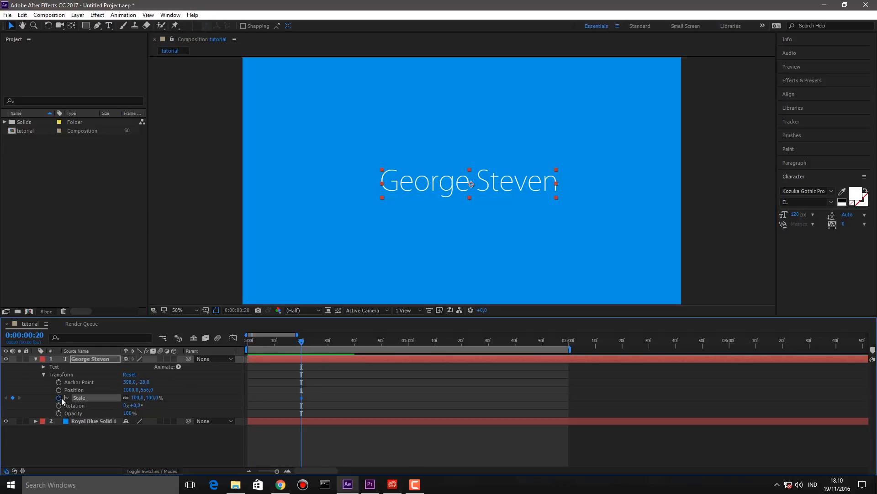
- Set Scale to 0% at frame 0, scrub the grow-in, then undo the 0% keyframe
left_click_drag(271, 339, 247, 340)
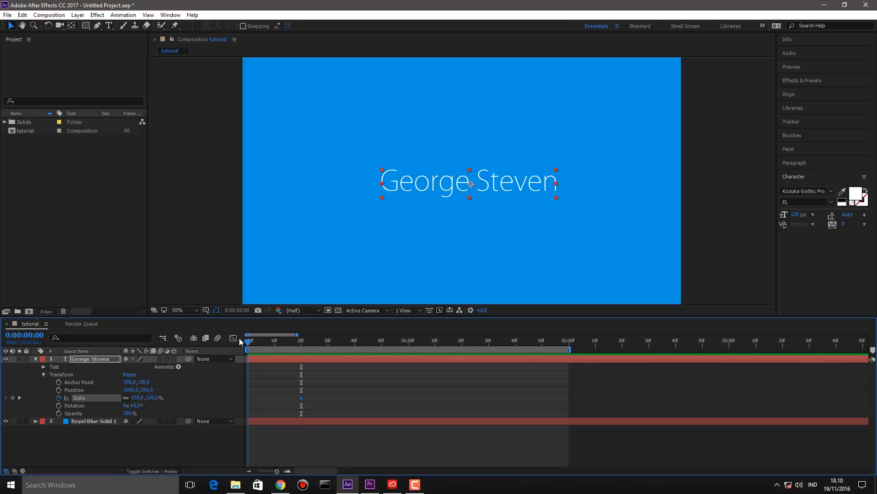
left_click(152, 397)
type("0")
key("Return")
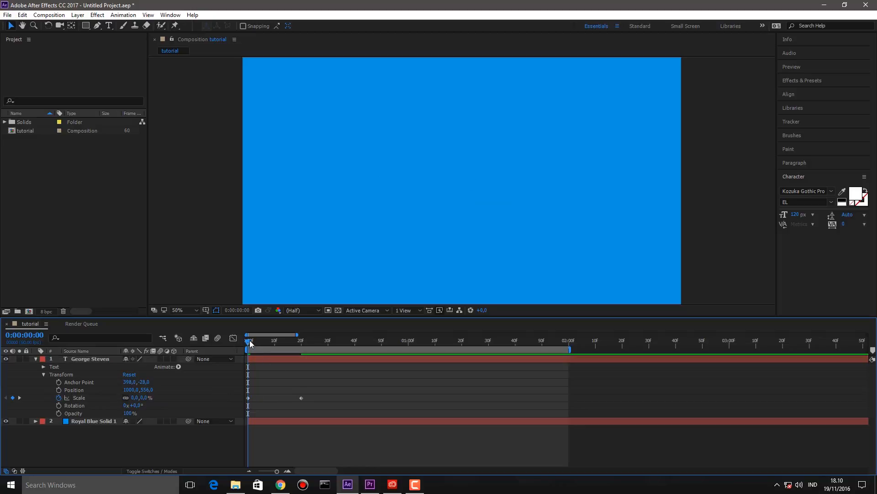
left_click_drag(249, 342, 308, 351)
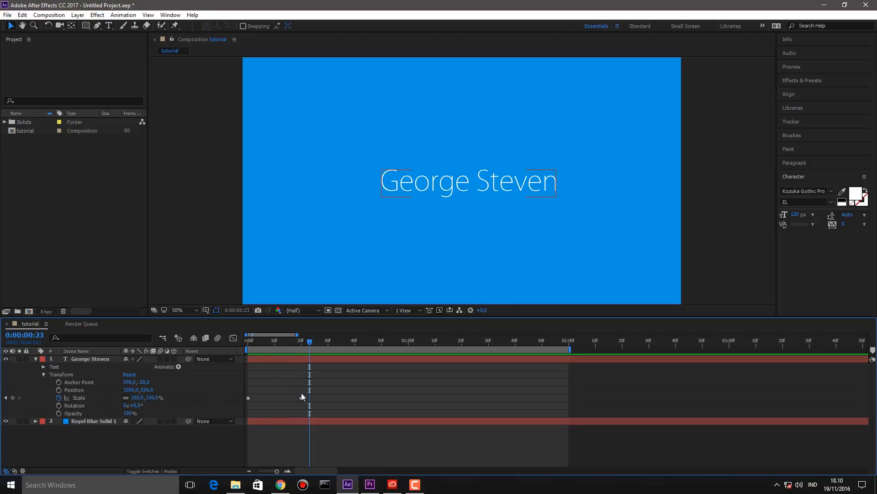
left_click_drag(294, 339, 239, 334)
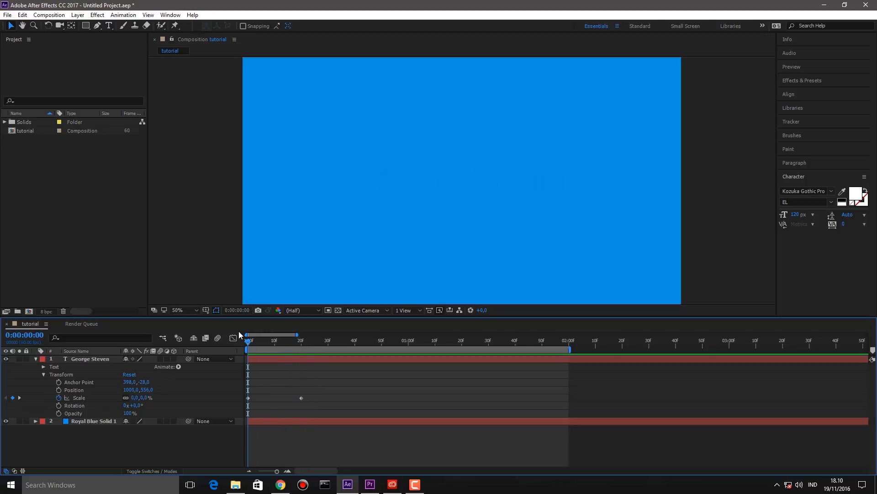
key("ctrl+z")
key("ctrl+z")
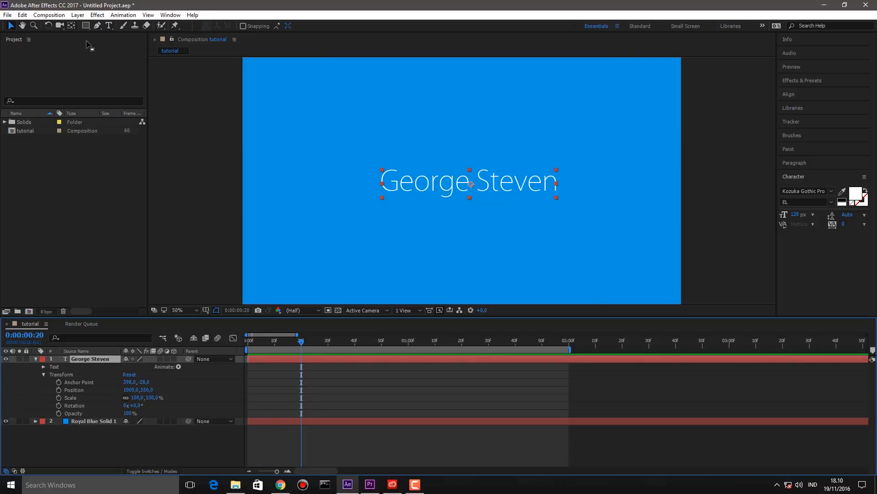
- Move the anchor point to the text's bottom centre and add a Position keyframe
left_click(71, 25)
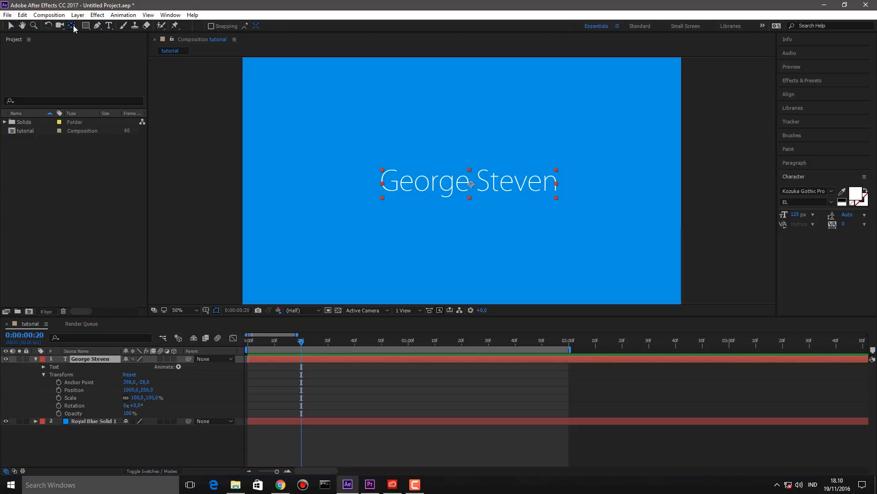
left_click_drag(468, 183, 469, 197)
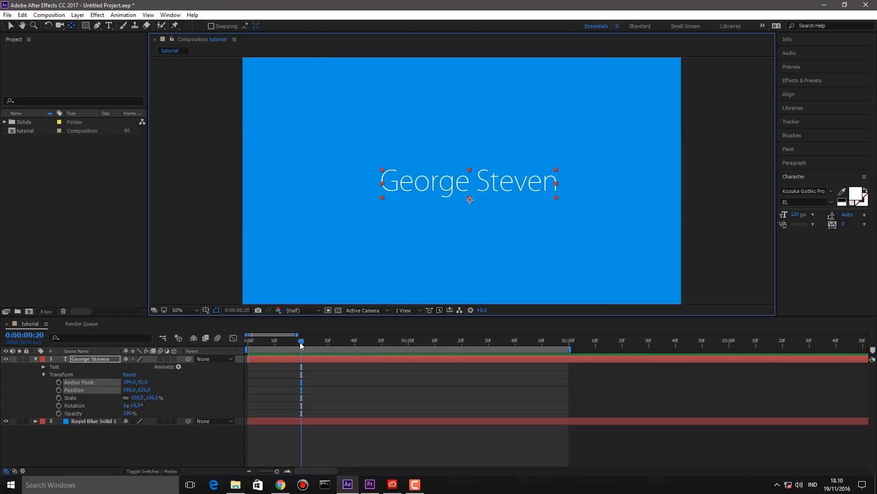
left_click(59, 389)
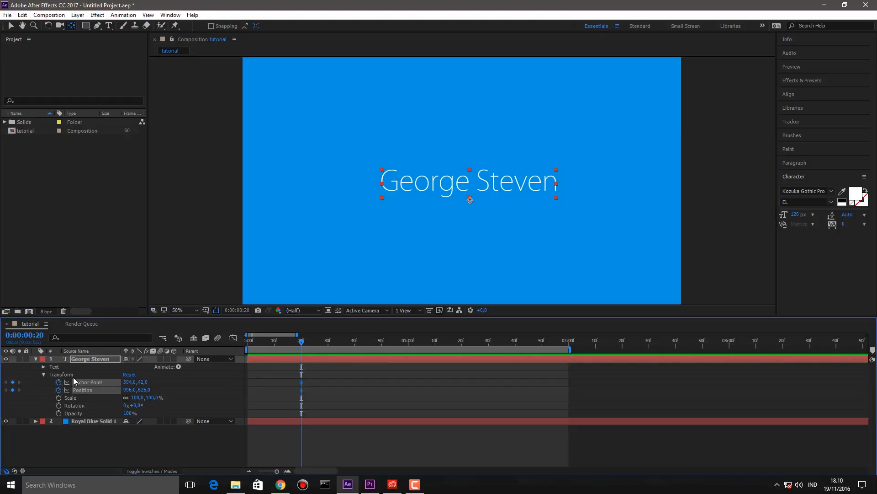
left_click(55, 382)
left_click(59, 382)
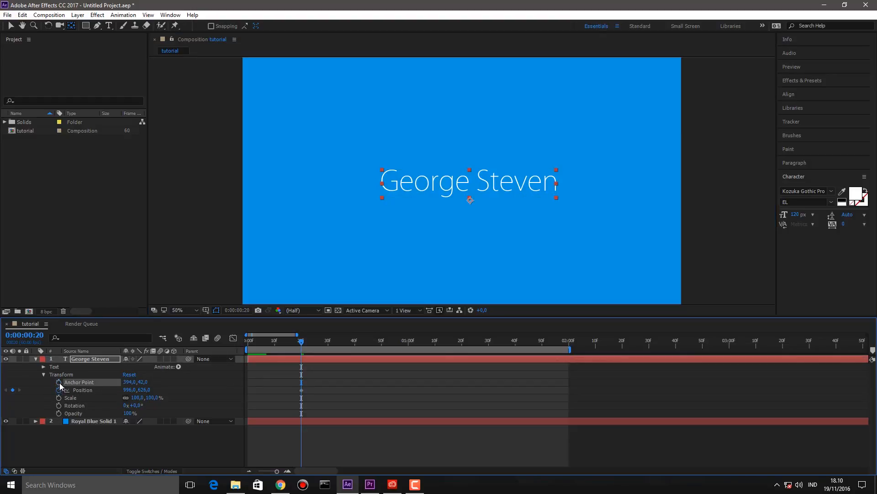
left_click_drag(270, 344, 242, 344)
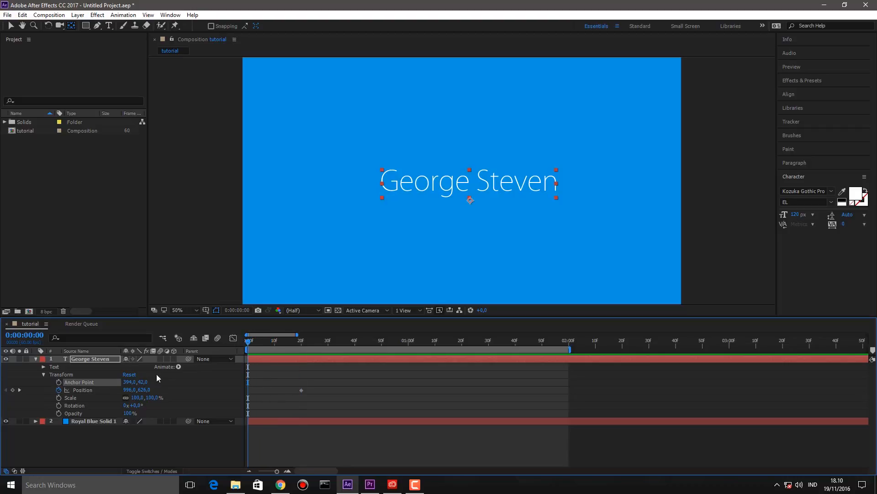
- Test a drop-in from vertical position 0, then undo the keyframes and reselect the text
left_click(144, 390)
type("0")
key("Return")
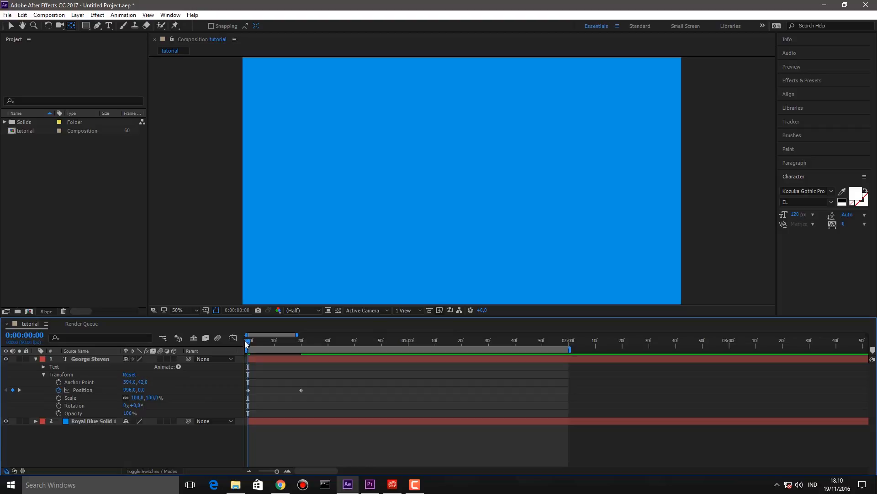
left_click_drag(251, 342, 312, 357)
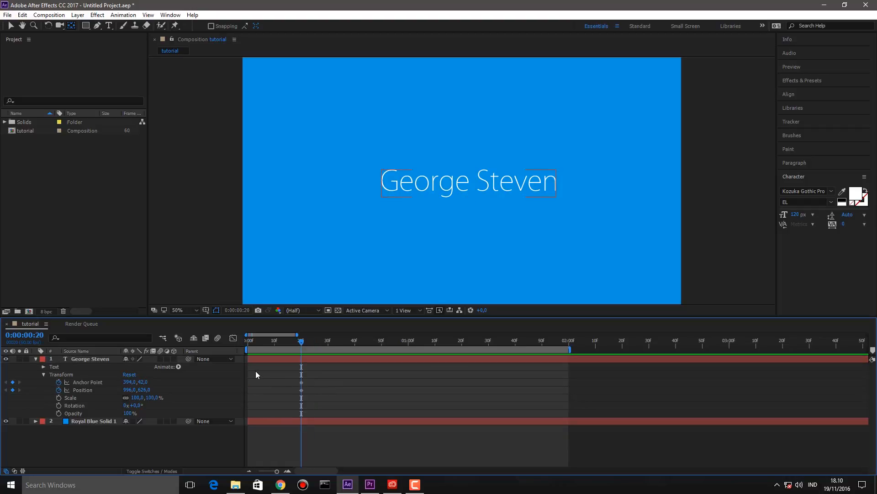
key("ctrl+z")
left_click(259, 388)
left_click(434, 187)
left_click(11, 26)
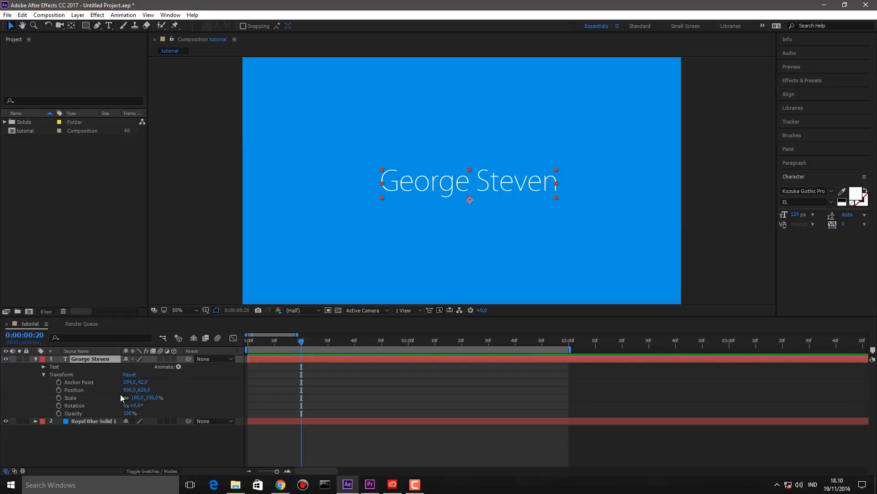
- Animate Scale from 0% at the start to 100% at 20 frames
left_click(58, 398)
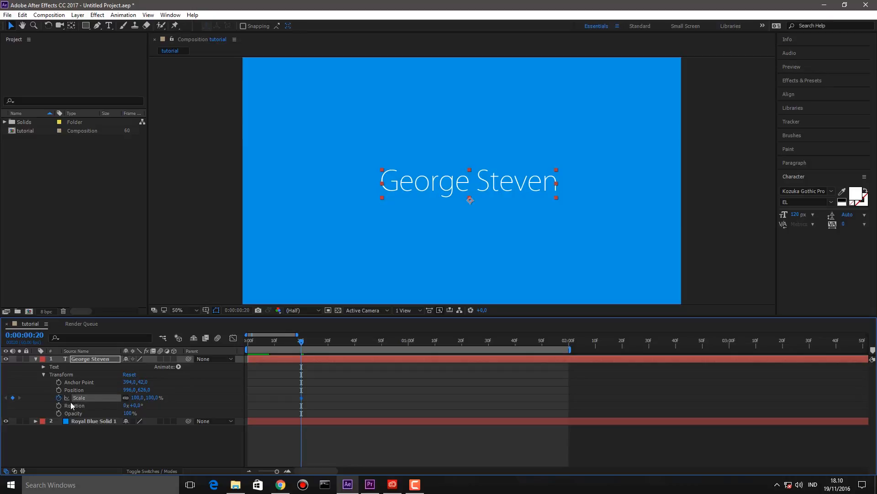
left_click_drag(267, 341, 205, 347)
left_click(152, 397)
type("0")
key("Return")
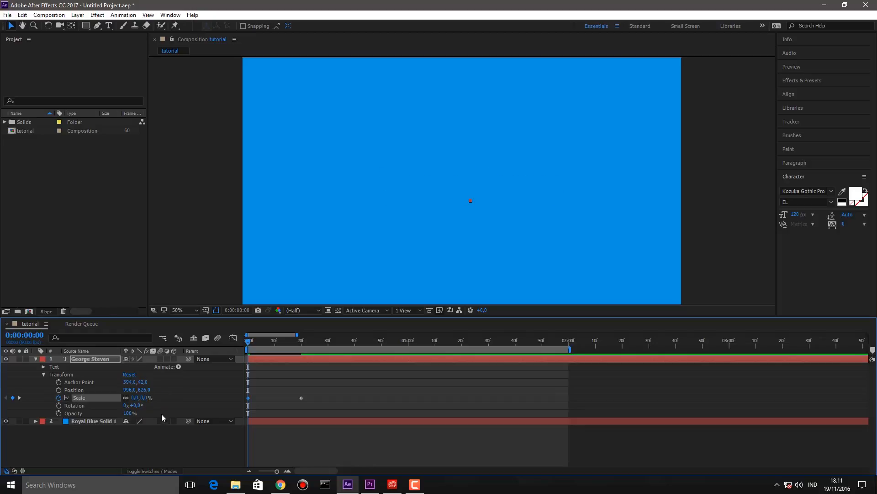
left_click(299, 387)
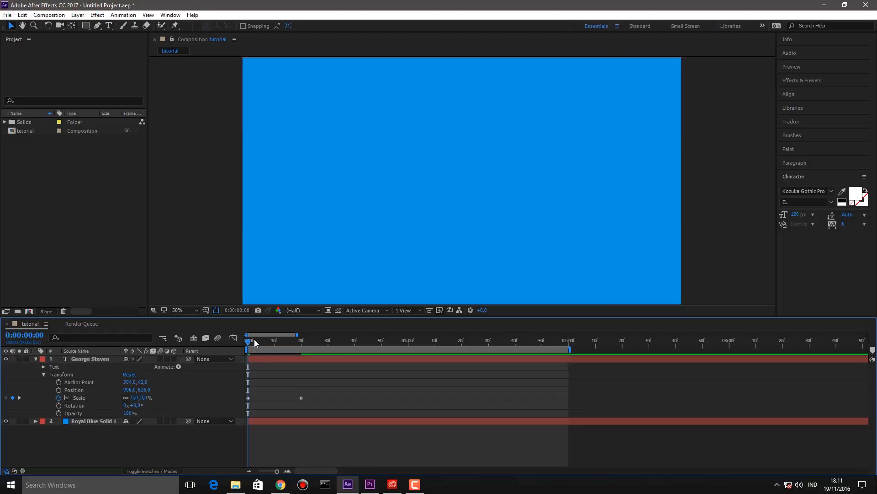
mouse_move(250, 339)
left_mouse_down()
mouse_move(313, 357)
mouse_move(251, 353)
left_mouse_up()
- Scrub the scale-up again and shift both Scale keyframes about 10 frames later
left_click(313, 357)
left_click_drag(249, 347, 233, 337)
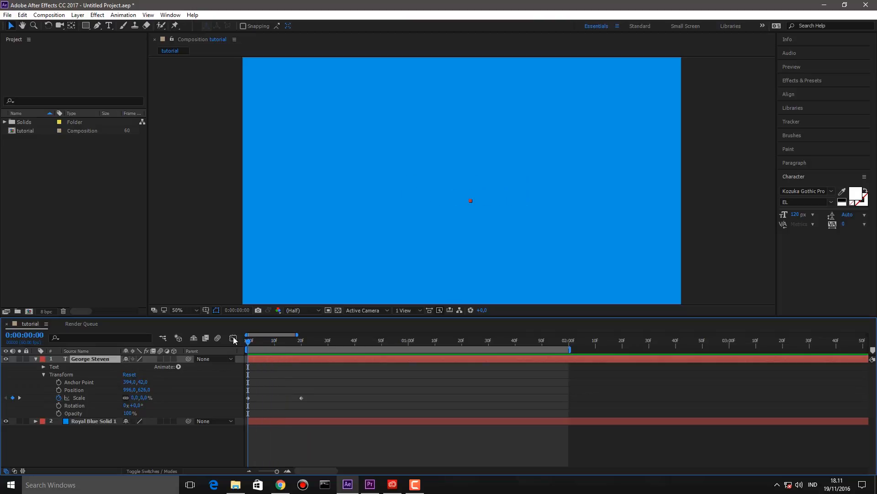
left_click(300, 383)
left_click_drag(329, 384, 275, 405)
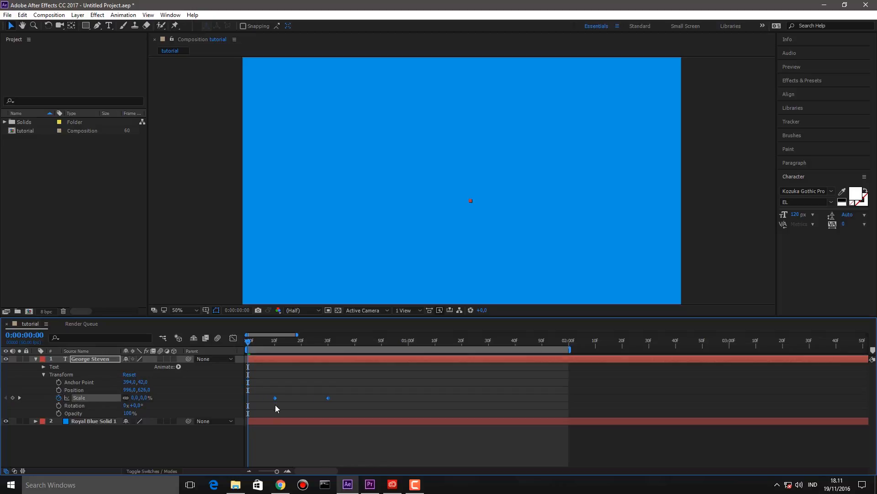
left_click(270, 388)
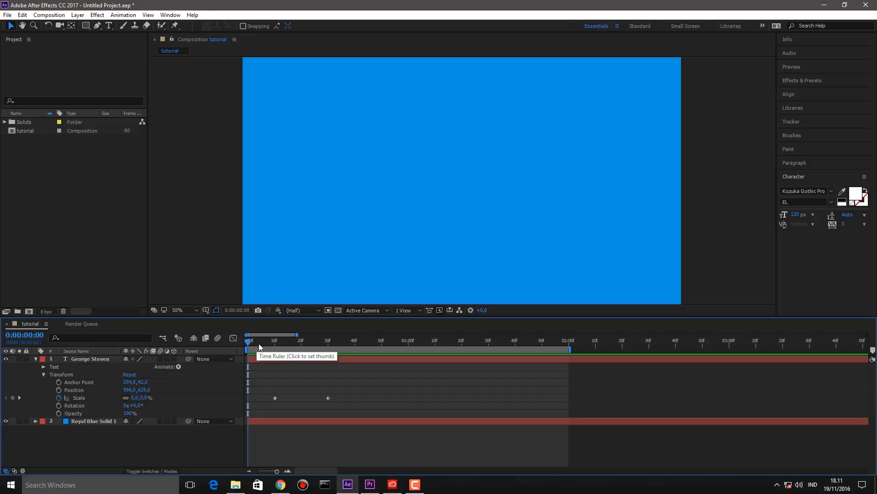
- Shift both Scale keyframes about 3 frames later
left_click_drag(268, 368, 342, 401)
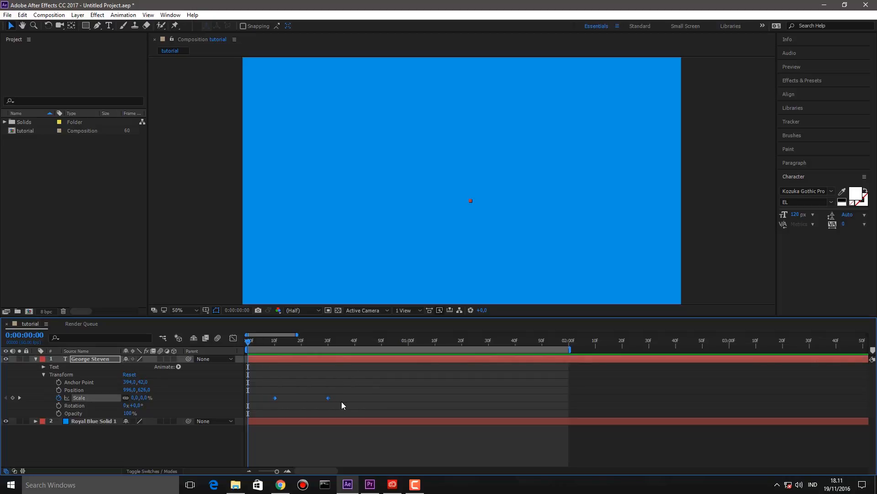
left_click_drag(331, 399, 339, 405)
left_click(323, 385)
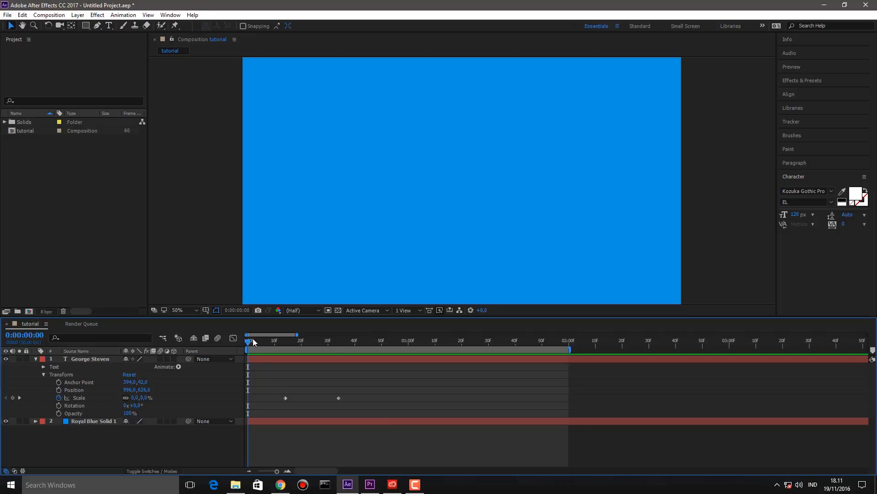
- Scrub and preview the text growing from 0% to full 100% size
left_click_drag(254, 343, 364, 361)
left_click(363, 361)
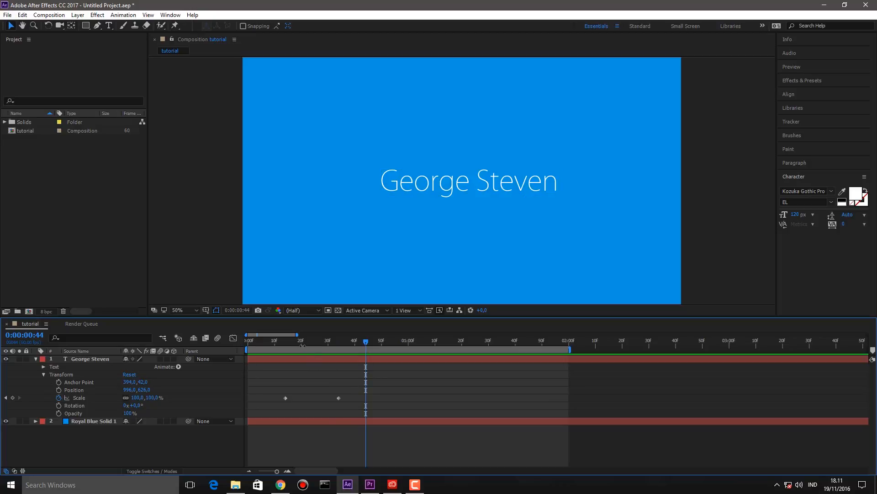
left_click_drag(281, 344, 223, 341)
key("space")
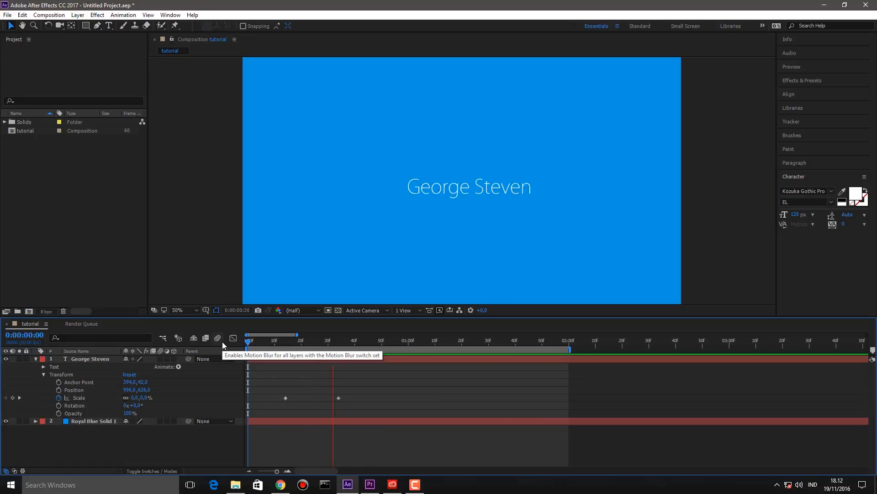
key("space")
left_click_drag(278, 391, 347, 404)
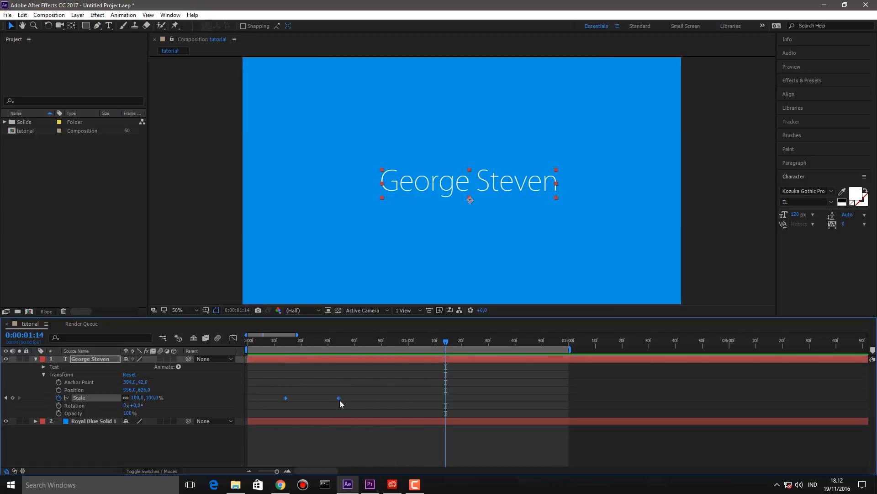
- Apply Easy Ease to both Scale keyframes and preview the eased scale-up
right_click(341, 399)
mouse_move(349, 393)
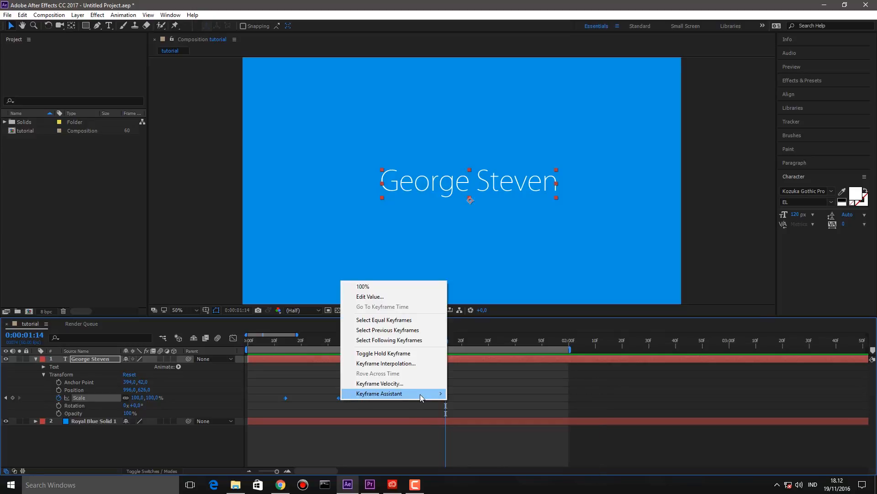
mouse_move(421, 394)
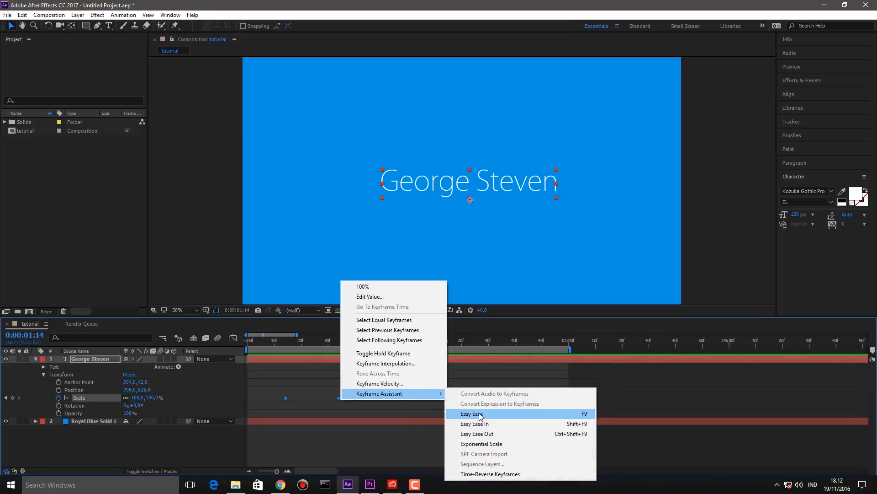
left_click(479, 413)
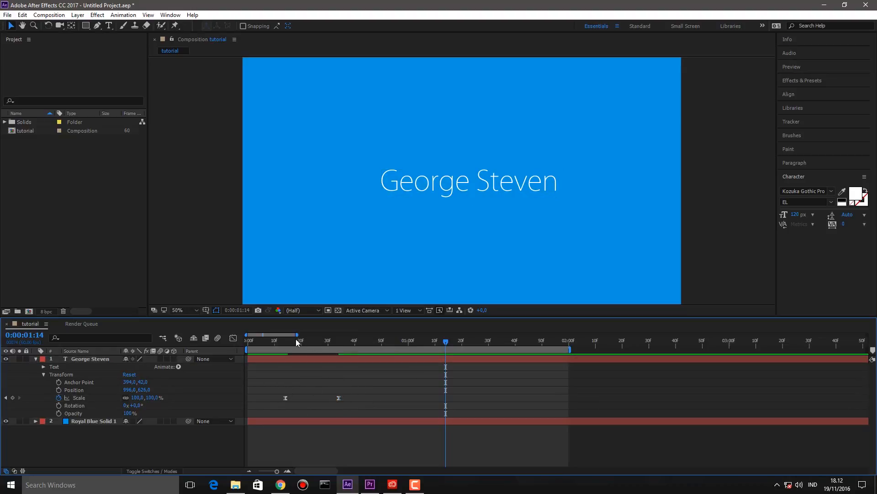
left_click_drag(261, 340, 222, 337)
key("space")
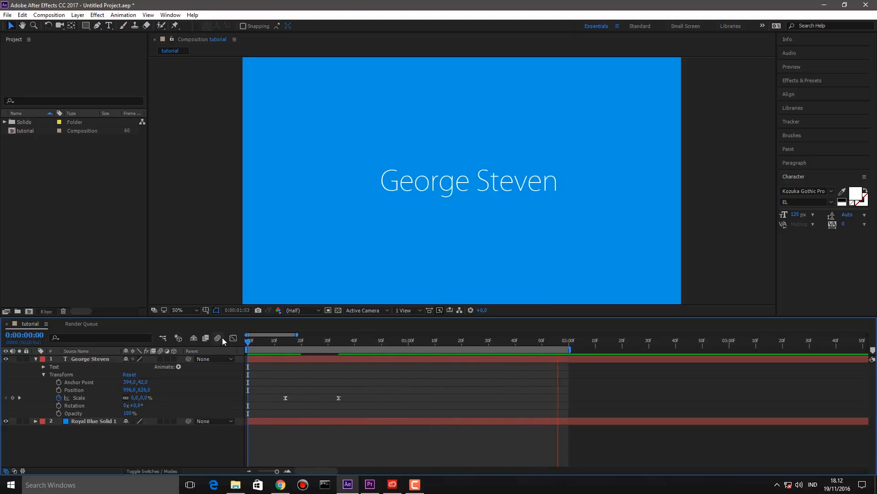
key("space")
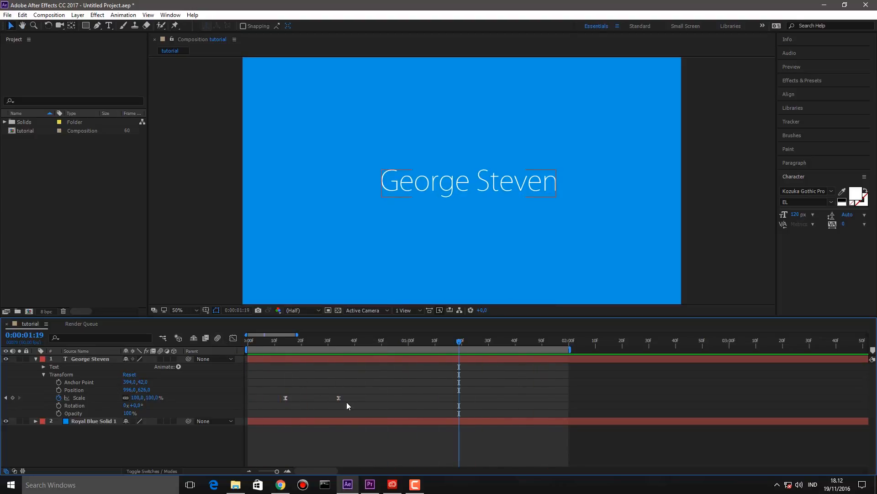
- Drag the 100% Scale keyframe to about 0:00:00:52 and preview the slower grow-in
left_click_drag(339, 398, 415, 399)
left_click_drag(384, 343, 188, 341)
key("space")
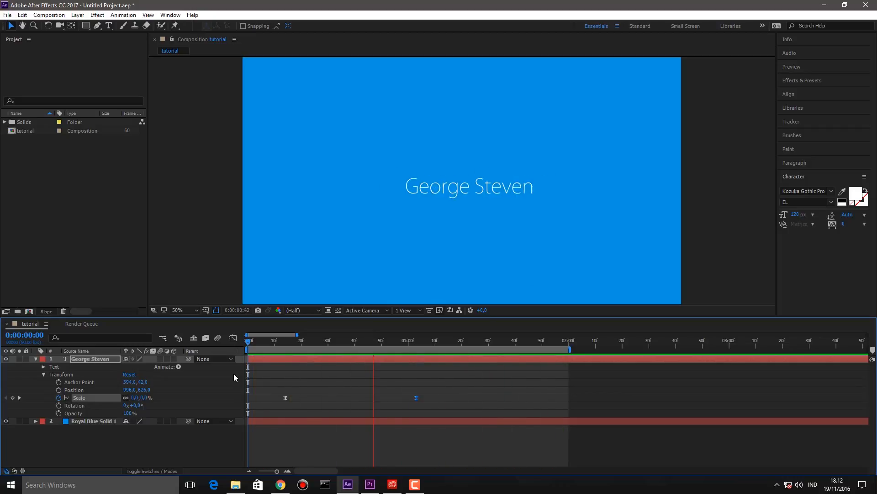
key("space")
- Try an earlier second Scale keyframe and preview it, then undo and place it at 0:00:00:53
left_click(434, 376)
left_click_drag(416, 398, 388, 399)
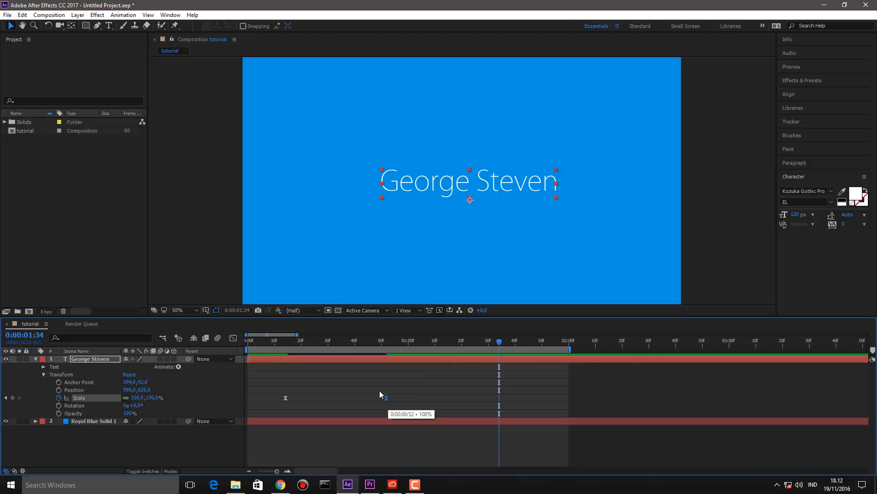
left_click(379, 390)
left_click(270, 343)
key("space")
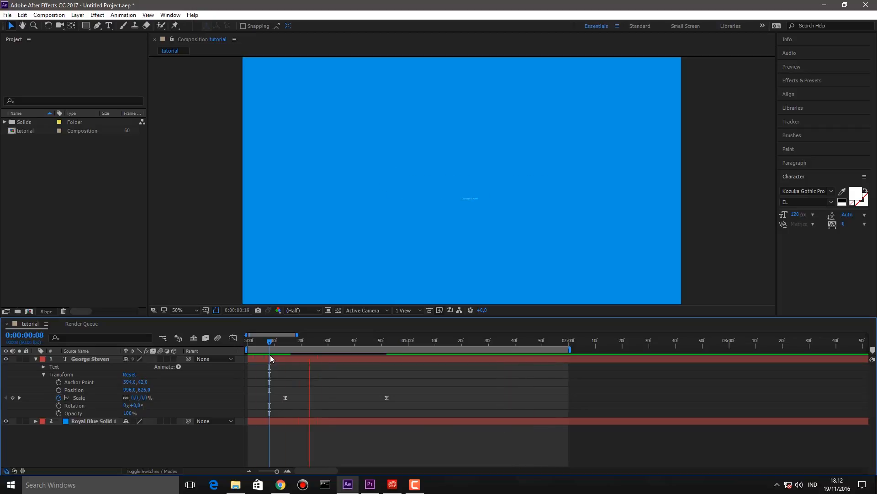
key("space")
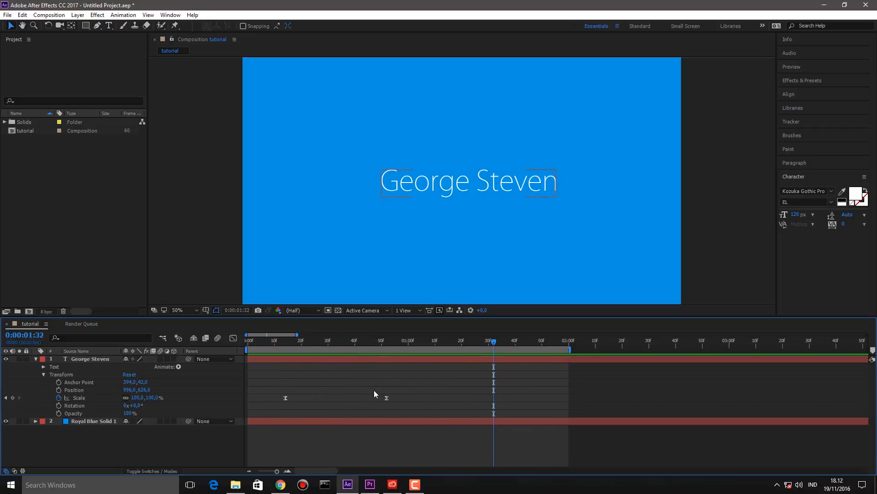
key("ctrl+z")
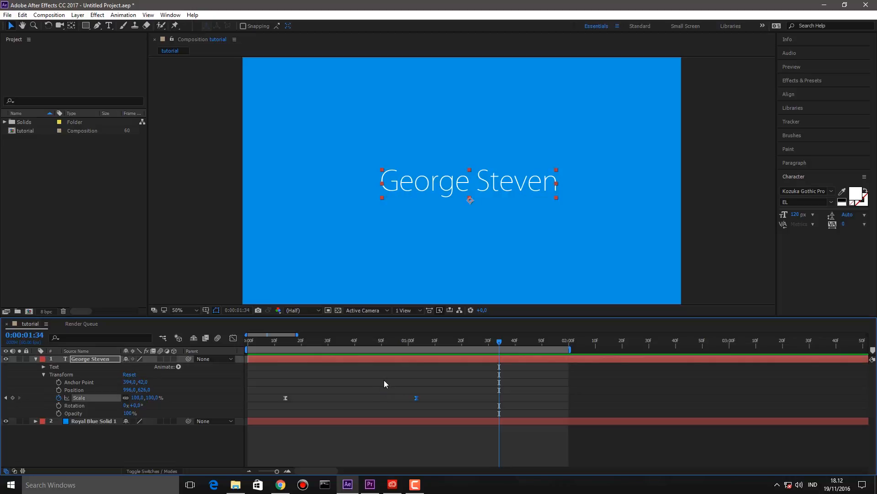
left_click_drag(416, 397, 390, 400)
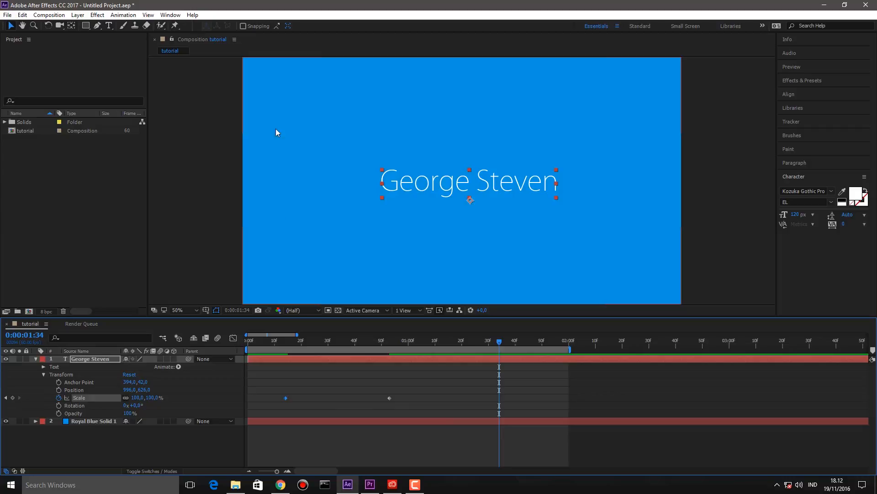
- Open the Ease and wizz script panel and move it near the timeline
left_click(170, 15)
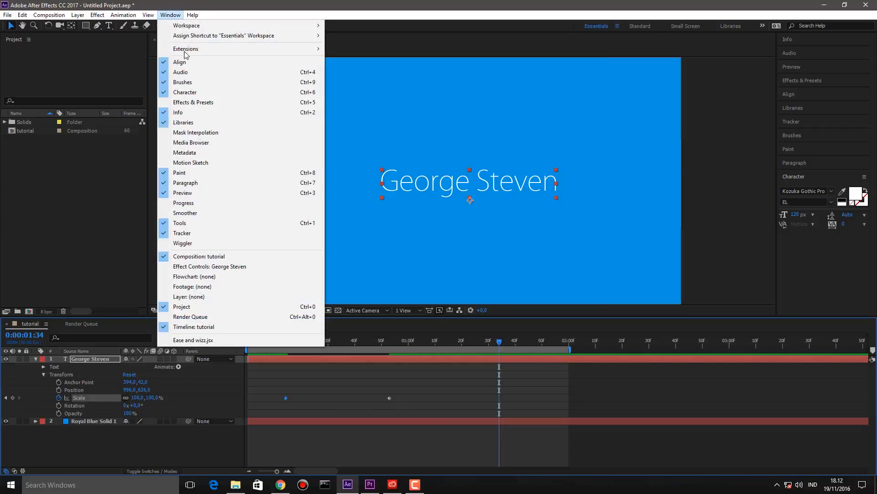
left_click(273, 339)
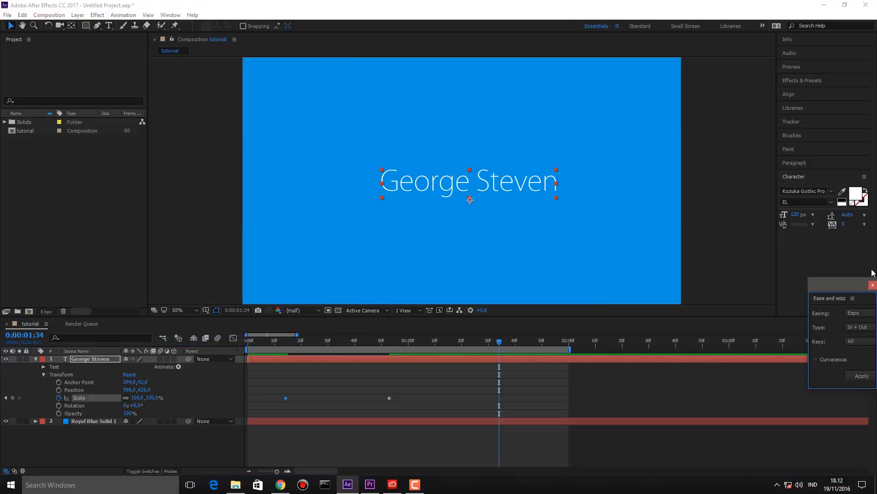
left_click_drag(851, 285, 493, 269)
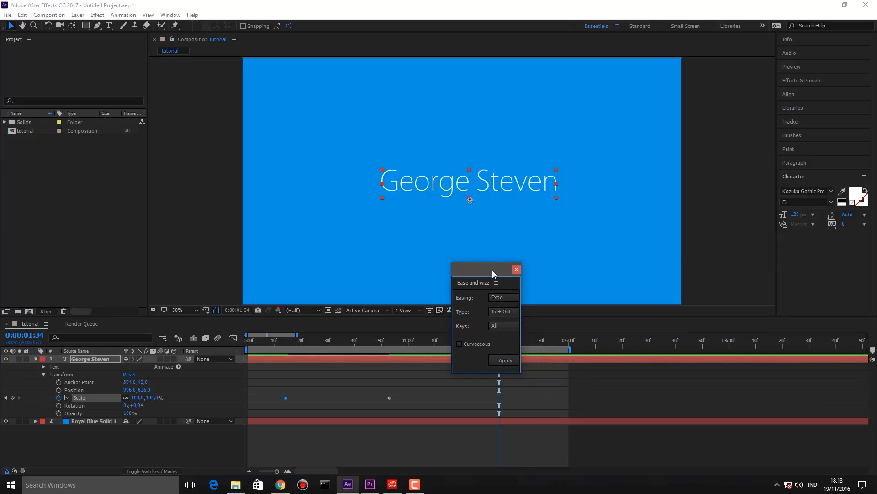
- Apply Expo In + Out easing to both Scale keyframes and preview from the start
left_click_drag(401, 391, 273, 406)
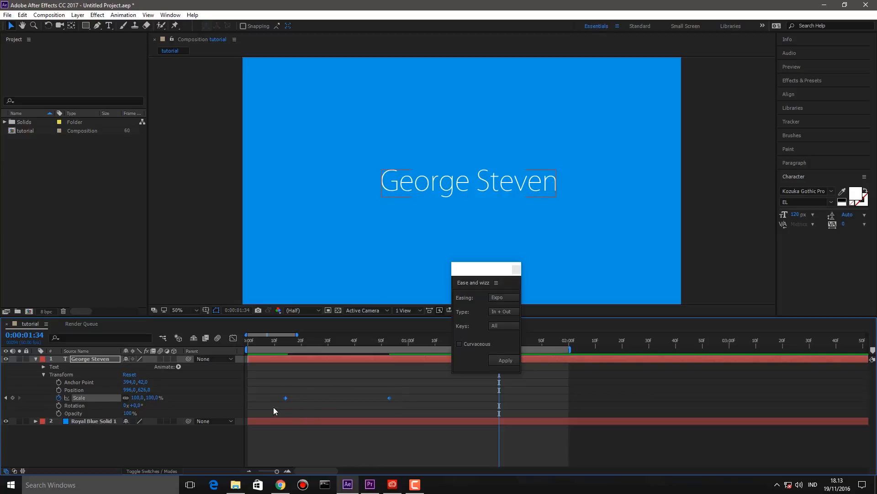
left_click(504, 298)
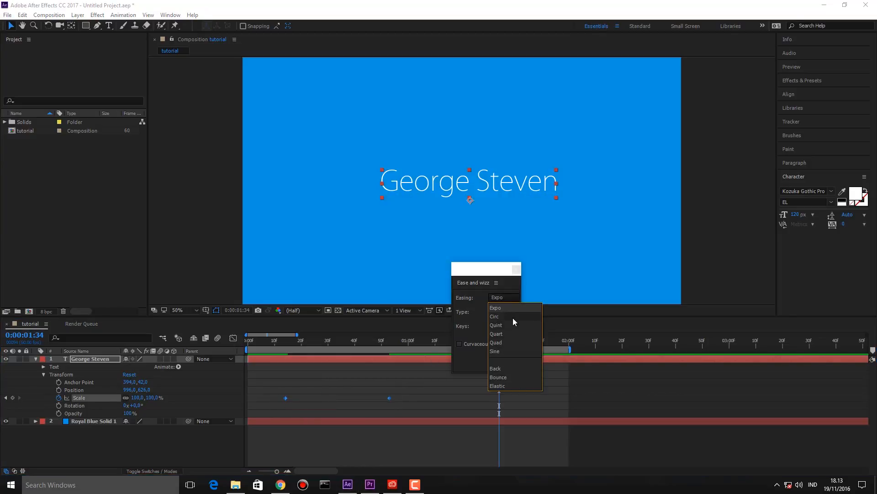
left_click(509, 309)
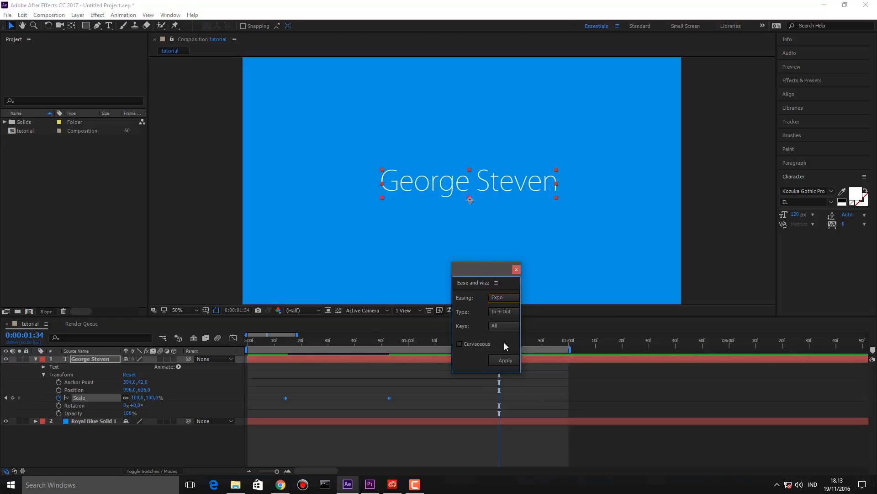
left_click(506, 360)
left_click(297, 373)
left_click_drag(274, 339, 234, 336)
key("space")
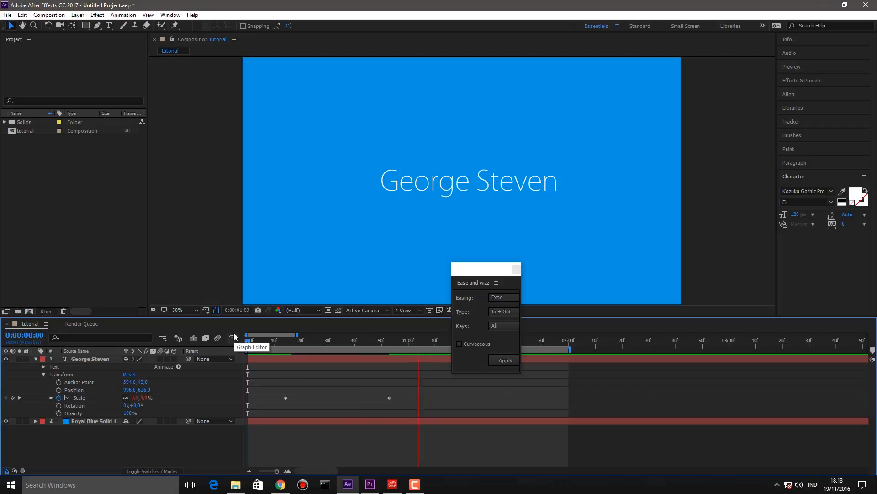
key("space")
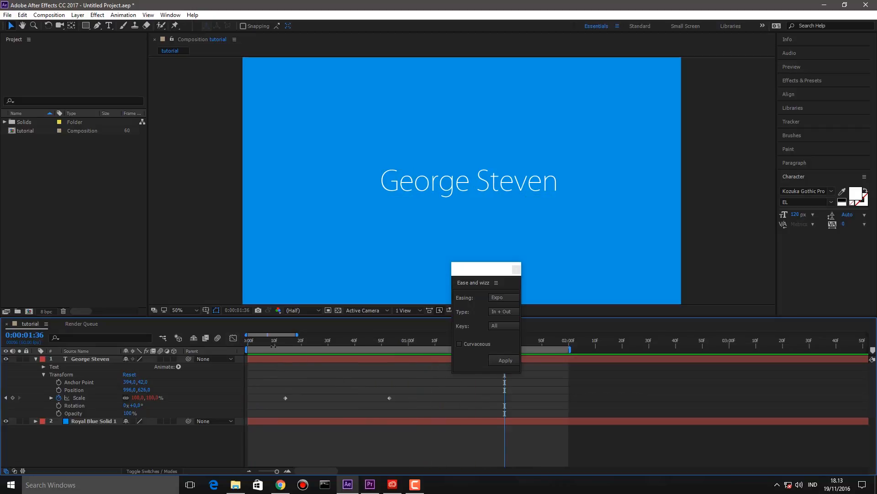
- Extend the work area end to about 0:00:03:08 and preview the eased text animation
left_click_drag(270, 342, 216, 359)
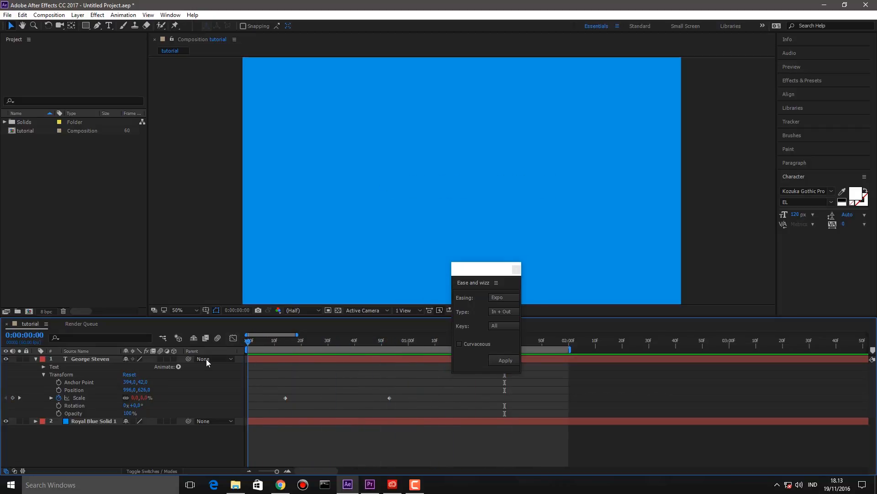
left_click_drag(566, 350, 496, 357)
left_click_drag(569, 350, 751, 353)
key("space")
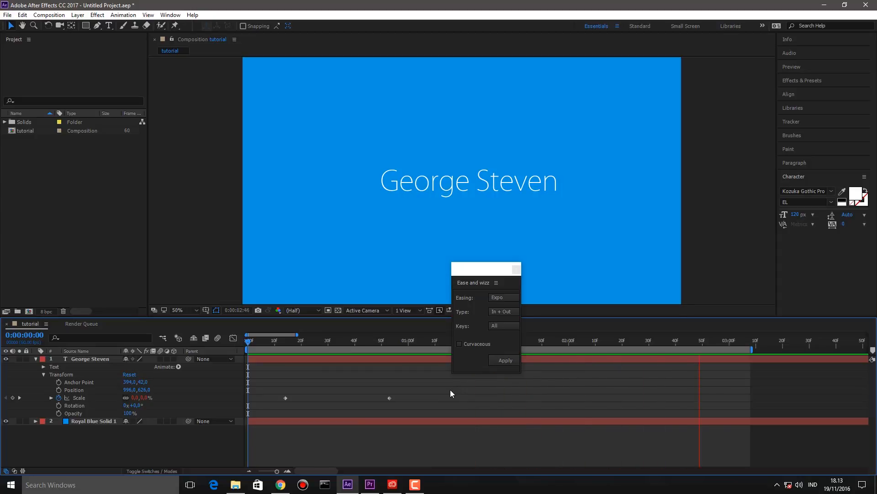
key("space")
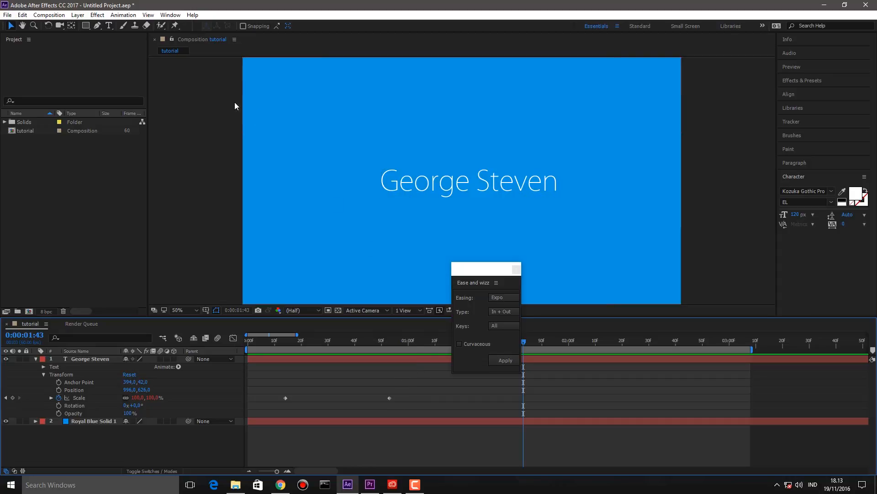
- Draw a small square above the title text with a white stroke colour
left_click(86, 26)
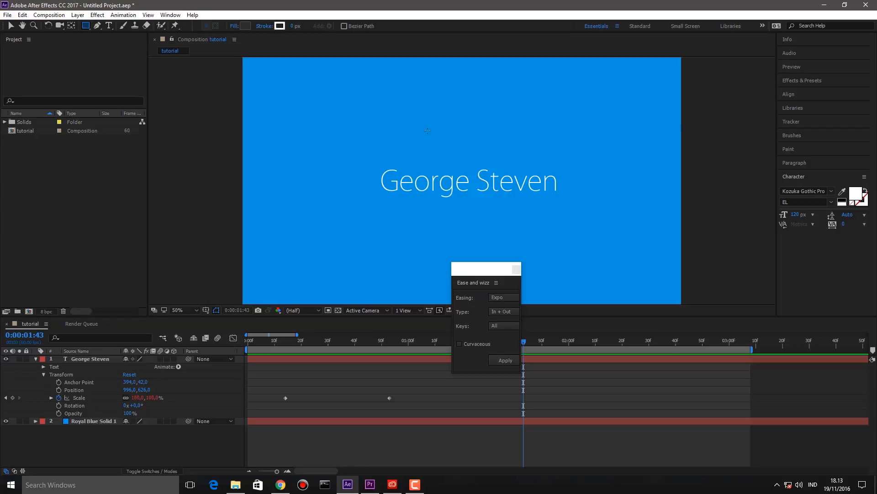
left_click_drag(444, 131, 475, 162)
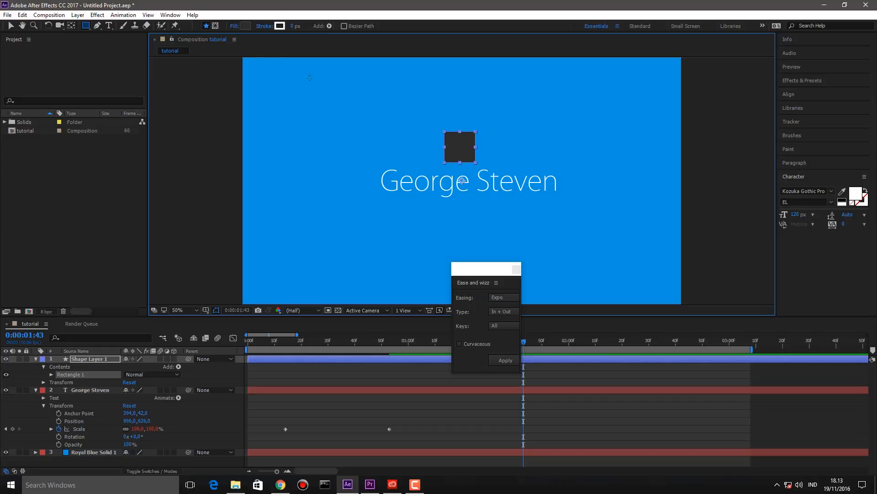
left_click(279, 26)
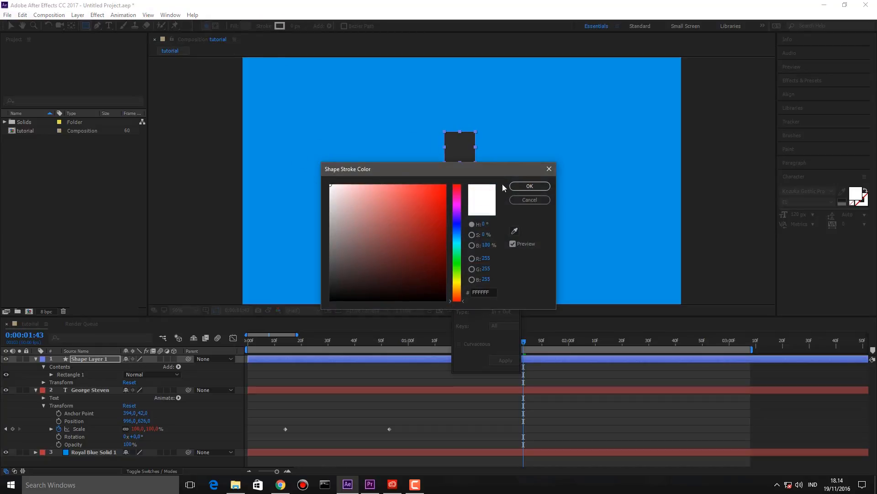
left_click(529, 186)
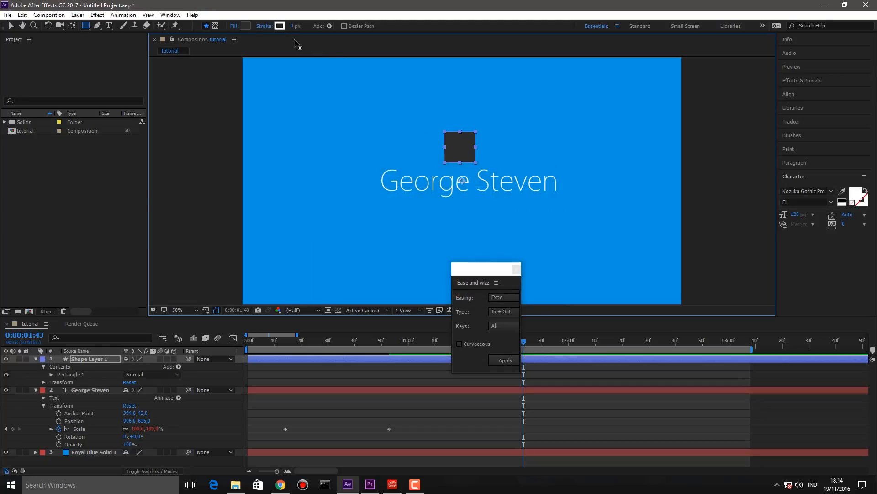
left_click(279, 26)
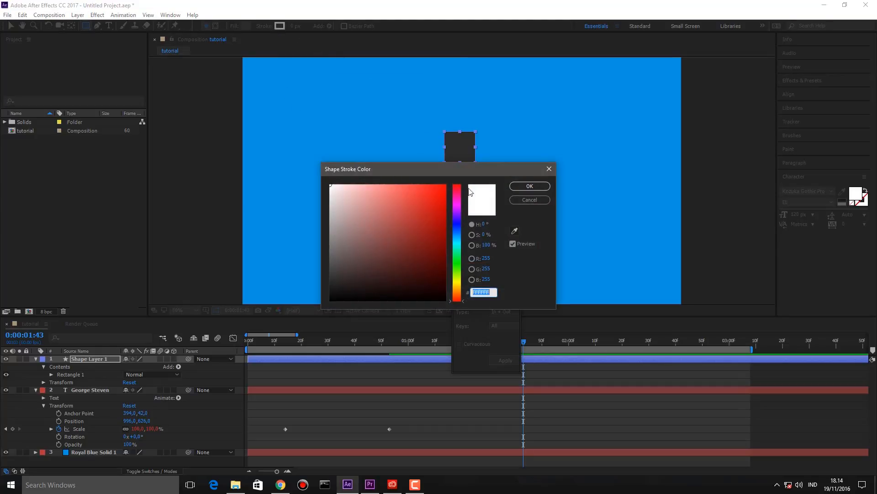
left_click(535, 188)
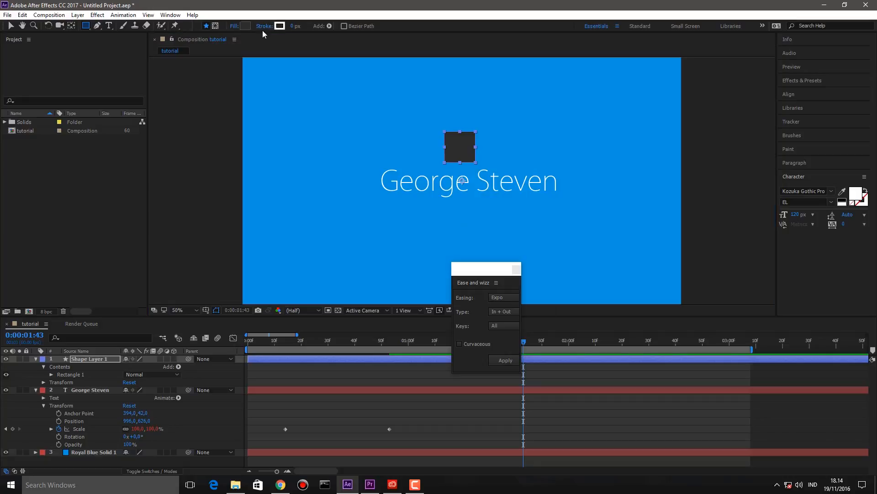
- Set the square's fill colour to pure white (FFFFFF)
left_click(246, 28)
left_click_drag(376, 198, 186, 111)
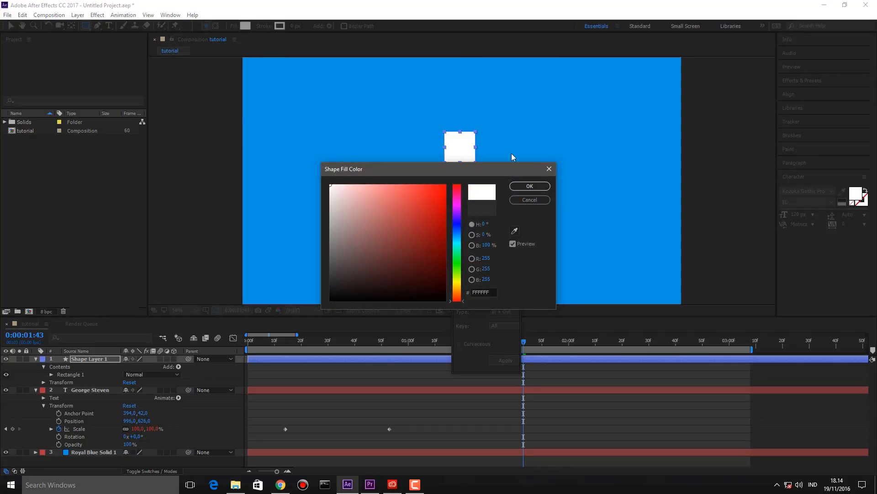
left_click(548, 189)
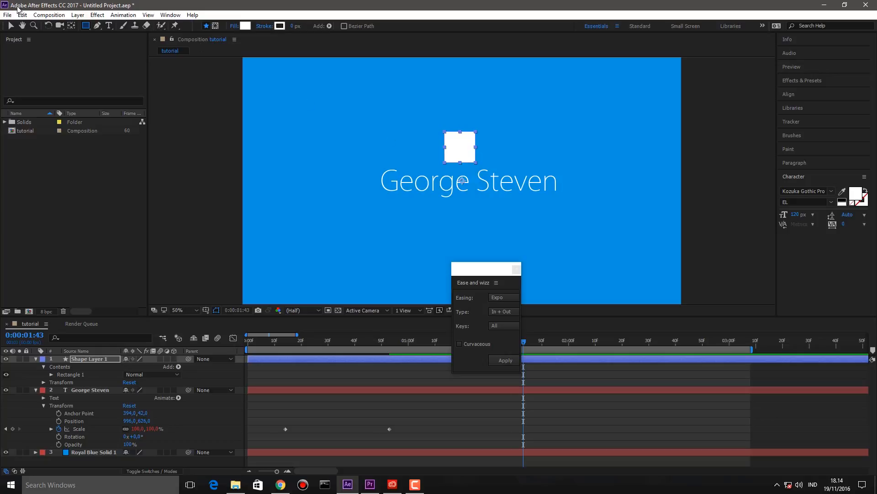
left_click(11, 25)
- Centre the square at 960,540, reveal Shape Layer 1's Transform properties, and go to frame 10
left_click_drag(468, 159, 477, 188)
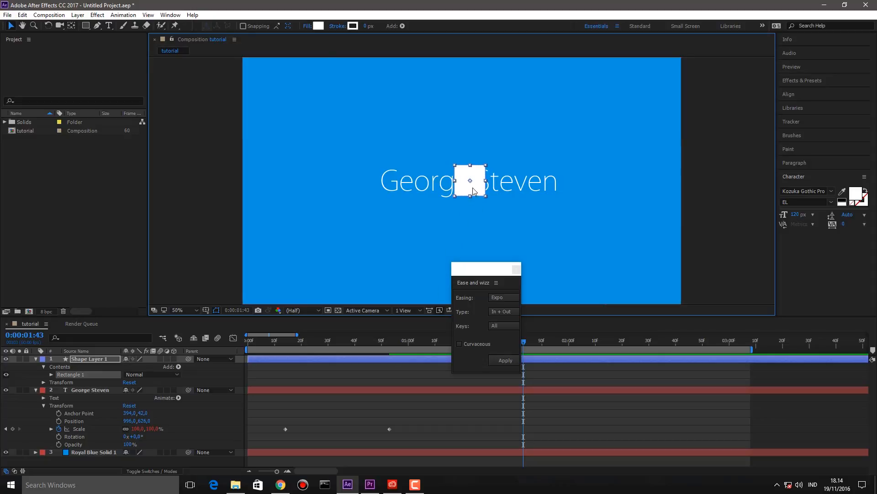
left_click(366, 375)
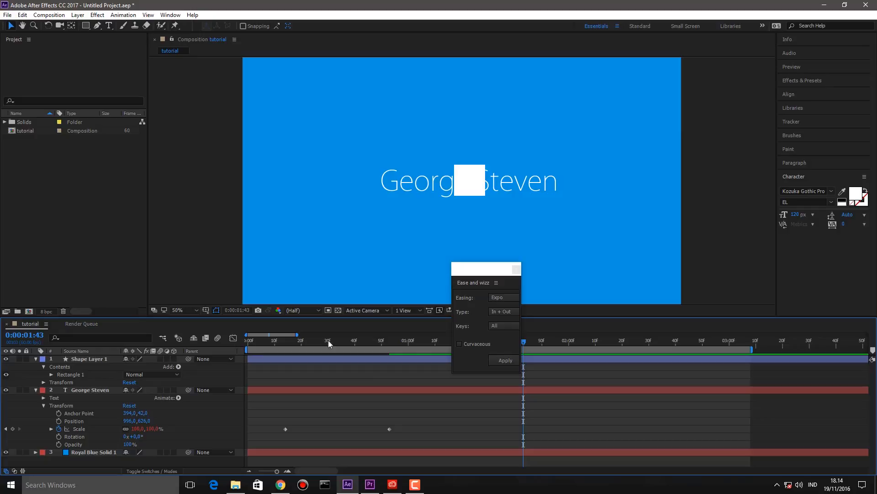
left_click(43, 382)
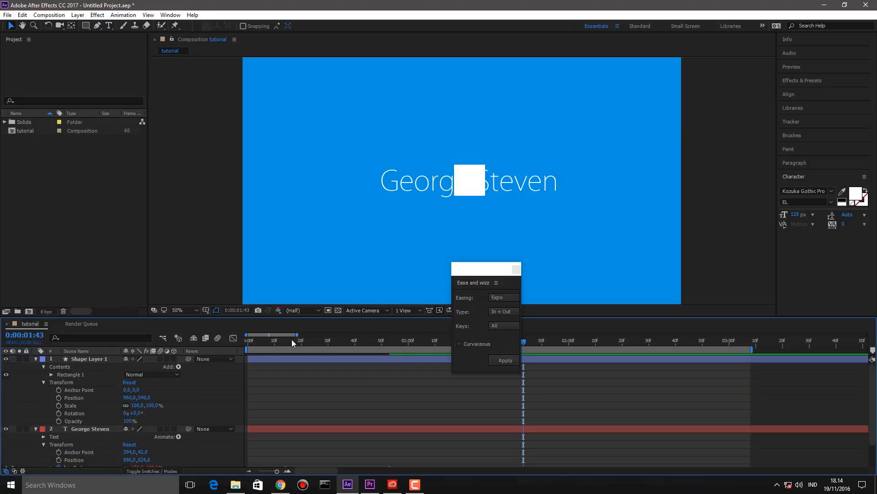
left_click_drag(290, 342, 273, 344)
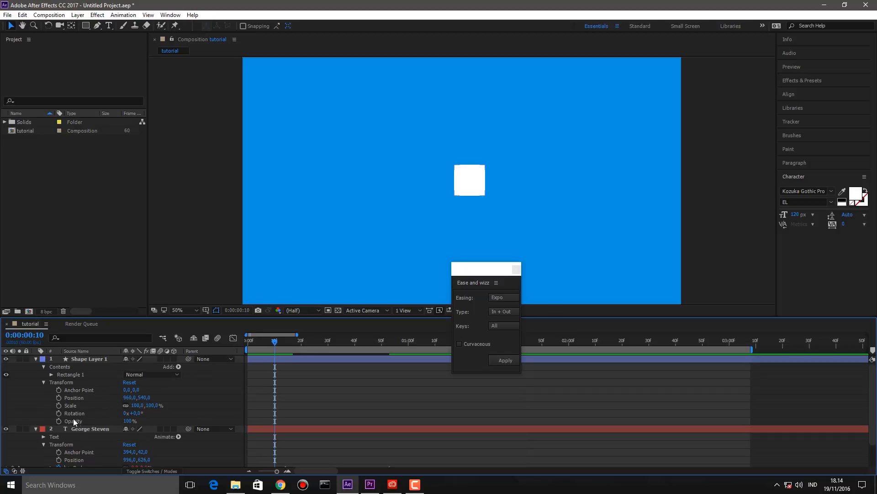
- Keyframe the square's Position from 960,-79 above the frame at 10f to centre at 40f, and preview
left_click(58, 397)
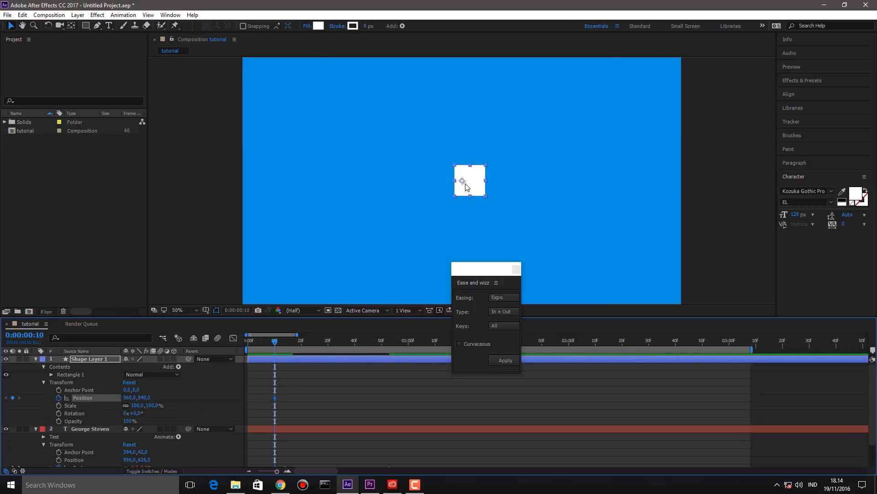
left_click_drag(275, 398, 356, 395)
left_click_drag(478, 188, 472, 48)
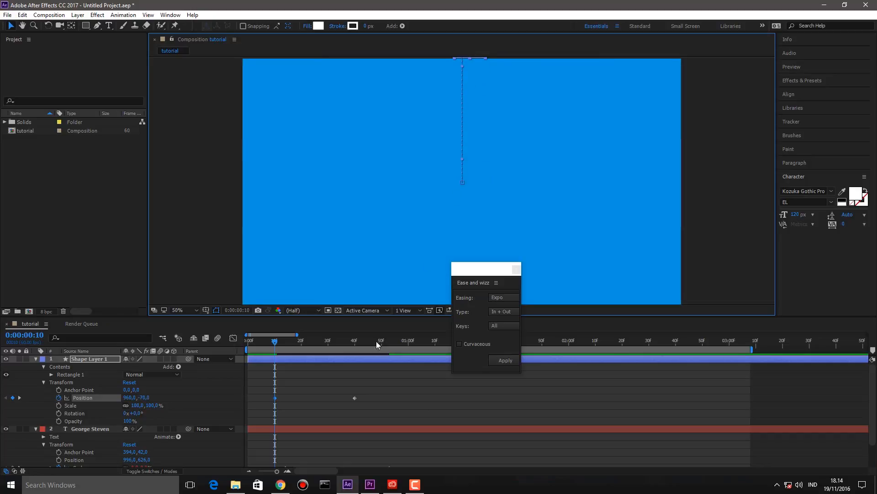
left_click(322, 394)
left_click_drag(263, 339, 242, 340)
key("space")
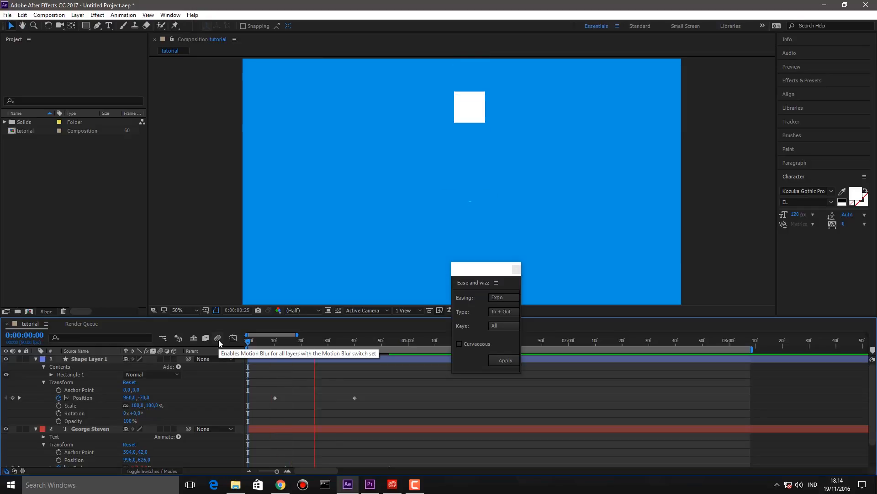
key("space")
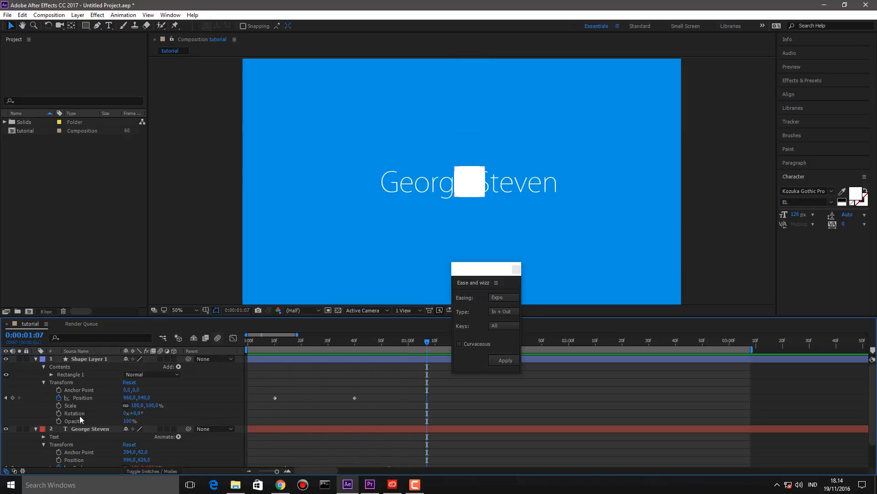
left_click(5, 429)
key("Home")
key("space")
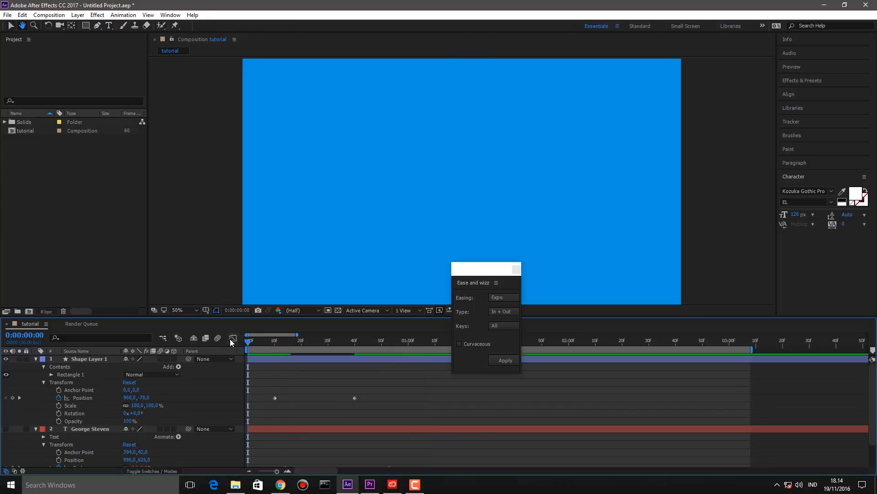
key("space")
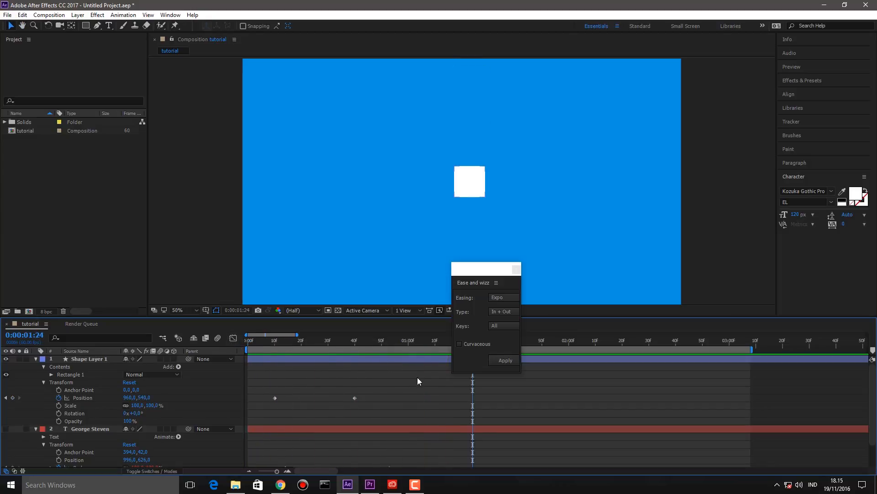
key("Home")
key("space")
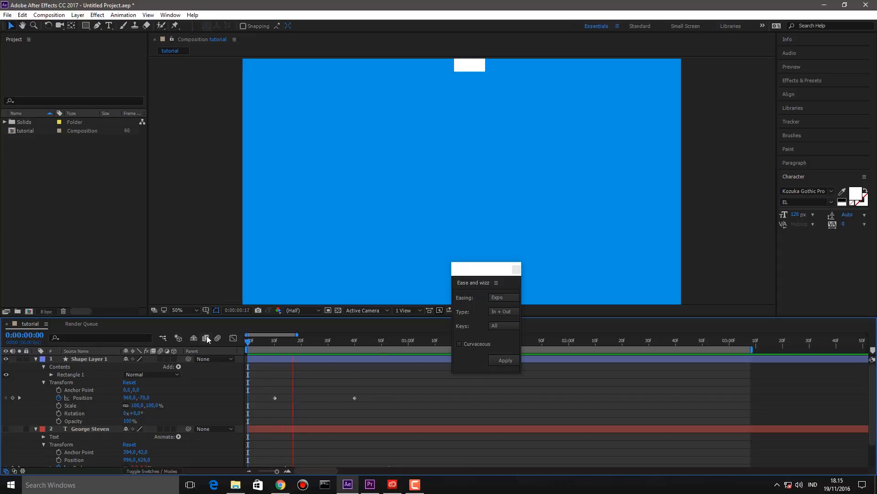
key("space")
left_click_drag(374, 389, 257, 411)
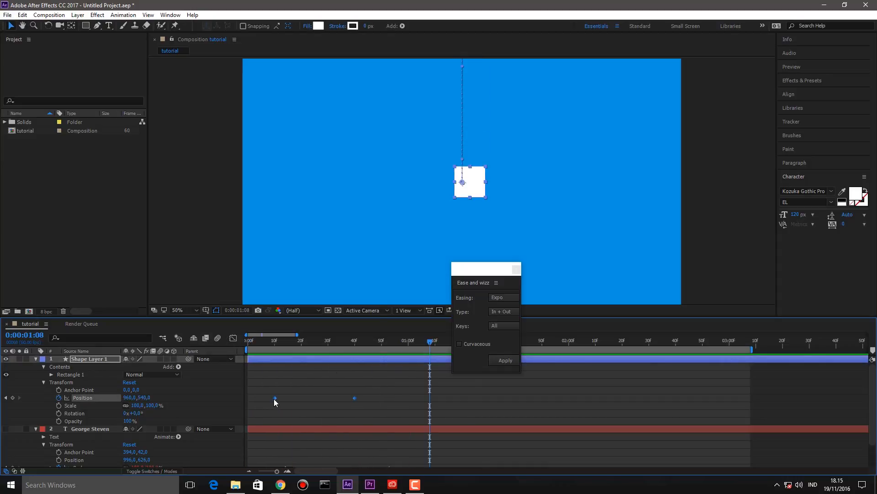
- Apply Easy Ease to the square's Position keyframes and preview the drop
right_click(274, 398)
mouse_move(320, 392)
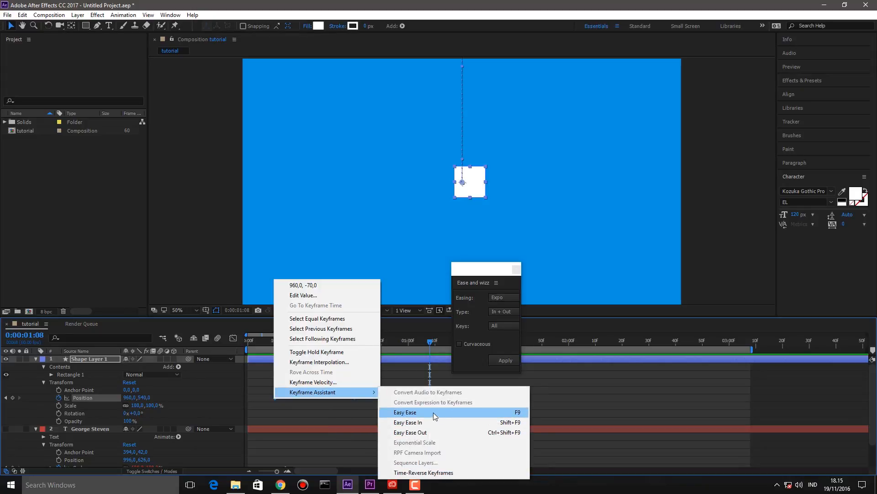
left_click(437, 421)
left_click(374, 379)
key("Home")
key("space")
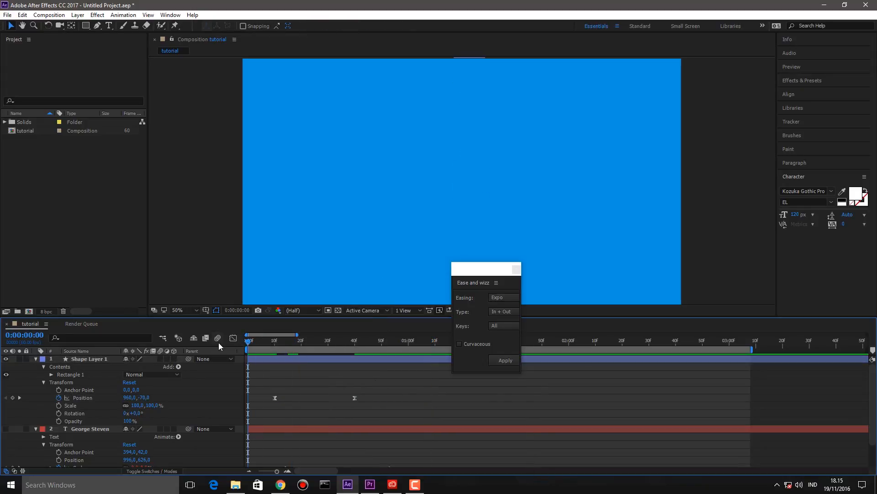
key("space")
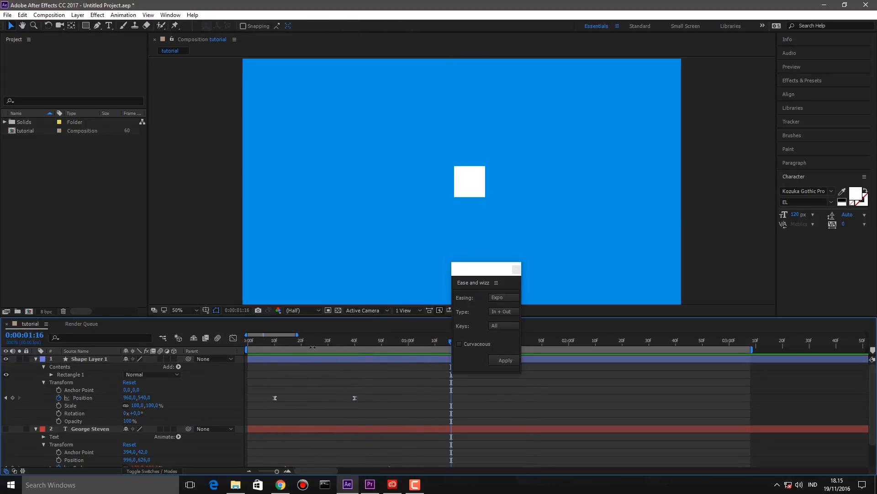
- Move the Ease and wizz panel aside and edit the square's Y position at frame 50
left_click_drag(487, 276, 831, 370)
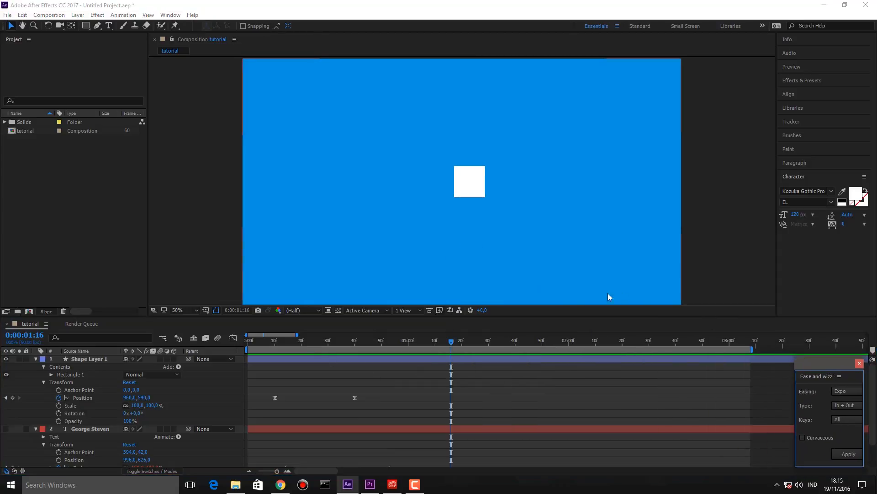
left_click(380, 346)
left_click(382, 343)
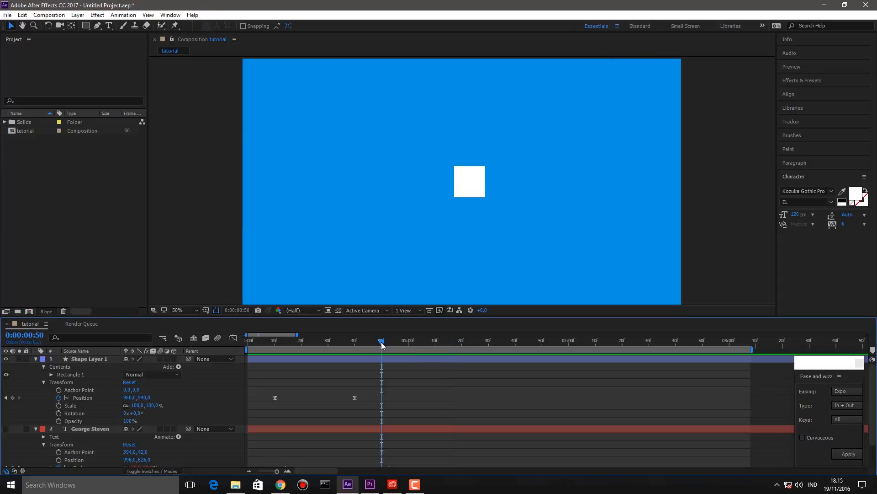
left_click(474, 184)
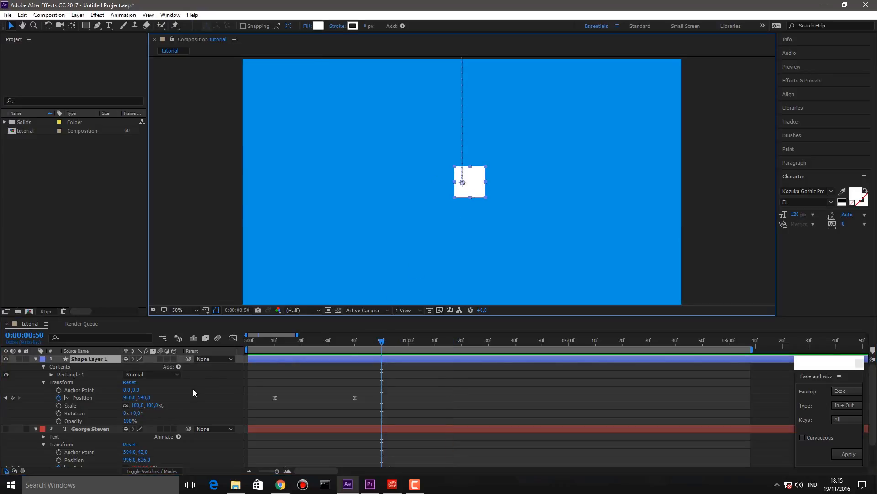
left_click(144, 398)
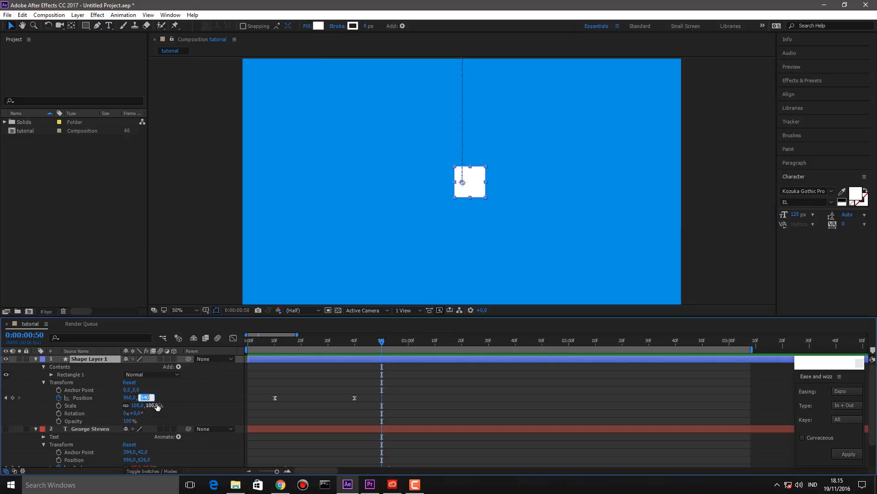
left_click(402, 380)
- Paste the centred 540 Position keyframe at one second and raise the square to 520 at frame 50
left_click(354, 397)
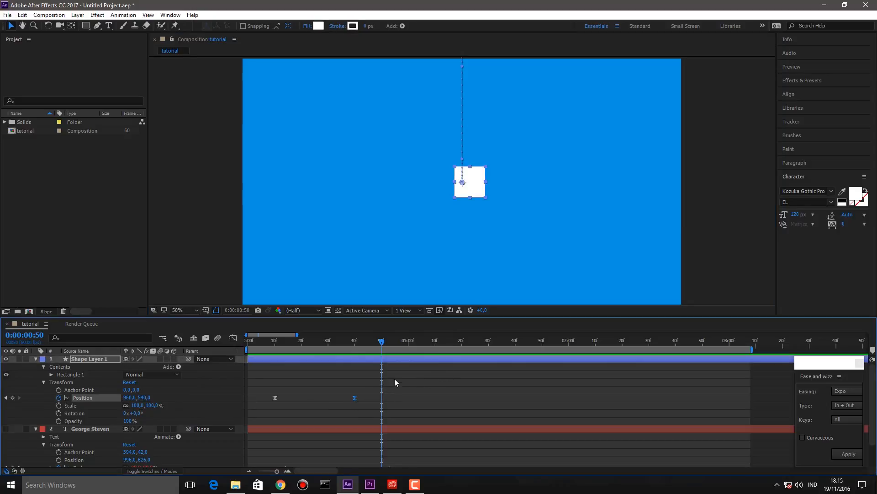
left_click(408, 340)
key("ctrl+v")
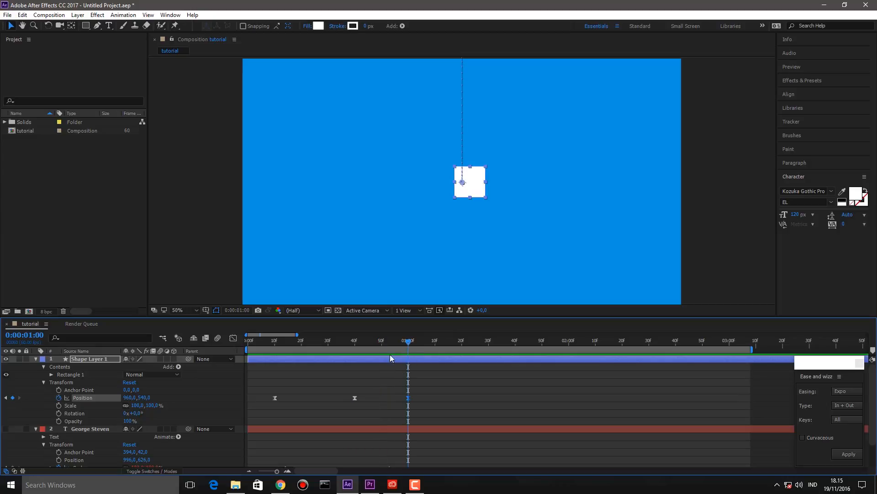
left_click(381, 341)
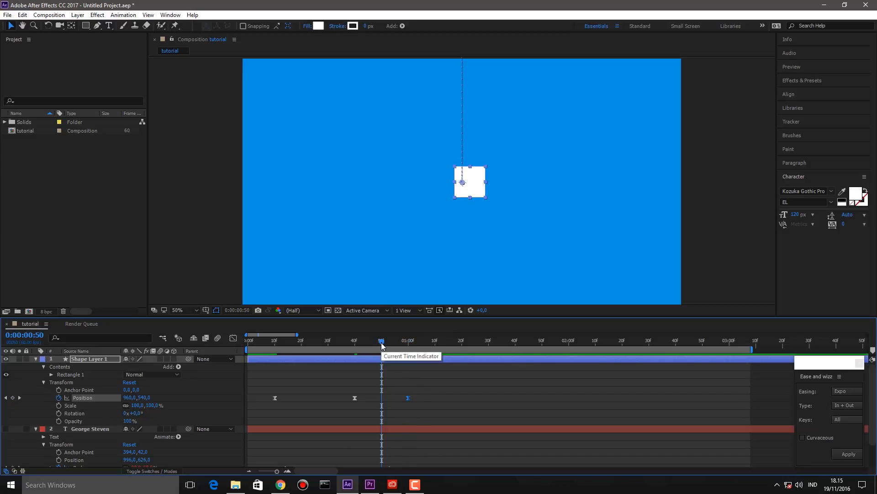
left_click_drag(472, 191, 472, 184)
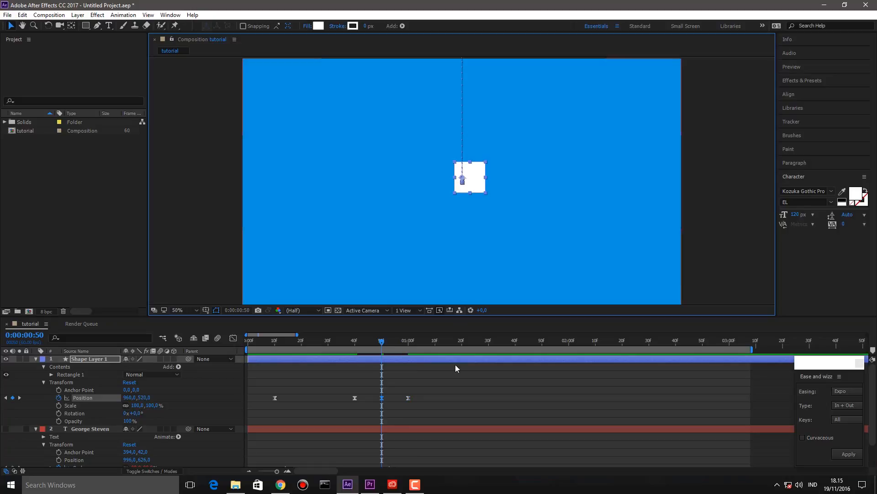
left_click(410, 357)
left_click_drag(334, 340, 222, 331)
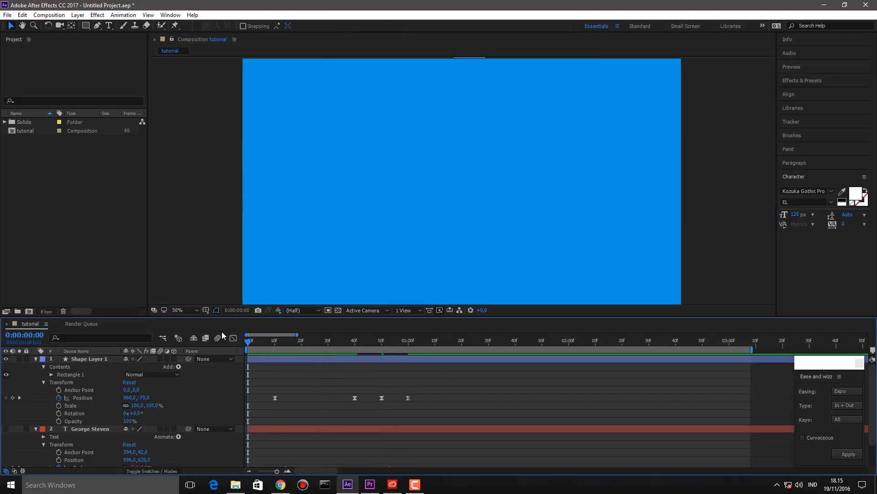
key("space")
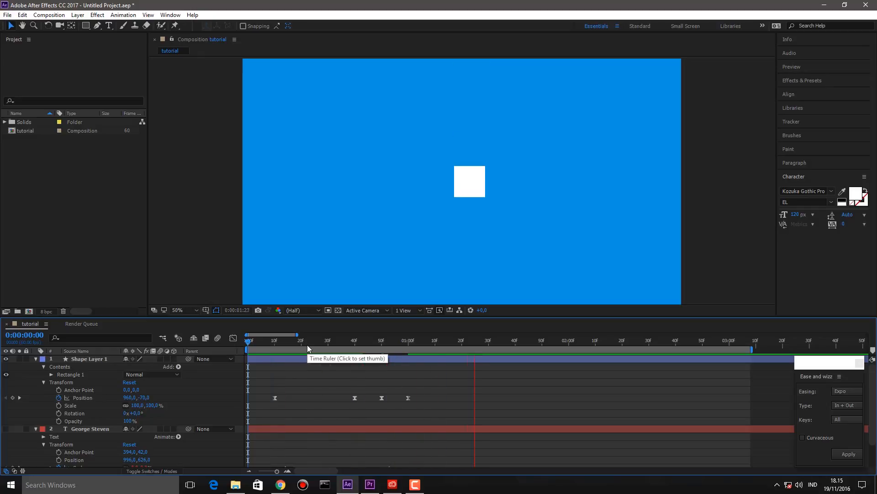
key("space")
left_click_drag(442, 336, 175, 335)
key("space")
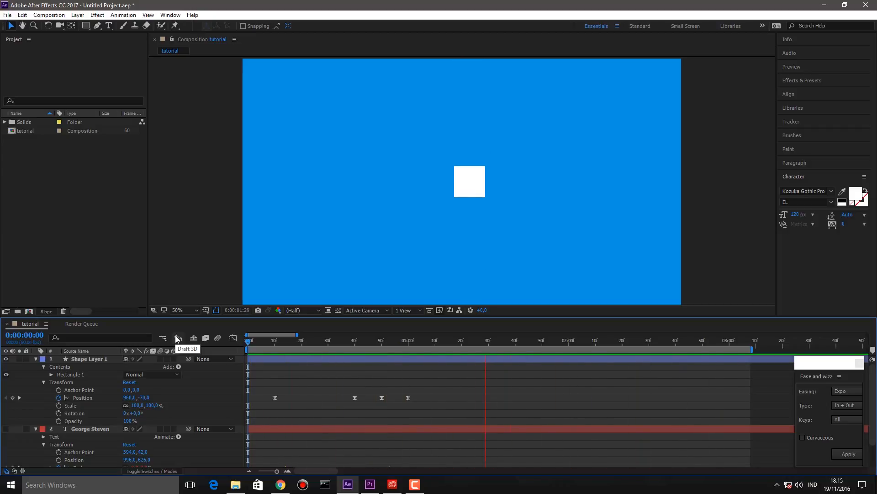
key("space")
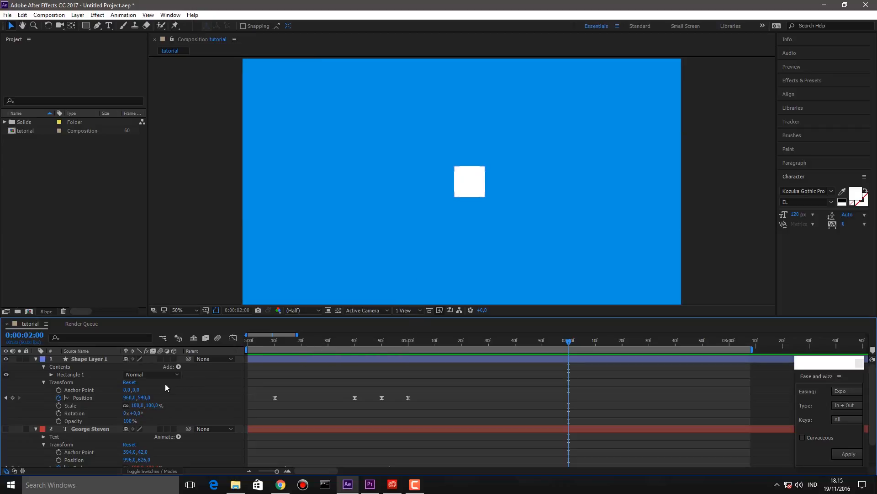
left_click_drag(288, 340, 382, 354)
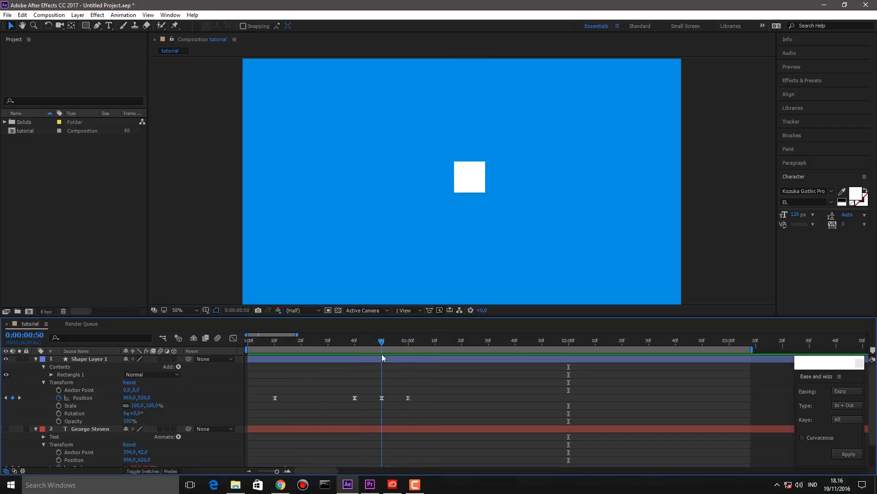
- Keyframe the square's Scale and enlarge it to about 1021% at 0:00:01:05
left_click(59, 406)
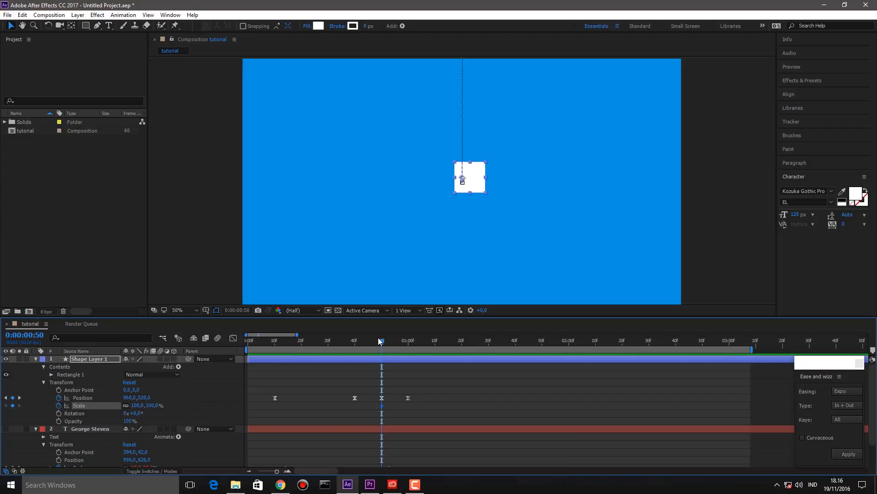
left_click_drag(382, 341, 420, 344)
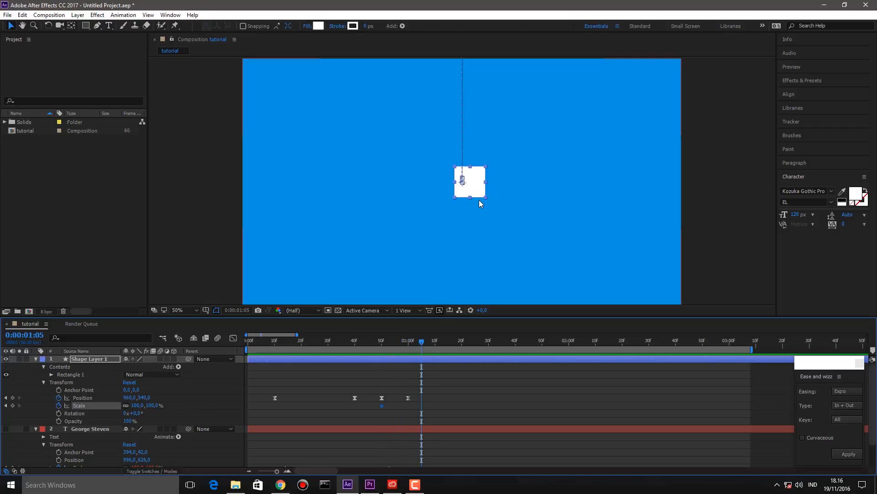
left_click_drag(473, 198, 511, 340)
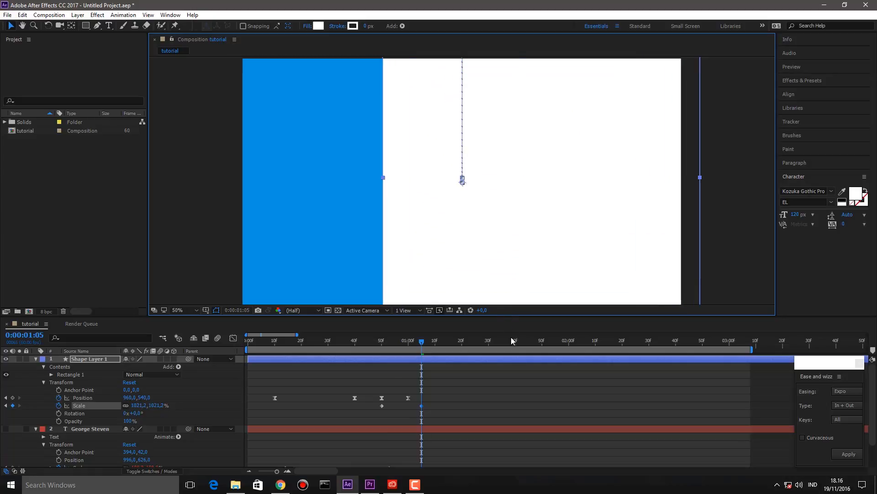
- Apply Easy Ease to the square's Scale keyframes
left_click(477, 388)
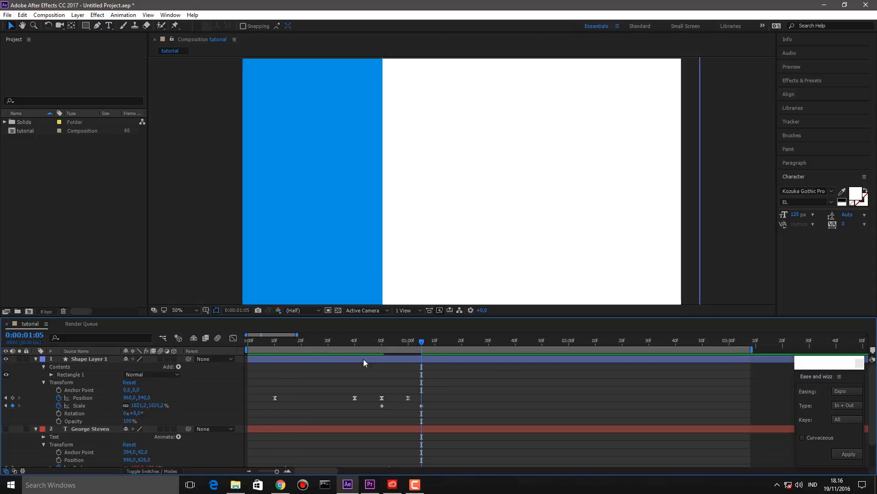
left_click_drag(477, 392, 429, 403)
right_click(423, 404)
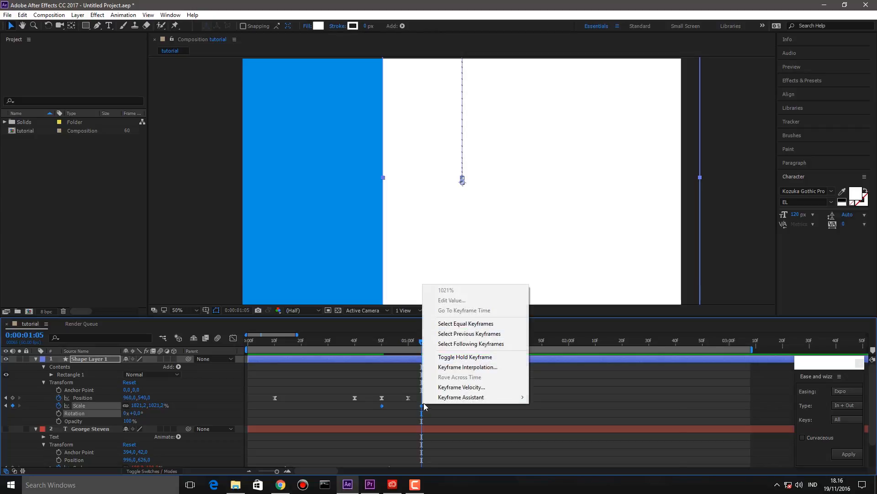
mouse_move(480, 397)
left_click(562, 421)
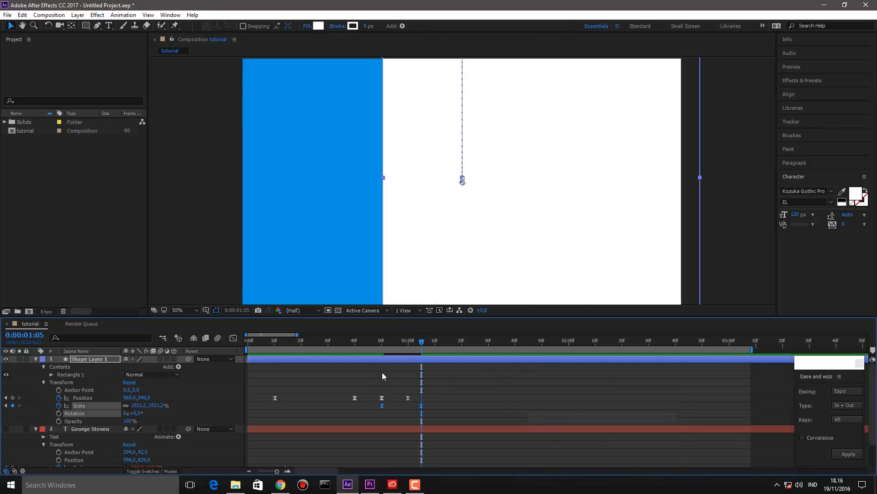
left_click(382, 372)
key("Home")
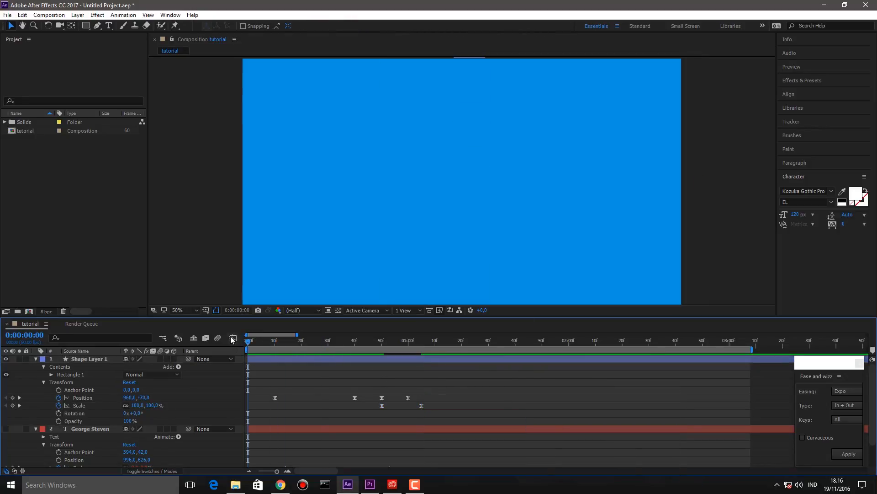
- Move the full-size Scale keyframe later and preview the slower growth from 0:00:00:39
key("space")
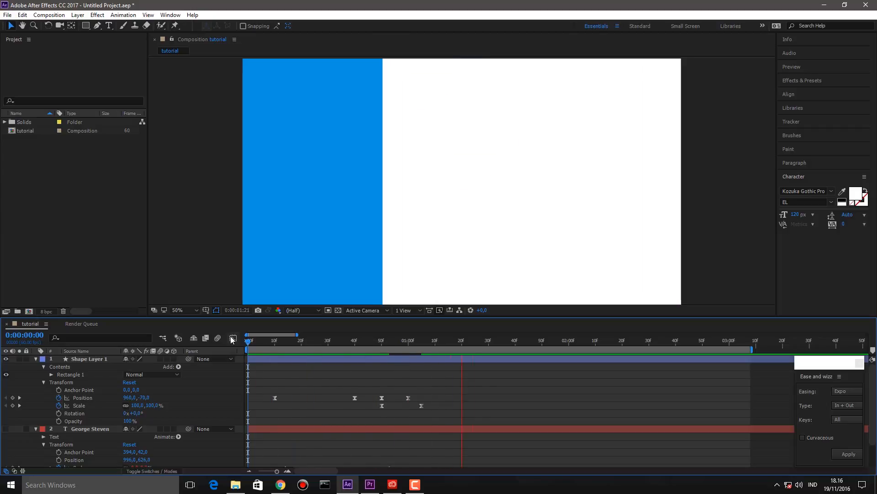
left_click_drag(421, 406, 451, 409)
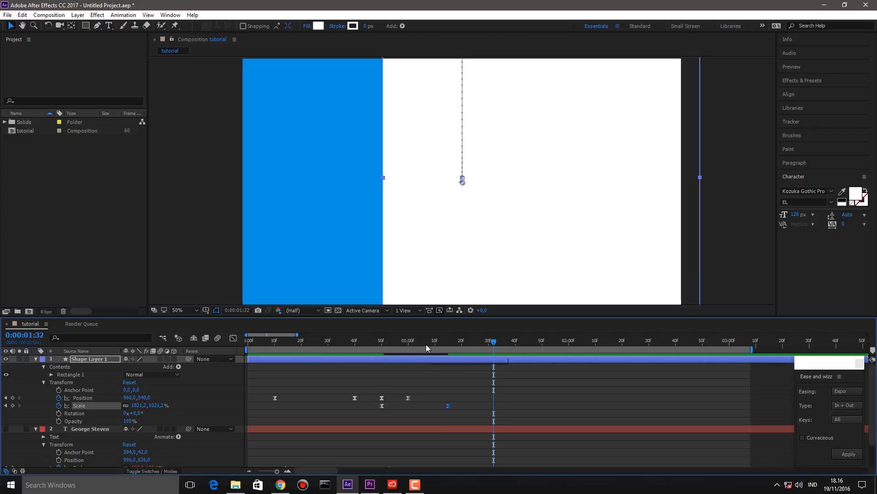
left_click(352, 343)
key("space")
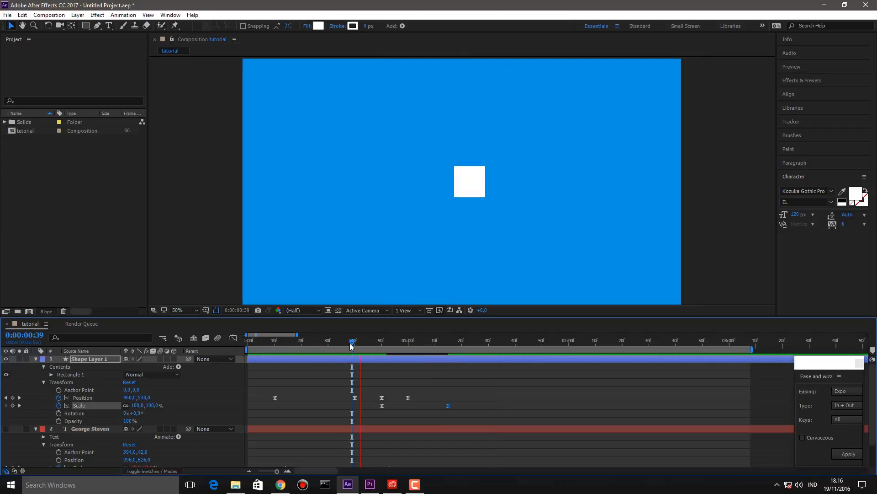
left_click(465, 377)
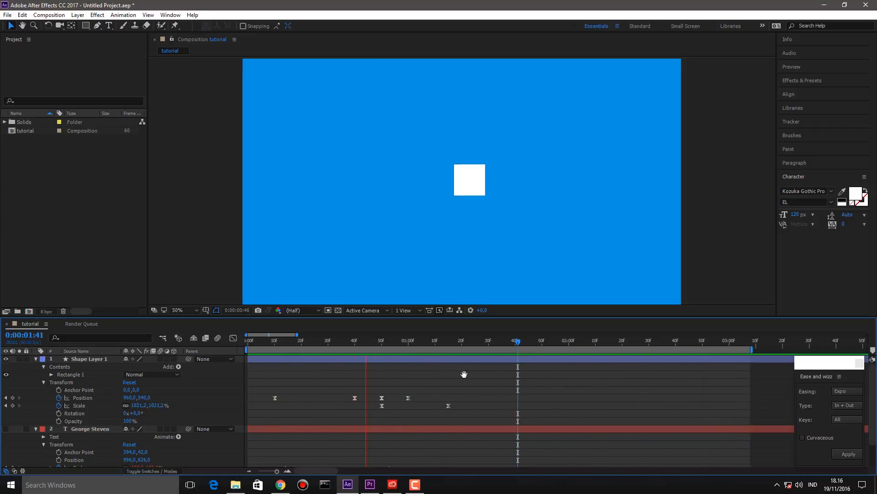
key("space")
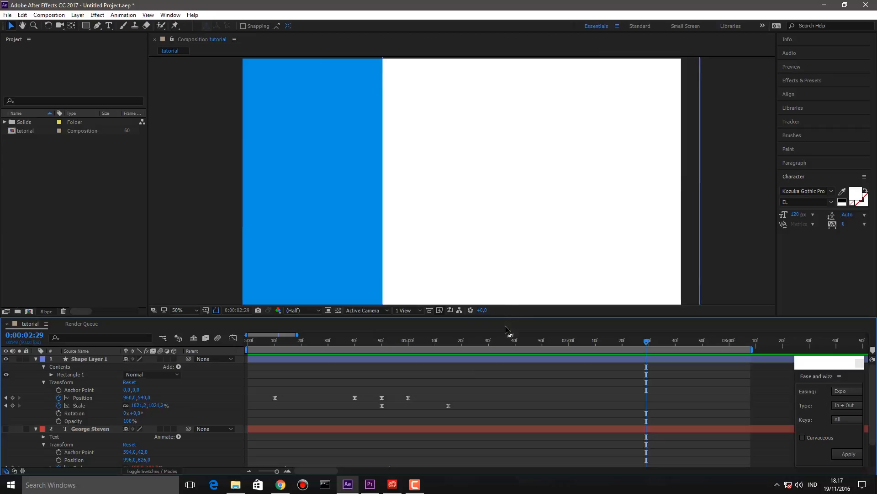
left_click(480, 340)
- At 0:00:01:30 push the square right to 2268,540, creating a Position keyframe
left_click_drag(481, 337, 489, 341)
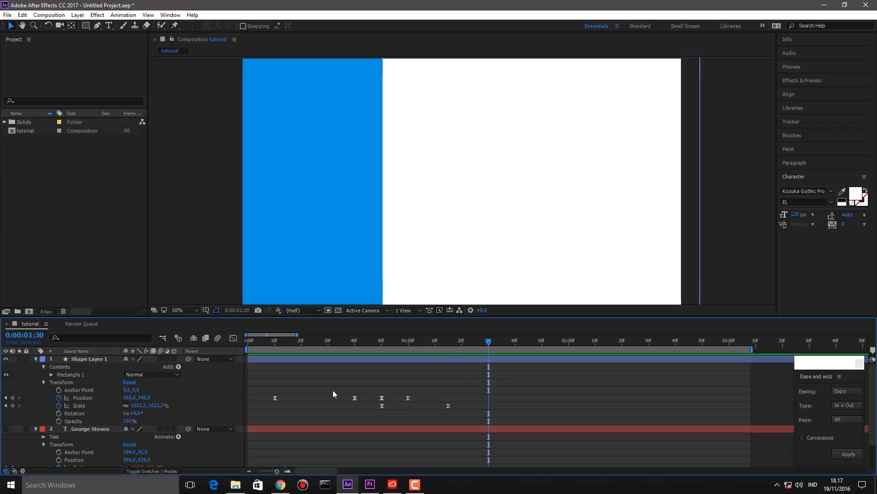
left_click_drag(425, 235, 721, 244)
left_click(544, 377)
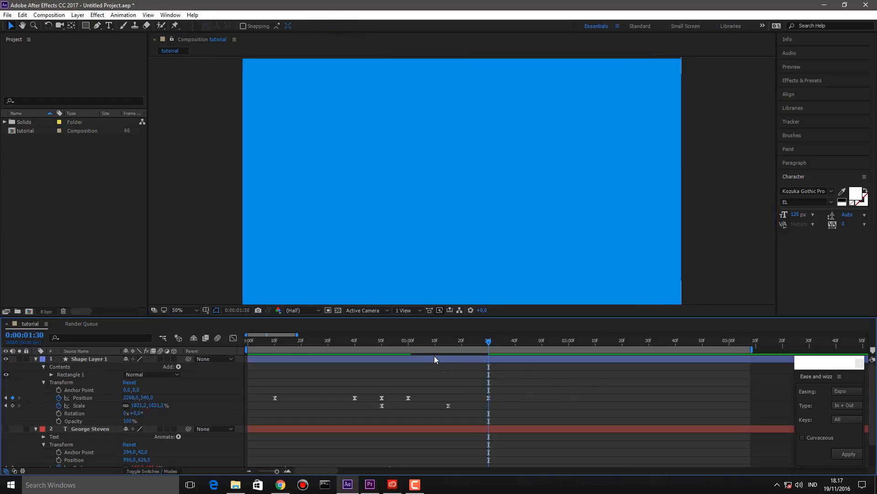
left_click_drag(399, 339, 477, 357)
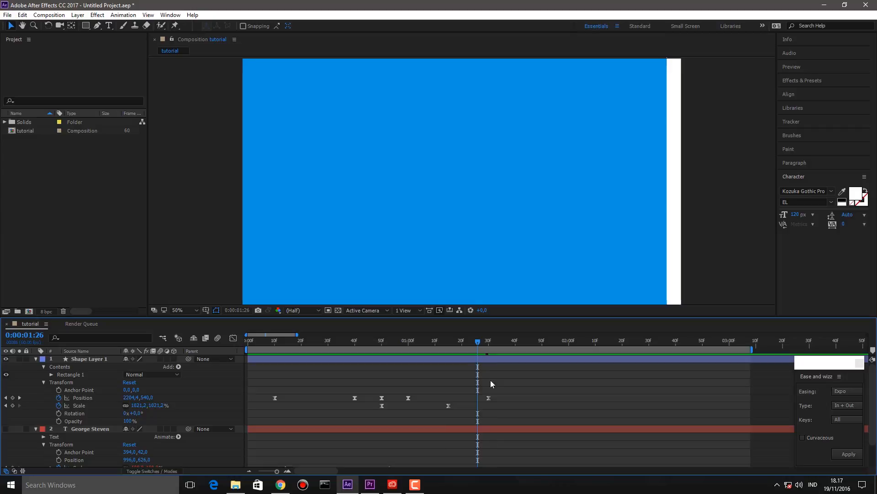
- Move that end keyframe to about 1:44 and paste a centred 960,540 keyframe at 0:00:01:26
left_click_drag(490, 398, 526, 404)
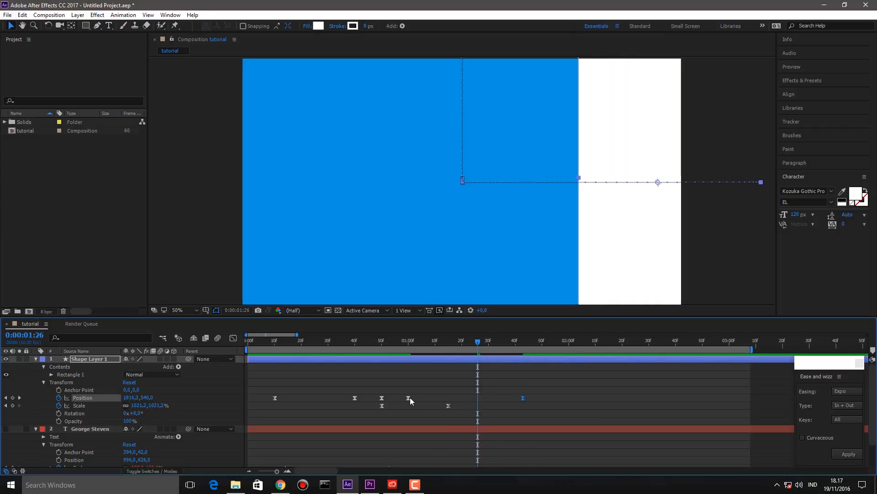
key("ctrl+v")
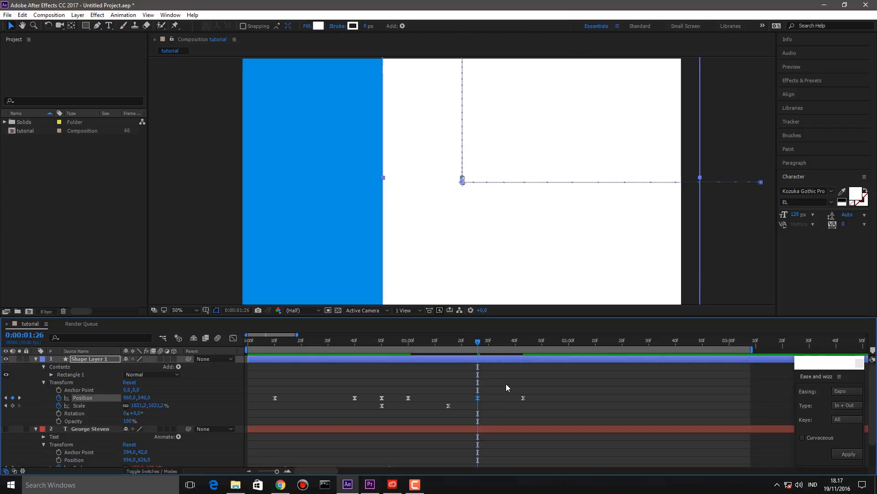
left_click(507, 385)
left_click_drag(407, 342, 233, 345)
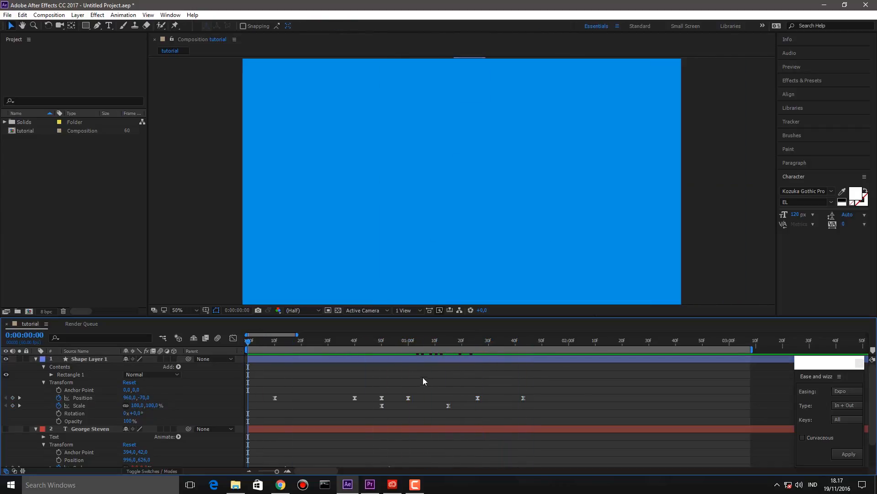
- Shift the square's two Position keyframes later so the slide starts later, and preview it
key("space")
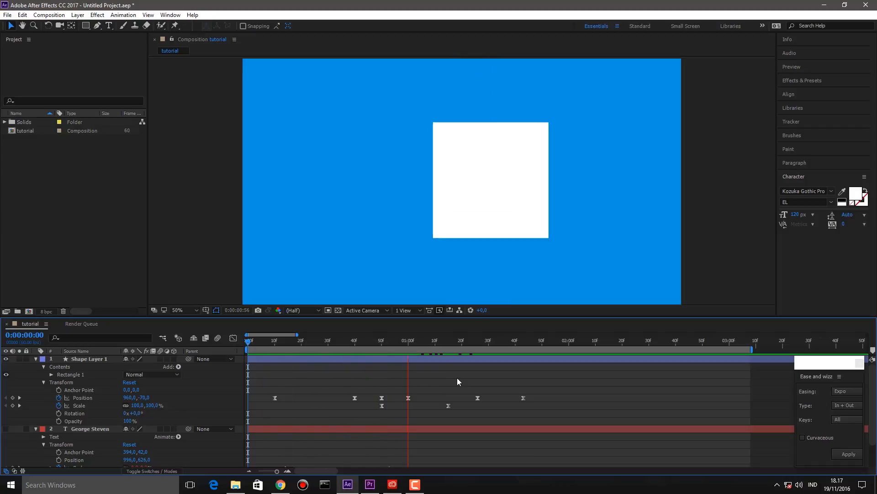
key("space")
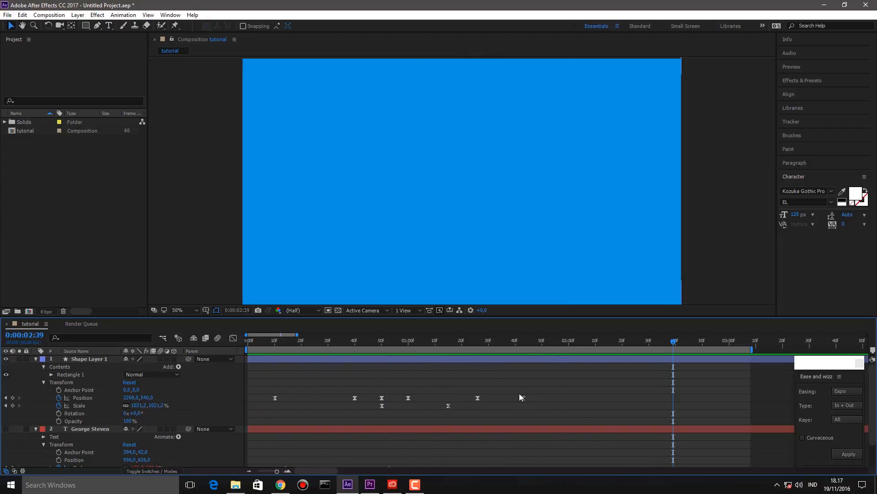
mouse_move(527, 388)
left_mouse_down()
mouse_move(460, 404)
mouse_move(526, 402)
left_mouse_up()
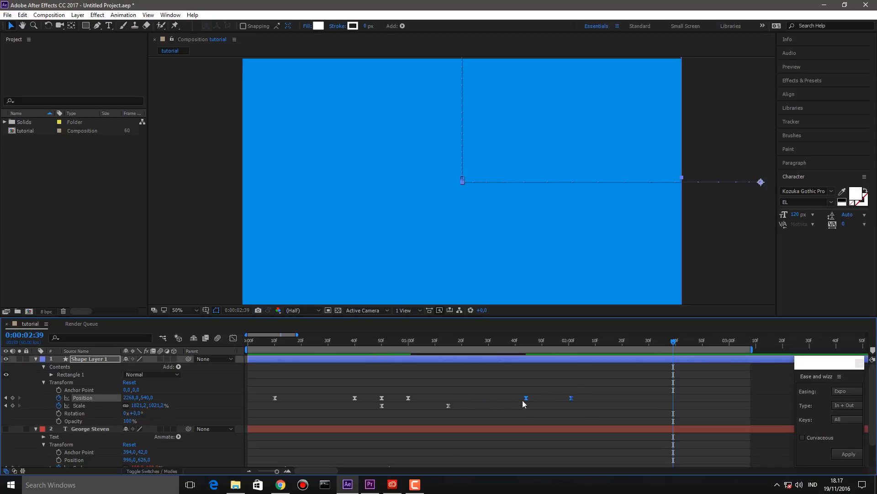
left_click(459, 369)
left_click_drag(419, 340, 175, 333)
key("space")
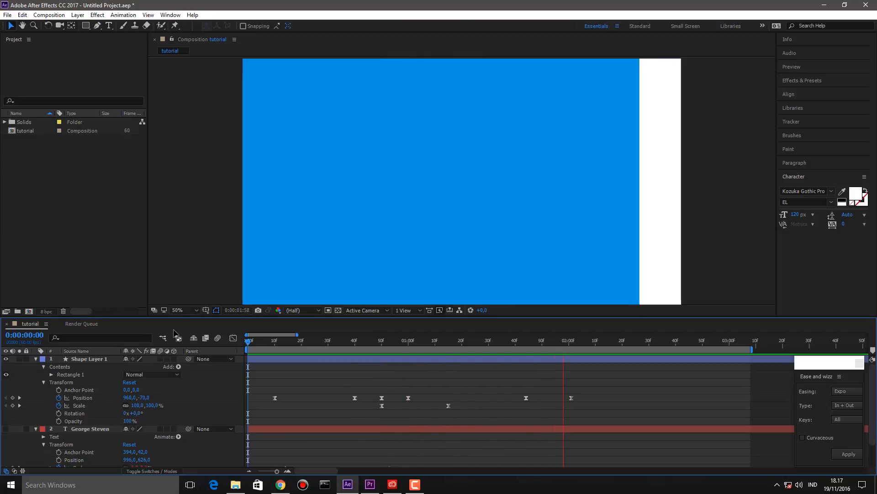
key("space")
- At the last Position keyframe, pull the square left to 2004, 540, leaving a white right-edge strip
left_click_drag(574, 339, 572, 341)
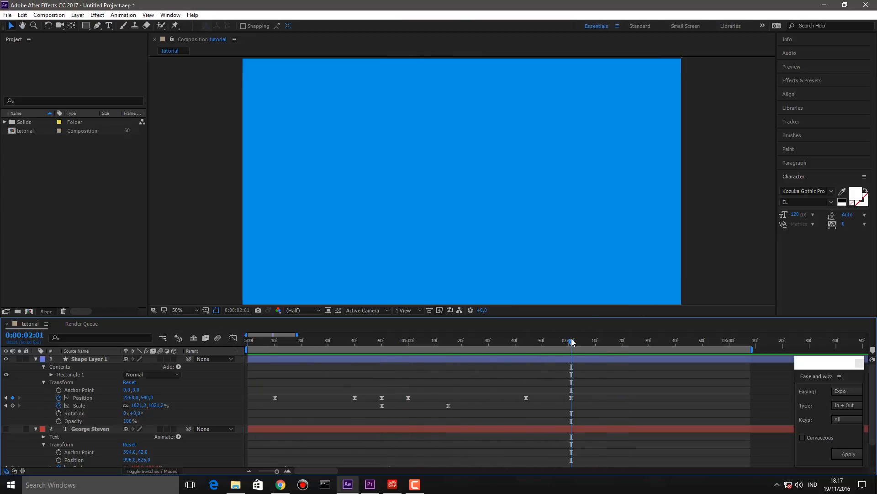
left_click_drag(698, 243, 638, 246)
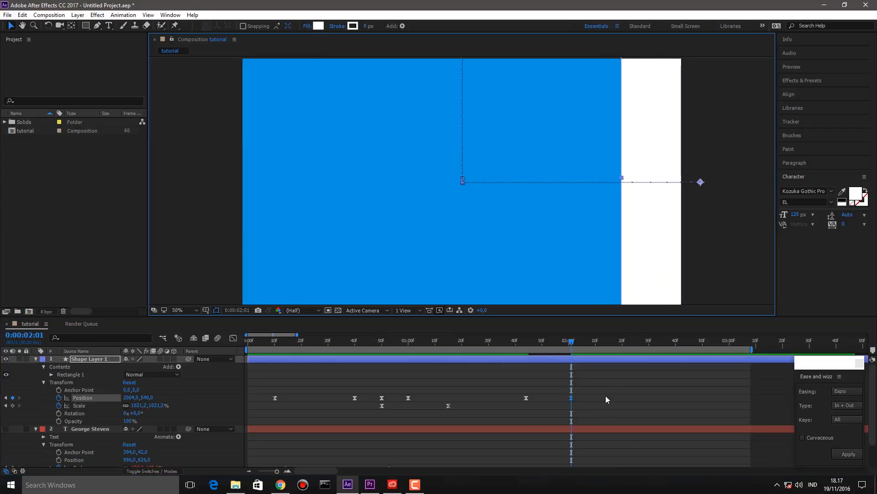
left_click(545, 371)
left_click(513, 342)
left_click_drag(486, 342, 382, 342)
key("space")
key("space")
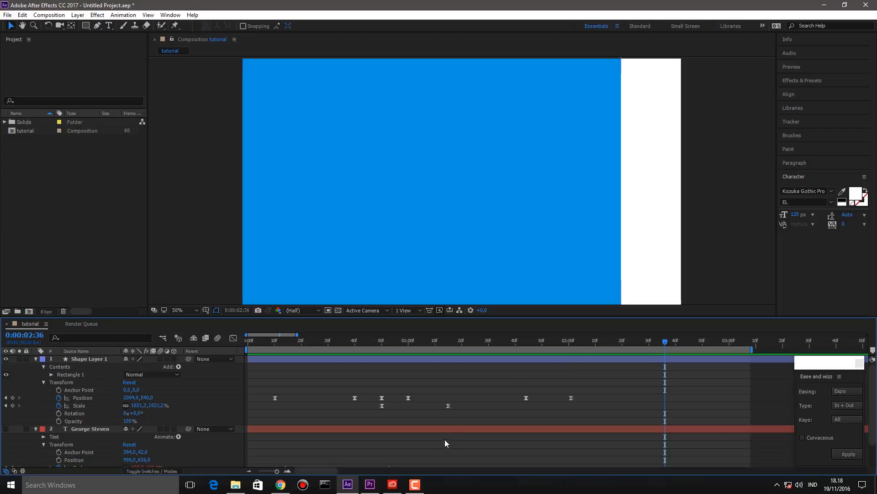
- Make the name text layer visible and delete both of its Scale keyframes
left_click(7, 428)
scroll(353, 415, "down", 2)
left_click_drag(396, 438, 266, 449)
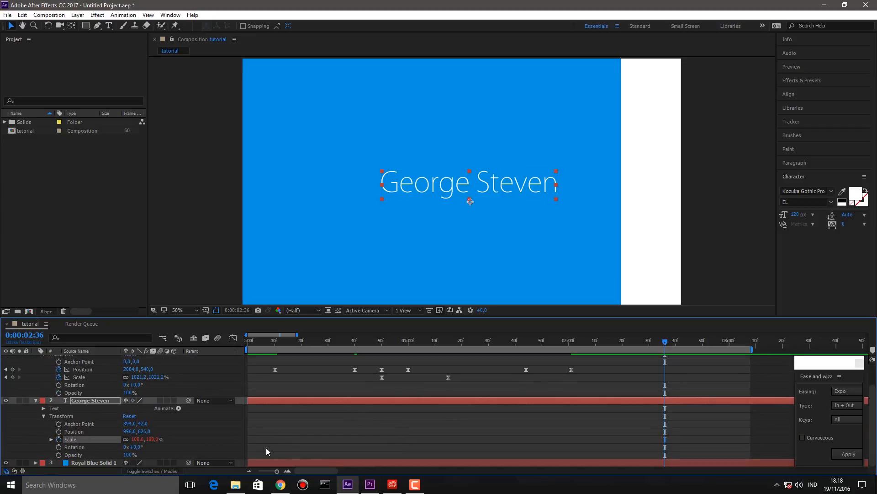
key("Delete")
- Set the text's Rotation to -90° so it reads upward
left_click(137, 447)
type("90")
key("Return")
left_click(137, 447)
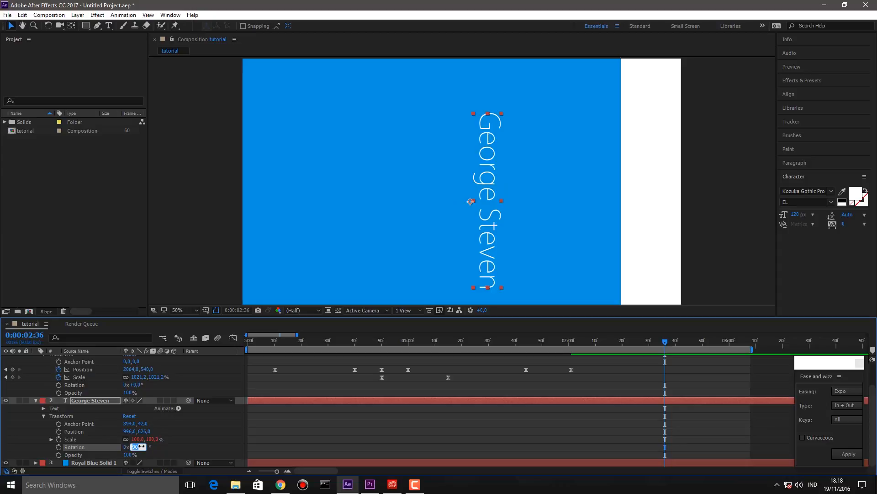
type("-")
key("Return")
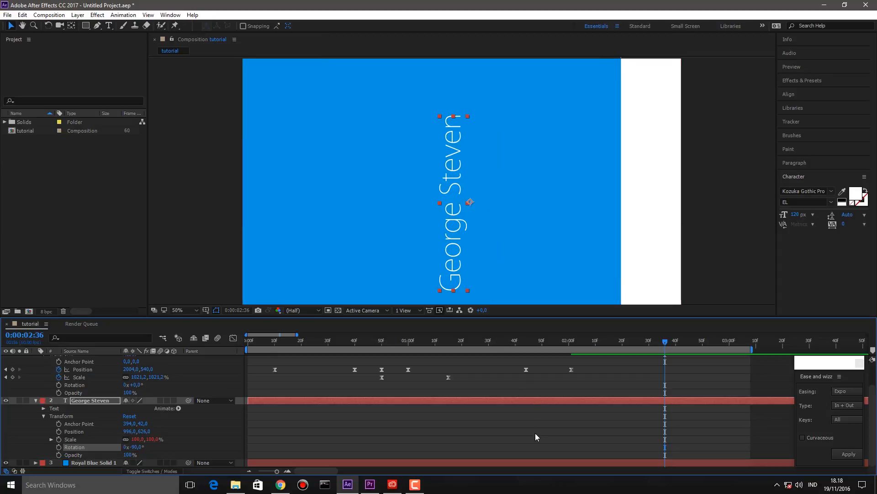
- Move the rotated text right to 1668, 540, beside the white strip
left_click(535, 436)
left_click_drag(463, 222, 609, 204)
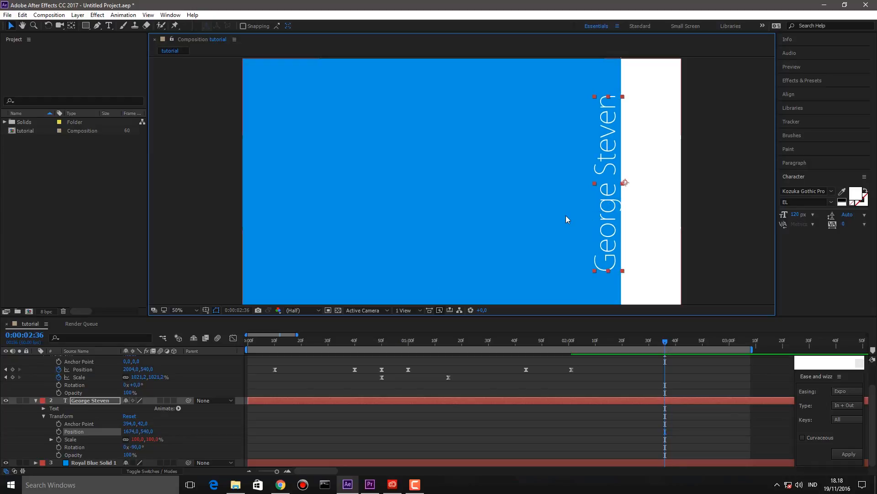
key("Left")
key("Left")
key("Left")
key("Left")
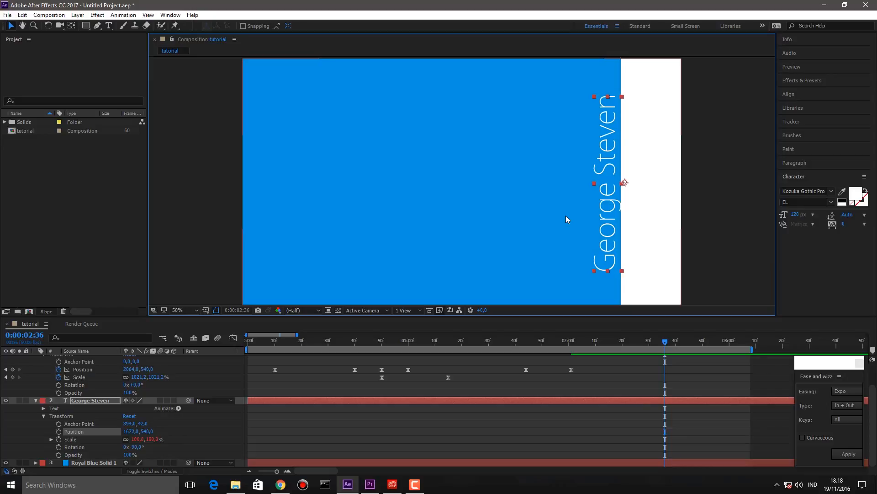
key("Left")
key("Left")
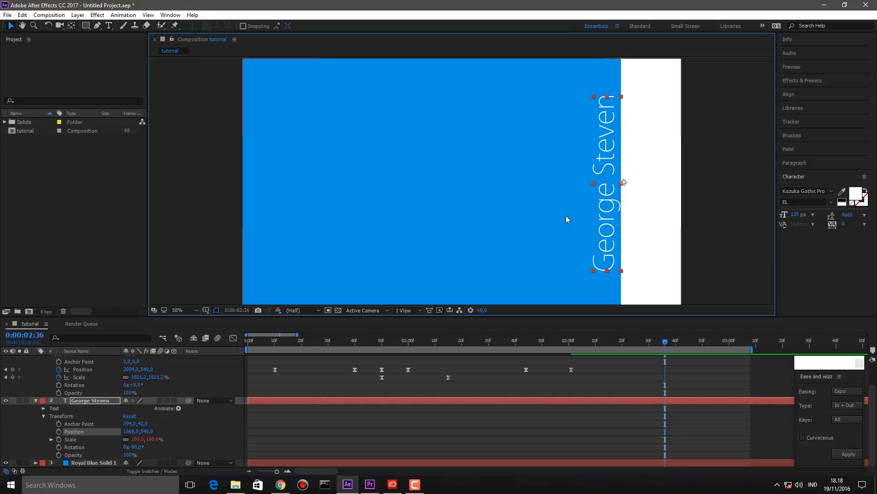
left_click(488, 412)
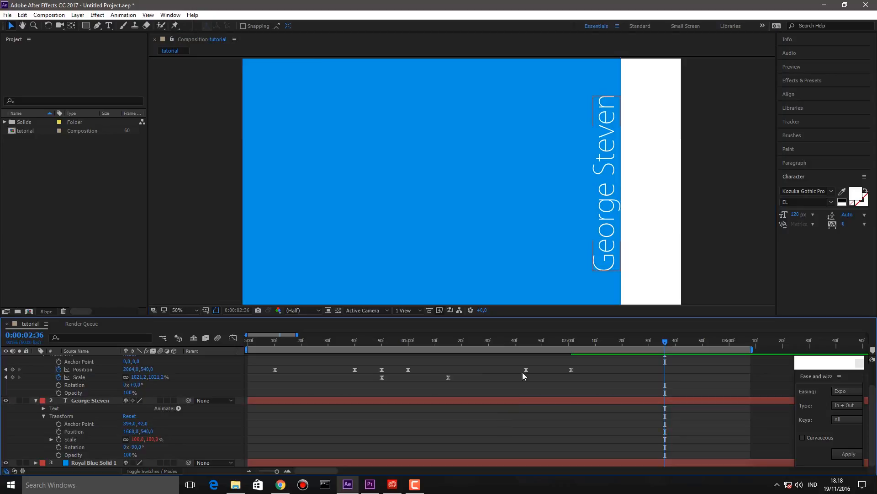
- Keyframe the text's Position and raise the start keyframe above the frame, to 1668, -402
left_click_drag(537, 343, 580, 344)
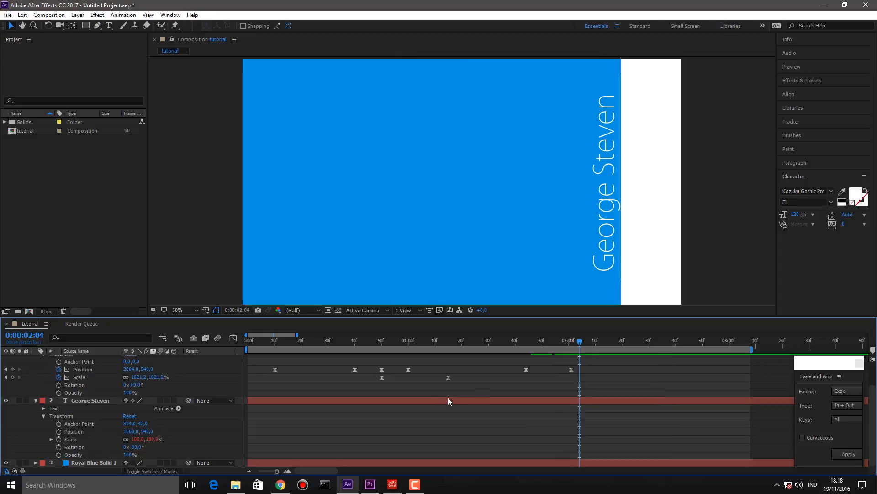
left_click(59, 430)
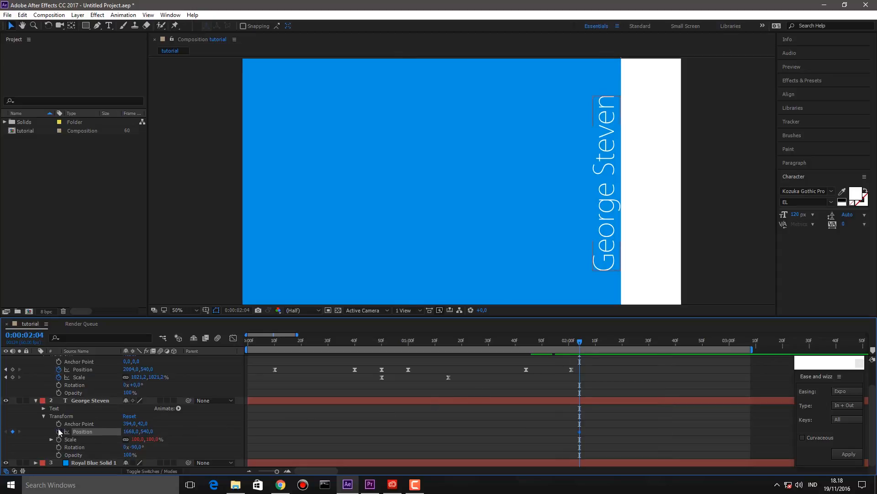
left_click_drag(580, 432, 636, 435)
left_click_drag(613, 245, 594, 27)
left_click_drag(658, 419, 566, 445)
- Apply Easy Ease to the text's Position keyframes, preview, and push the last keyframe later
right_click(580, 430)
mouse_move(640, 426)
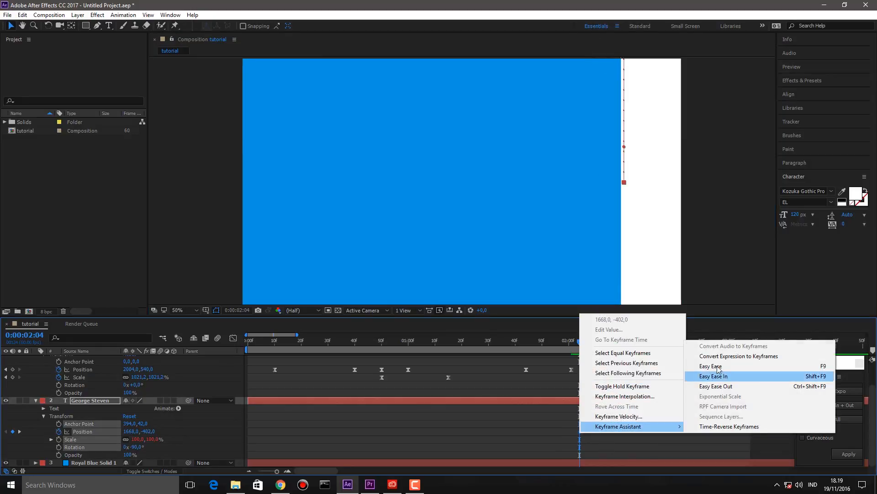
left_click(710, 365)
left_click(681, 363)
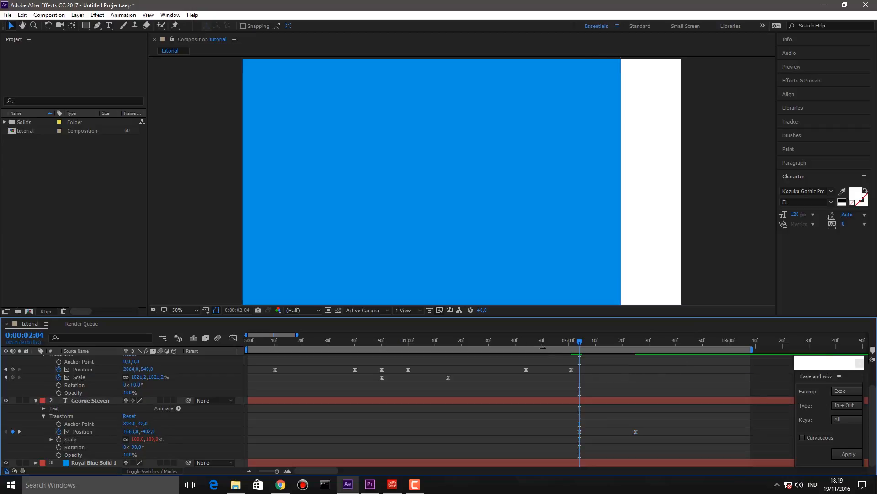
left_click(513, 340)
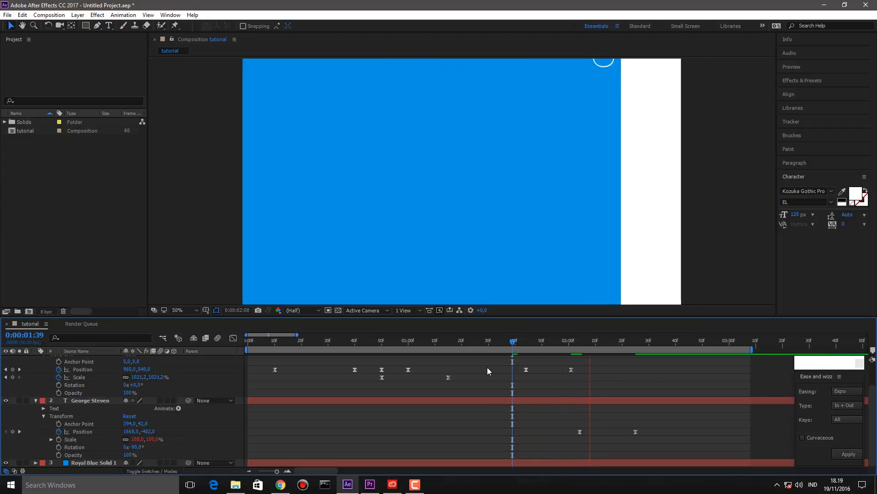
key("space")
left_click_drag(636, 434, 686, 432)
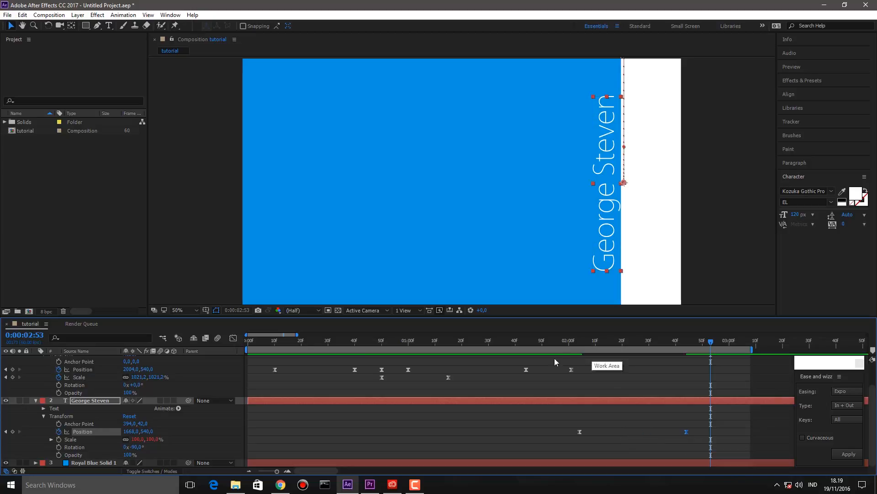
- Stop the preview and delete Shape Layer 1 and the name text layer
left_click(555, 361)
left_click(494, 341)
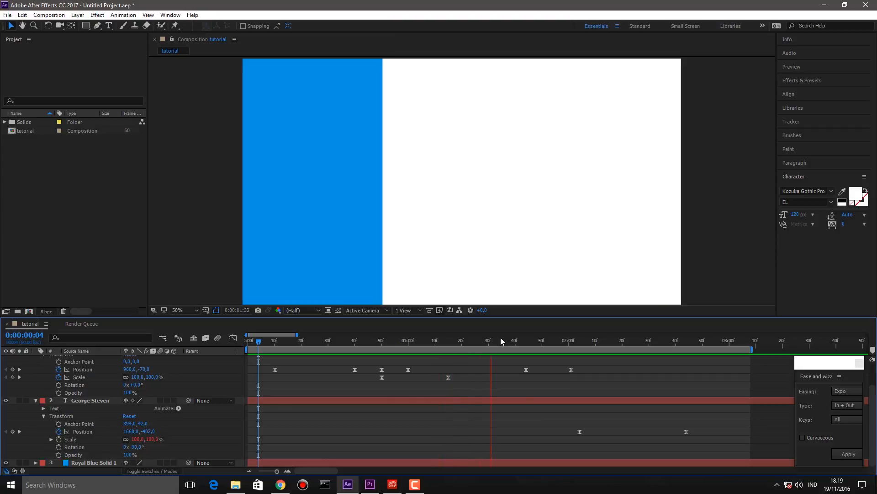
key("space")
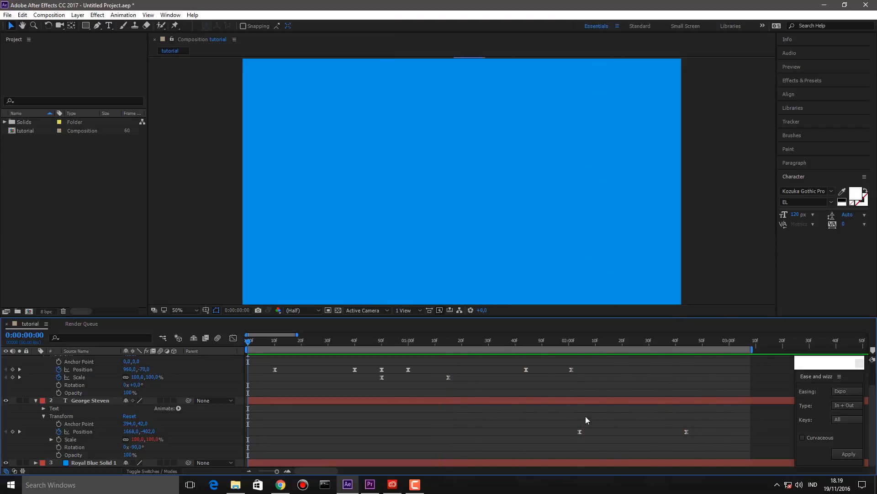
left_click(572, 402)
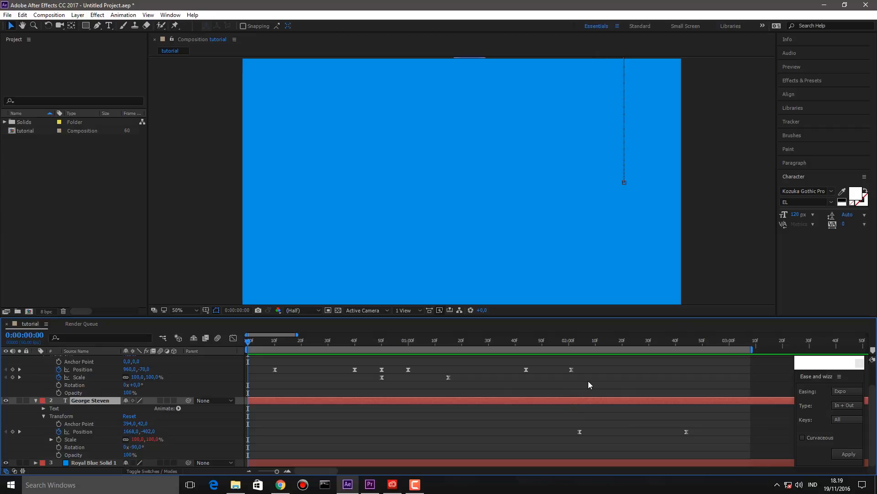
scroll(588, 381, "up", 2)
scroll(594, 389, "down", 2)
left_click(643, 417)
mouse_move(645, 419)
left_mouse_down()
mouse_move(565, 331)
mouse_move(410, 340)
mouse_move(111, 334)
left_mouse_up()
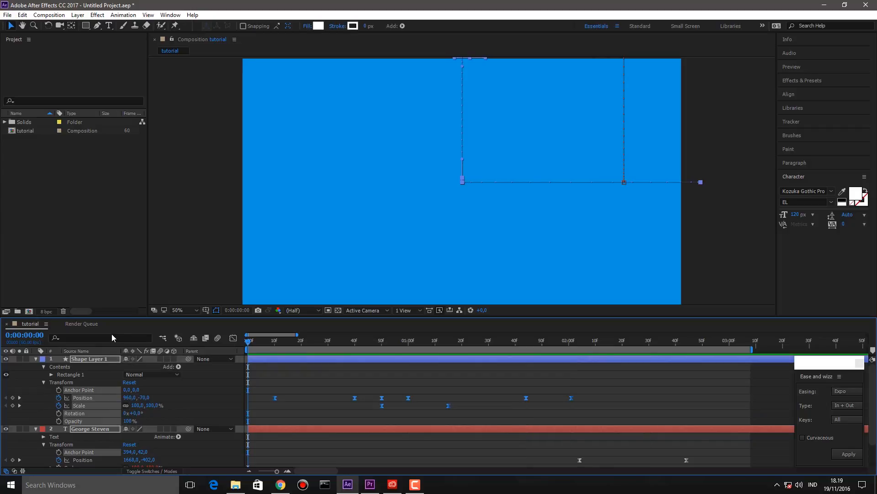
key("Delete")
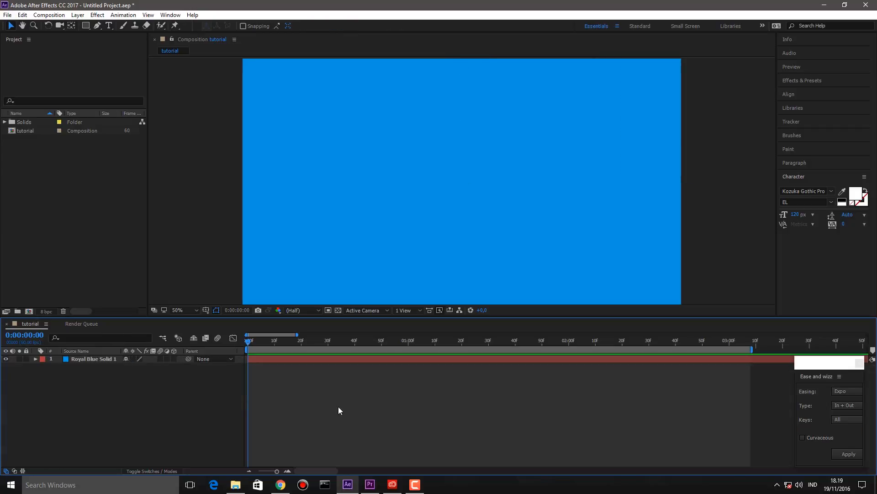
- Create a lowercase 'adobe' text layer and move it left and down in the frame
left_click(109, 26)
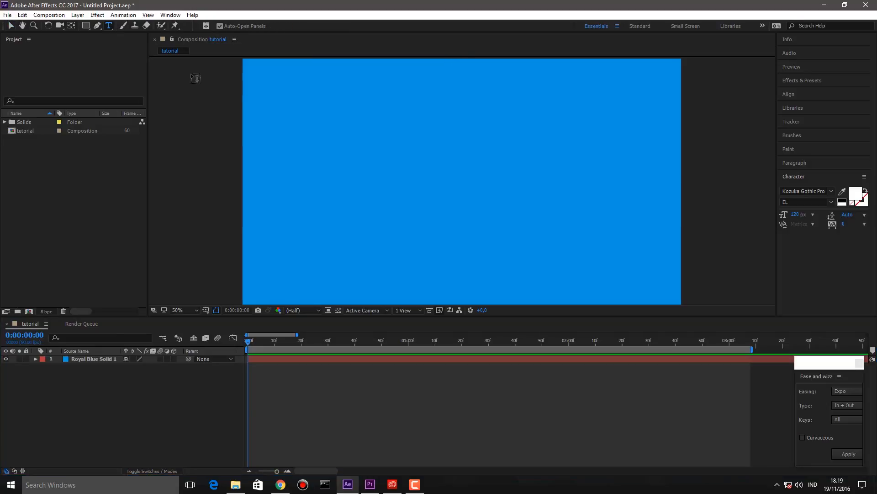
left_click(355, 167)
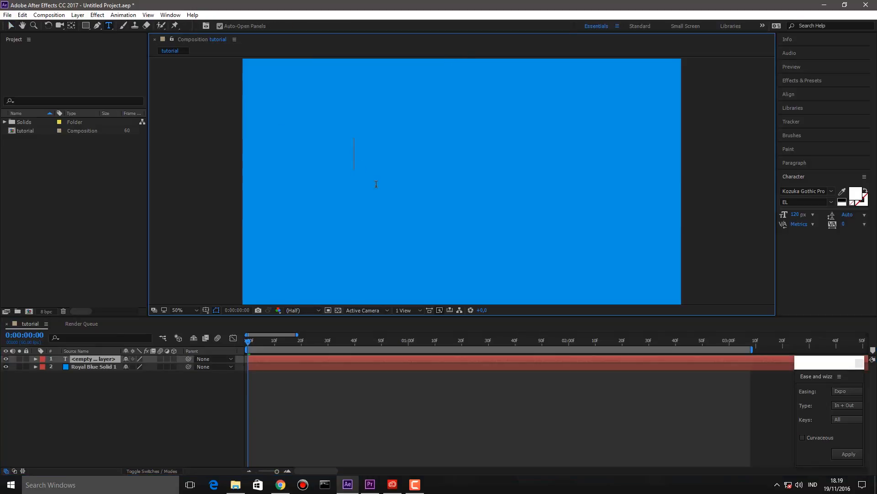
type("ADOBE")
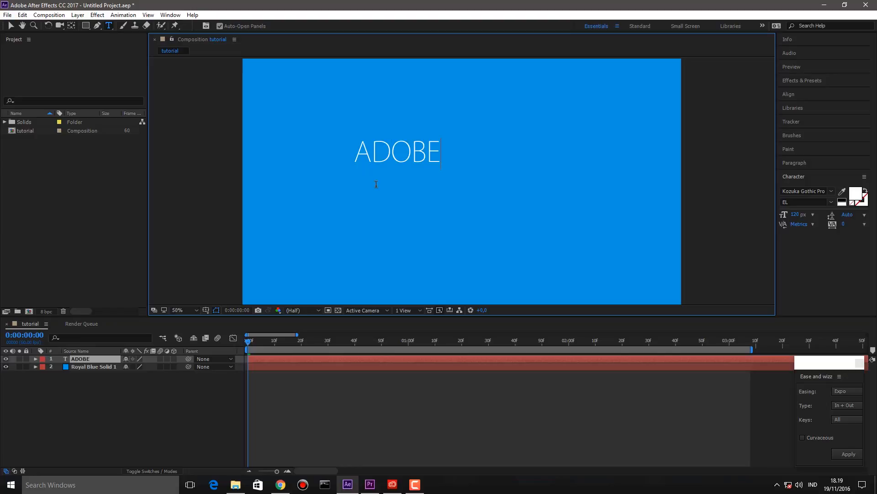
key("ctrl+a")
type("adobe")
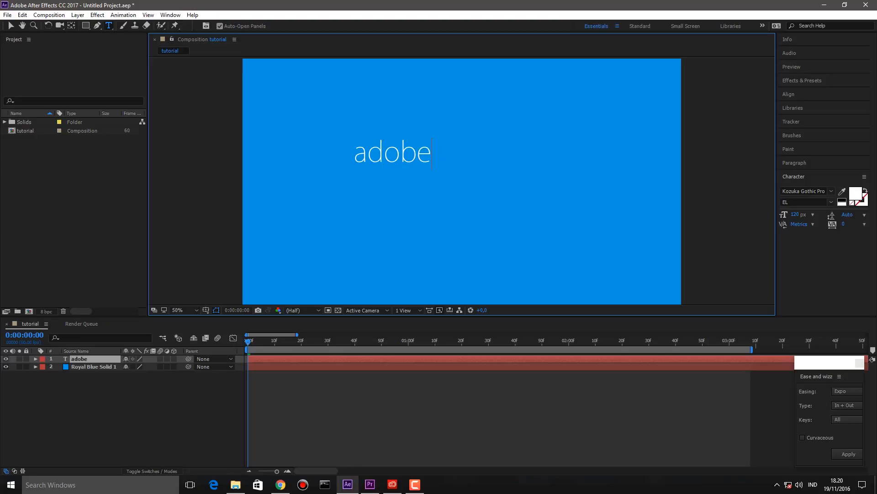
left_click(11, 26)
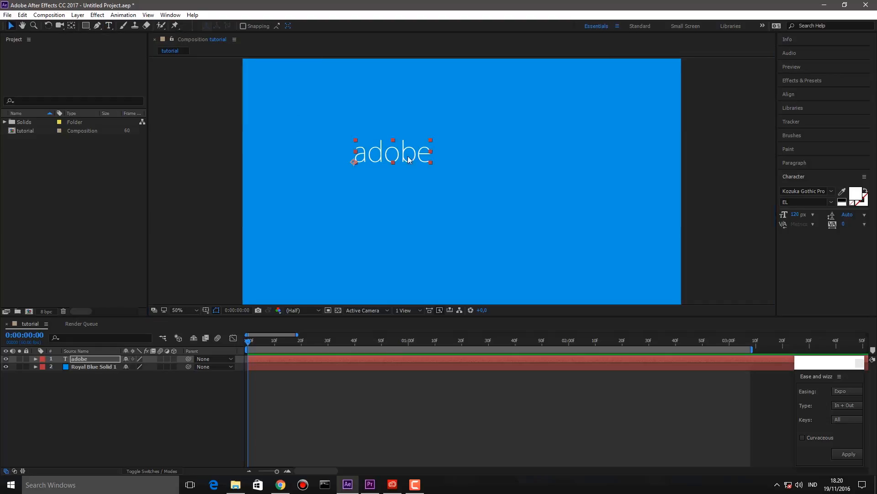
left_click_drag(418, 158, 373, 192)
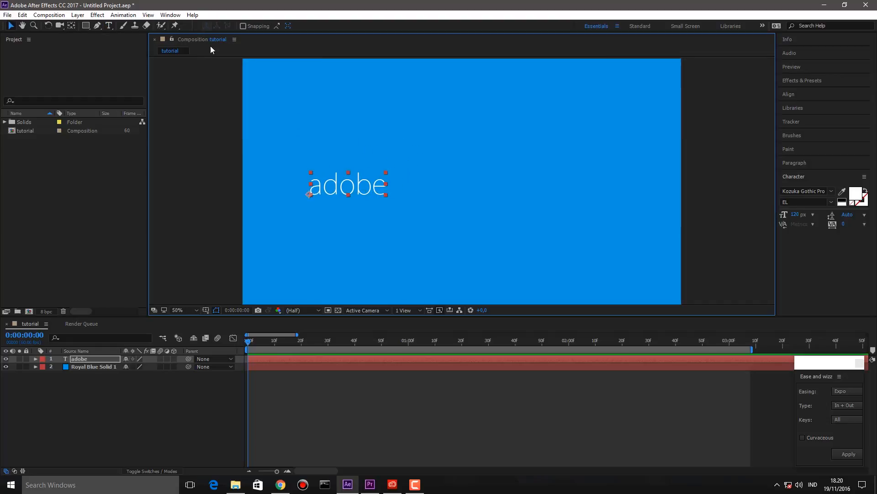
- Centre the text's anchor point on the word 'adobe' and scrub to check
left_click(71, 25)
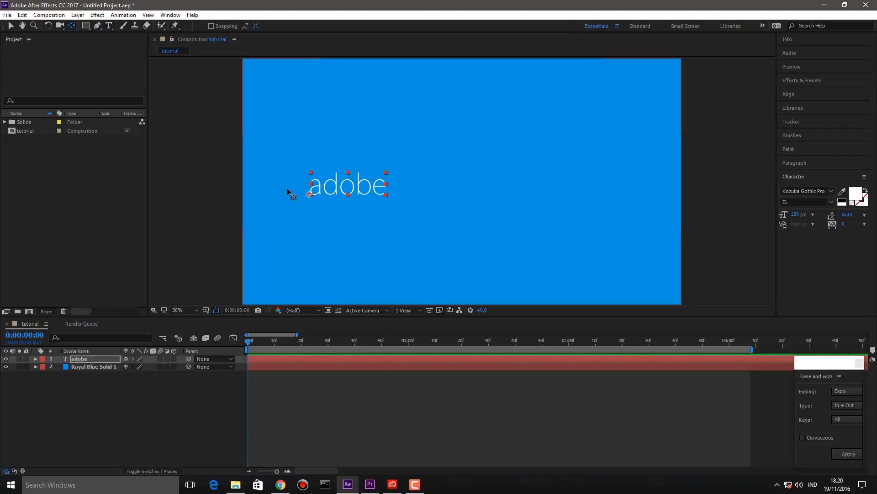
left_click_drag(308, 195, 346, 182)
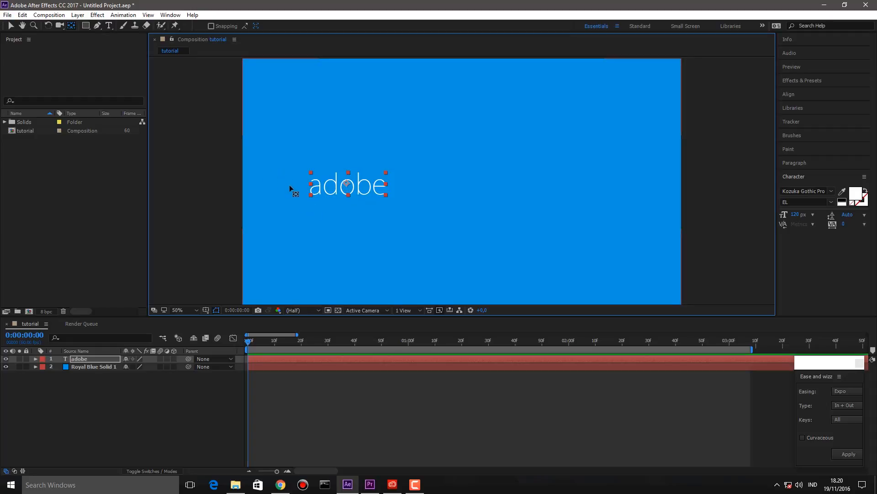
left_click_drag(258, 341, 238, 331)
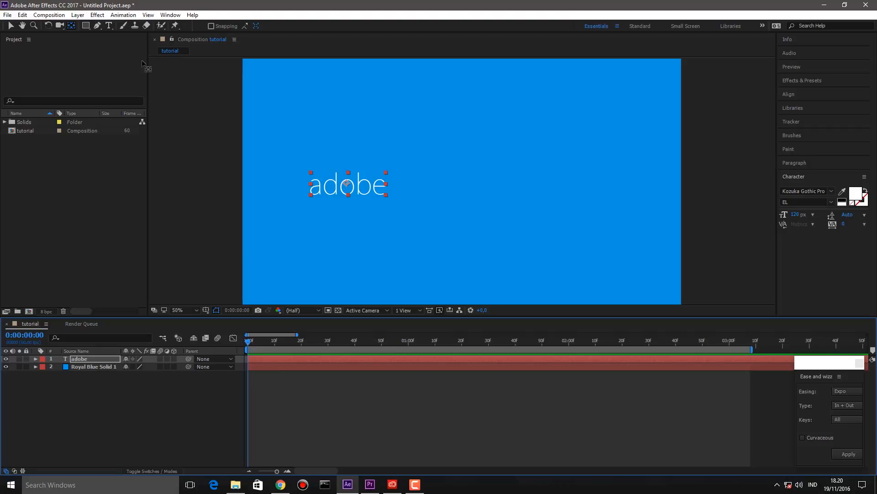
- Draw a rectangle mask over the 'adobe' text and enable Mask Path keyframing
left_click(85, 26)
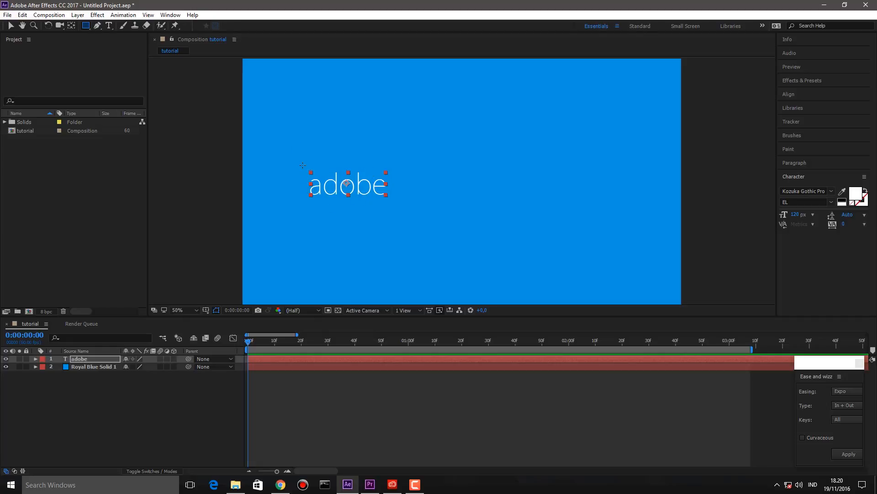
left_click_drag(305, 170, 392, 198)
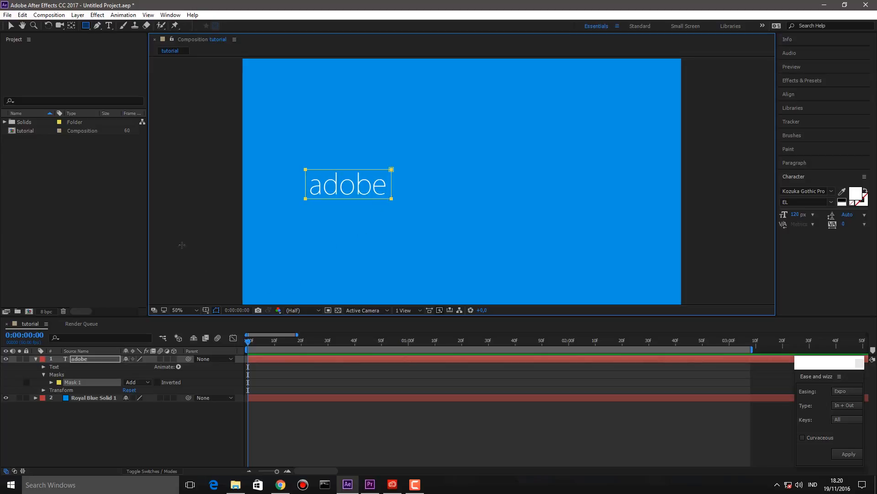
left_click(11, 28)
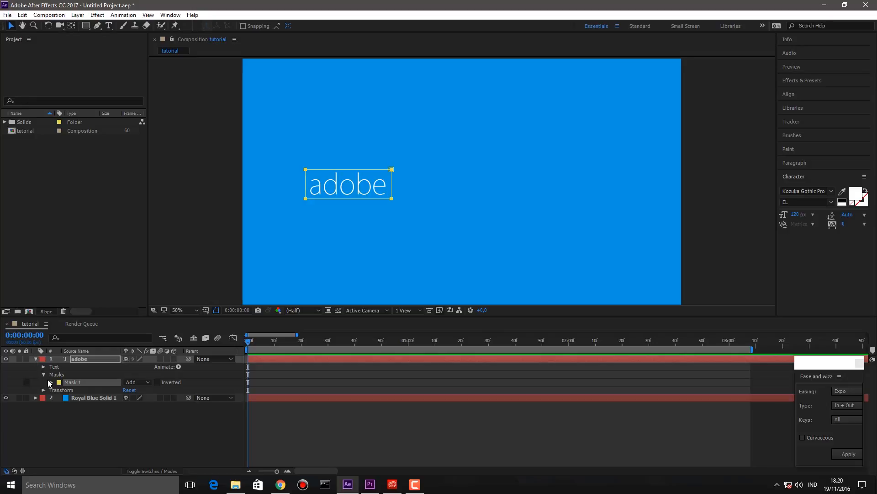
left_click(48, 384)
left_click(51, 382)
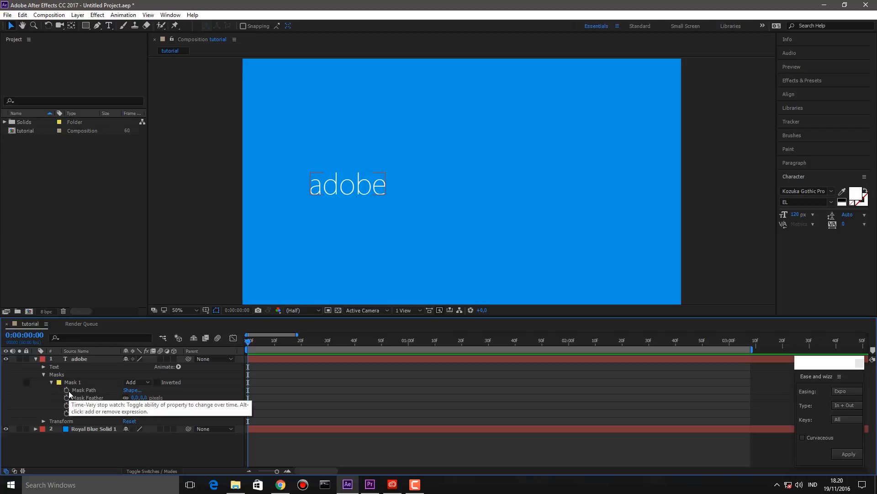
left_click(68, 390)
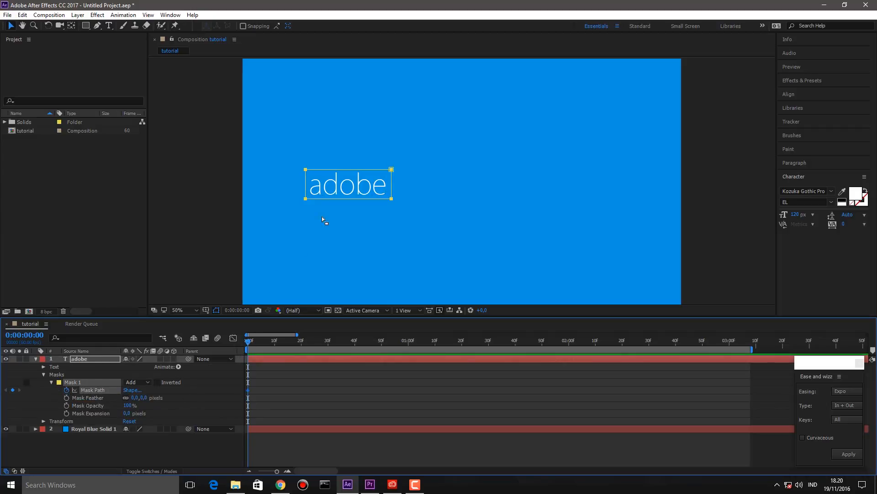
- Move the Mask Path keyframe to about 34f and collapse the mask to a thin left line
left_click_drag(247, 394, 335, 396)
left_click_drag(391, 170, 305, 170)
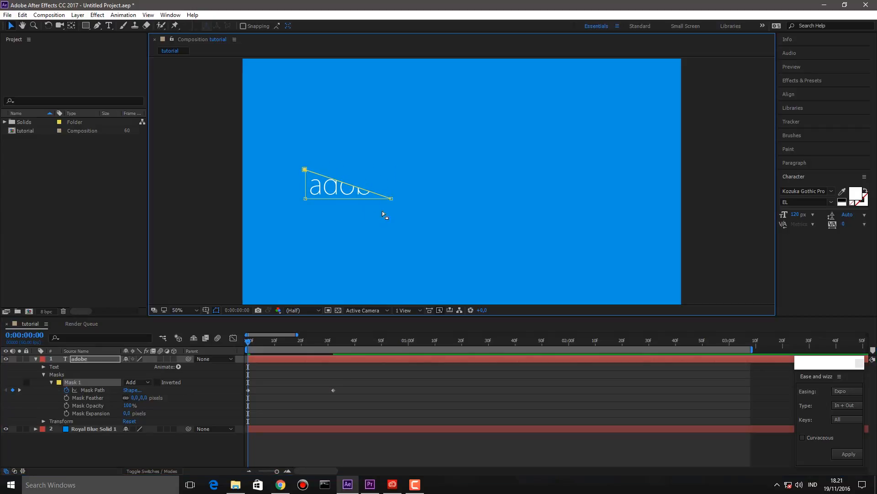
left_click_drag(389, 200, 307, 199)
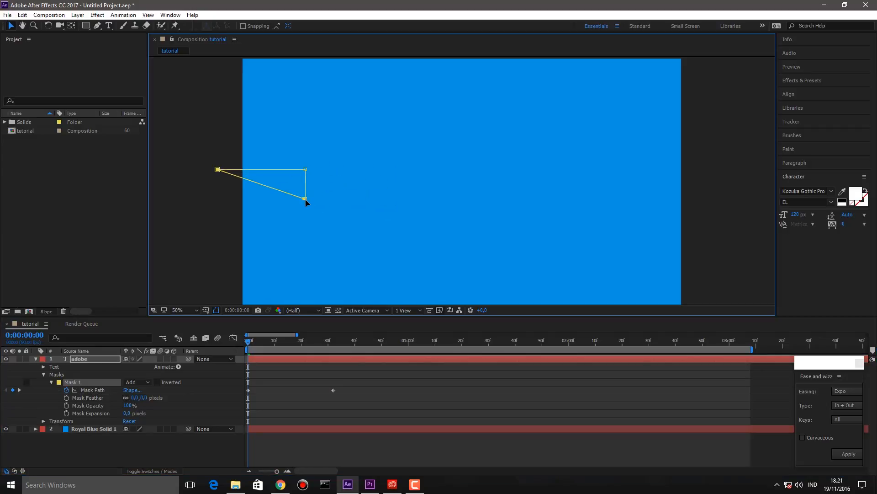
key("ctrl+z")
left_click_drag(394, 199, 311, 200)
left_click(292, 363)
left_click_drag(340, 383, 302, 394)
- Ease both Mask Path keyframes, then apply Ease and Wizz with Expo, In + Out
right_click(303, 393)
mouse_move(347, 385)
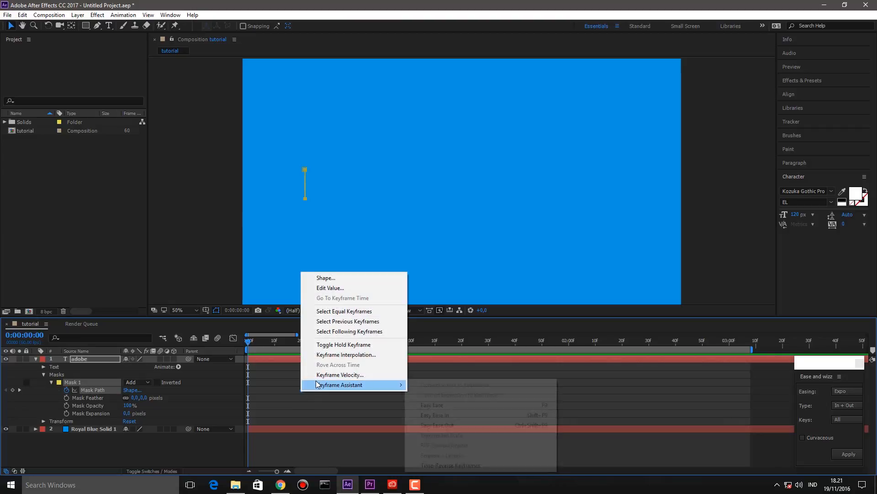
left_click(427, 405)
left_click(420, 390)
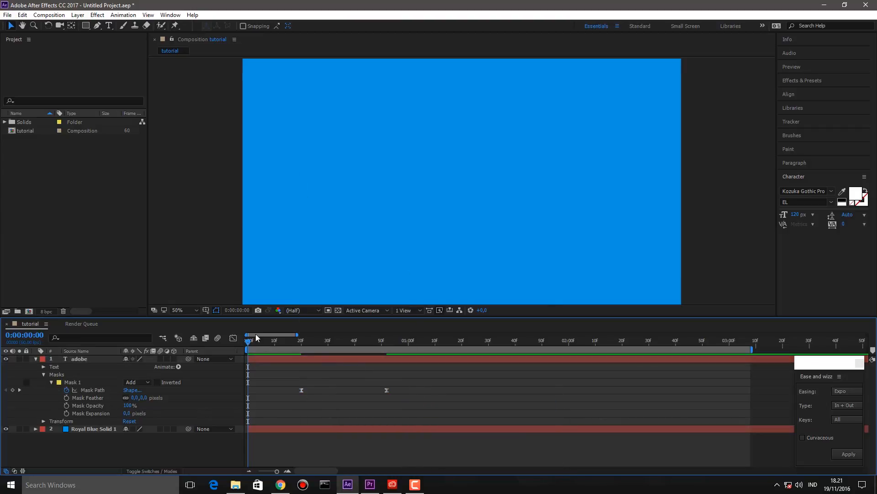
left_click_drag(408, 392, 295, 396)
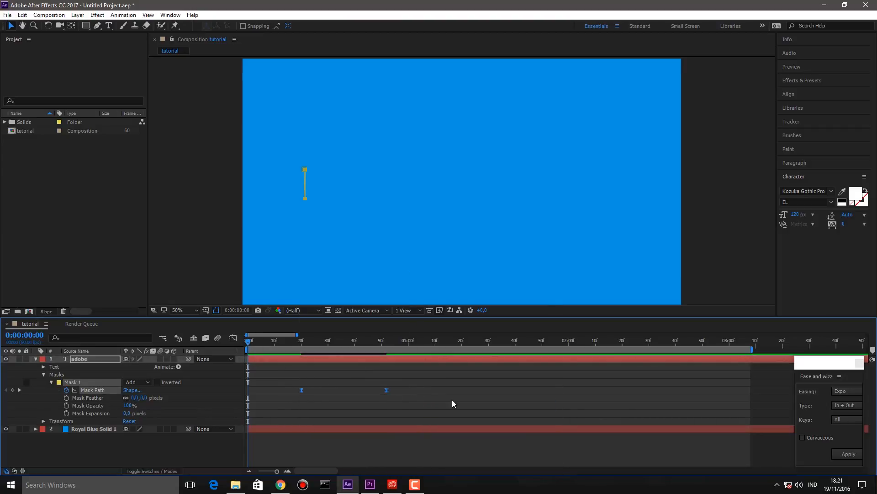
left_click(845, 454)
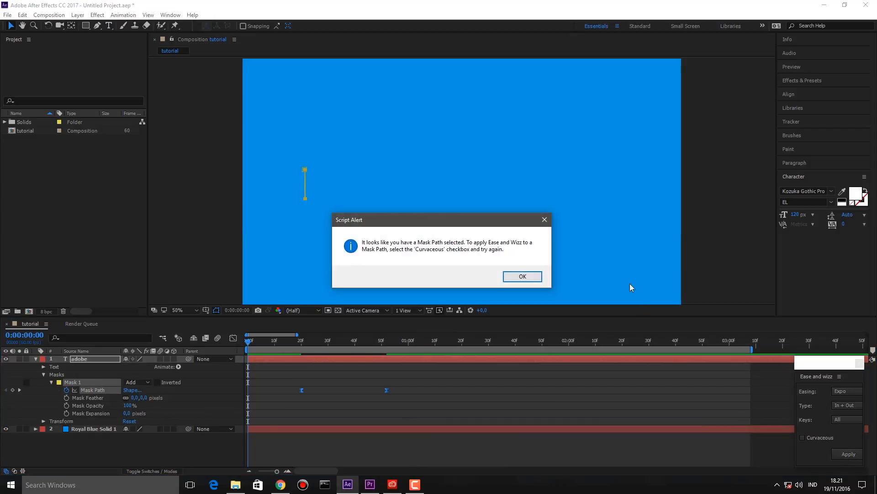
left_click(545, 220)
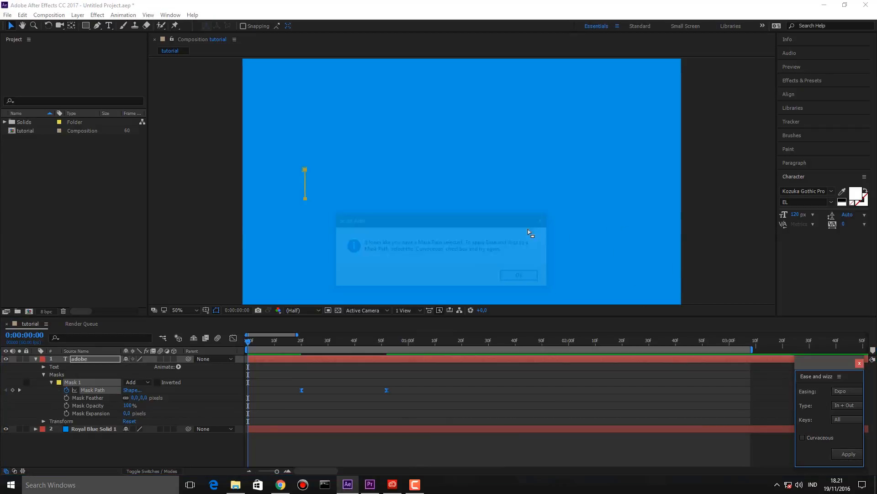
- Preview the text reveal and scrub back to about 0:00:01:03 to inspect it
left_click(346, 364)
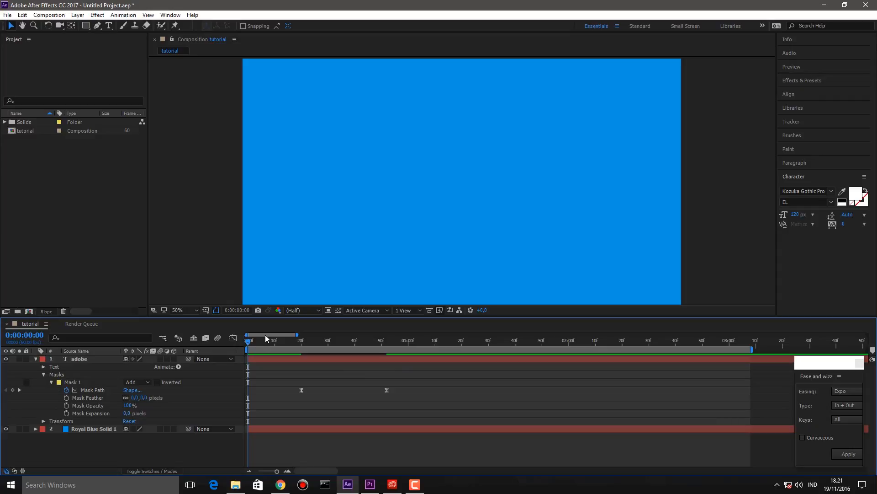
key("space")
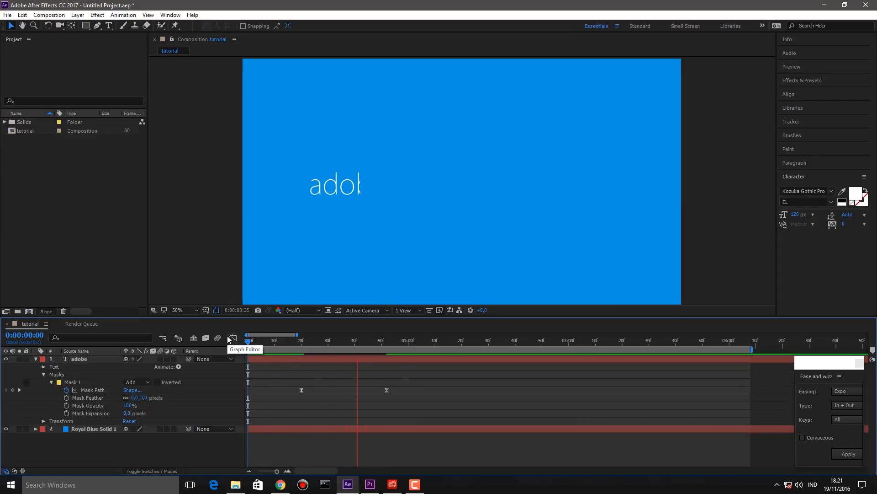
key("space")
left_click_drag(271, 342, 305, 316)
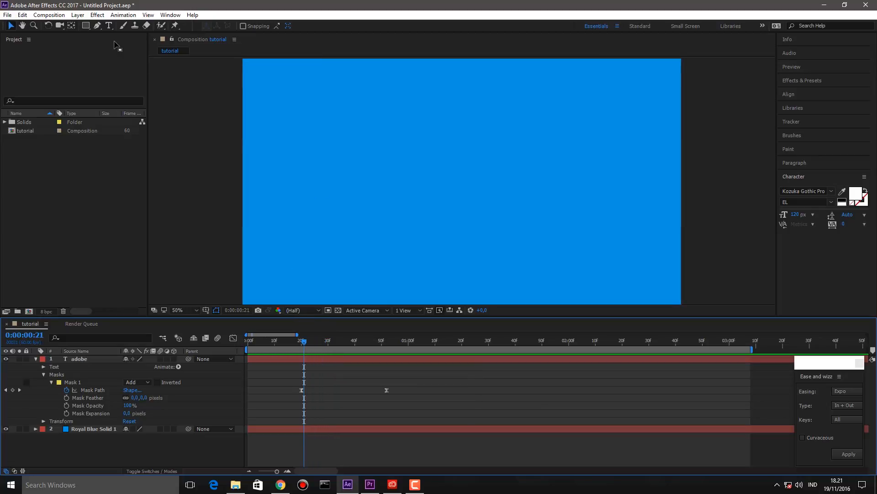
- Draw a thin white vertical bar and place it at the left edge of 'adobe'
left_click(86, 26)
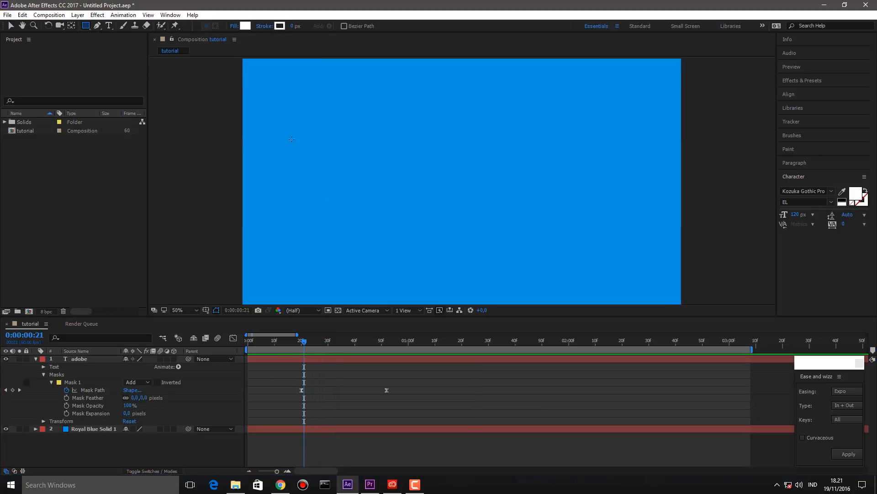
left_click_drag(341, 340, 345, 341)
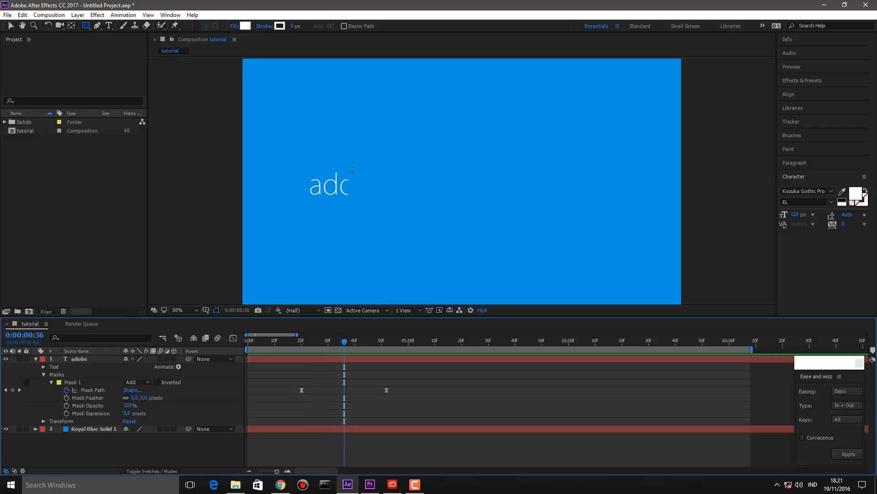
left_click_drag(352, 169, 354, 197)
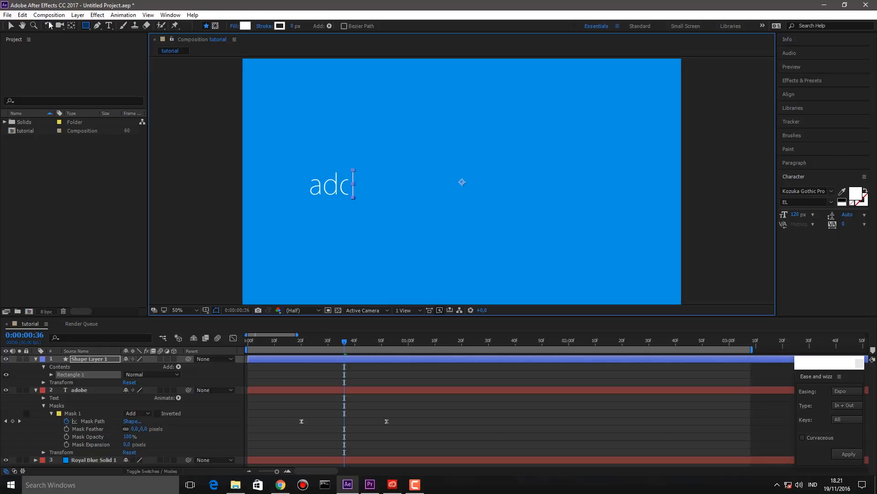
left_click(10, 26)
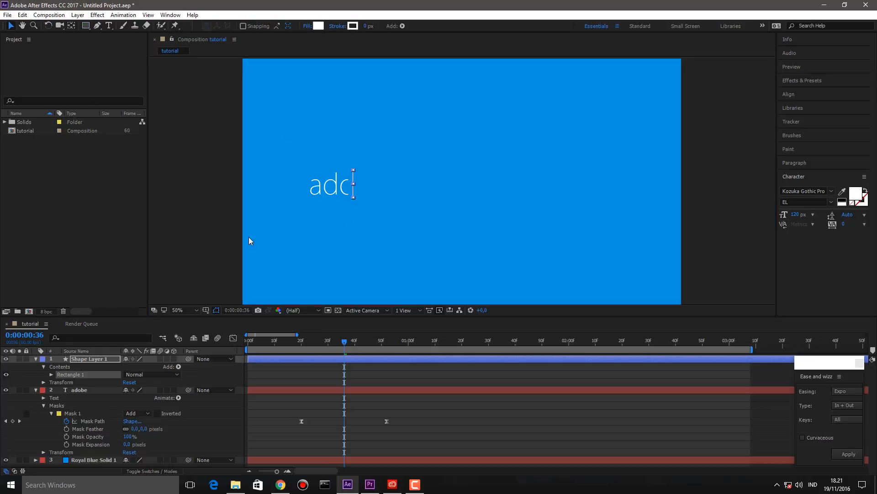
left_click(429, 380)
mouse_move(353, 185)
left_mouse_down()
mouse_move(228, 184)
mouse_move(379, 182)
mouse_move(311, 191)
left_mouse_up()
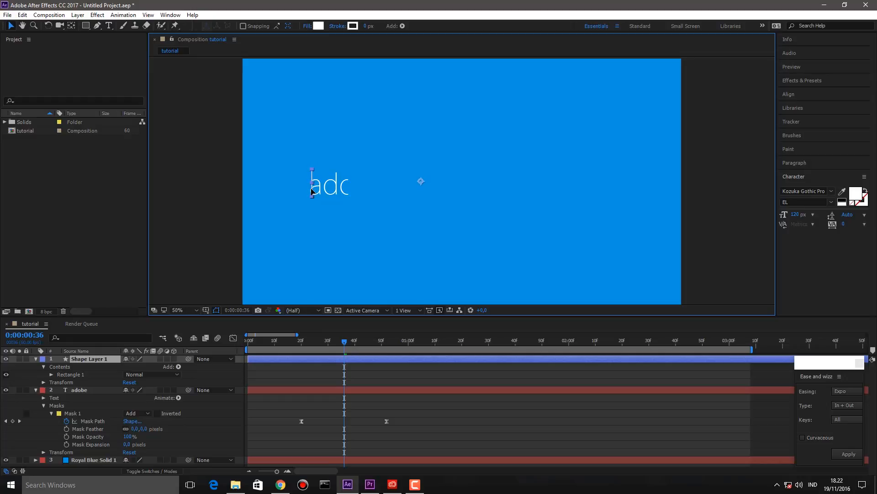
- Select Shape Layer 1 and return the playhead to frame 22, before the text appears
left_click(433, 383)
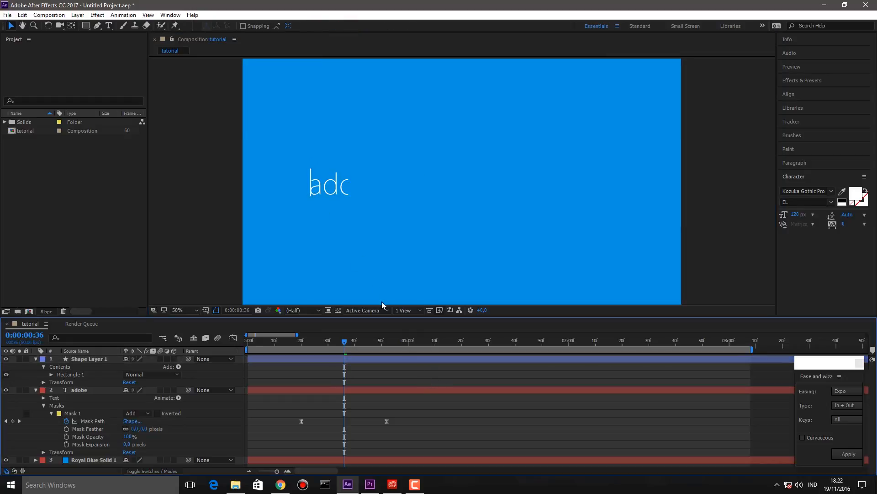
left_click(392, 360)
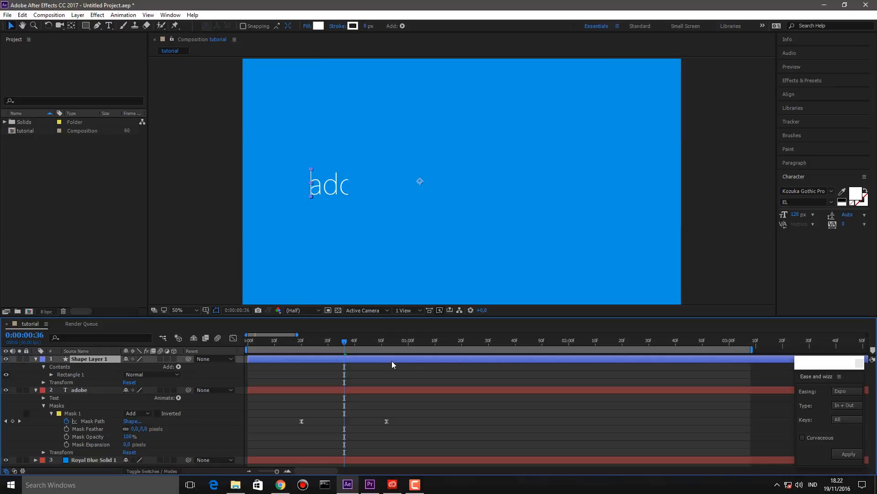
key("Return")
left_click(388, 369)
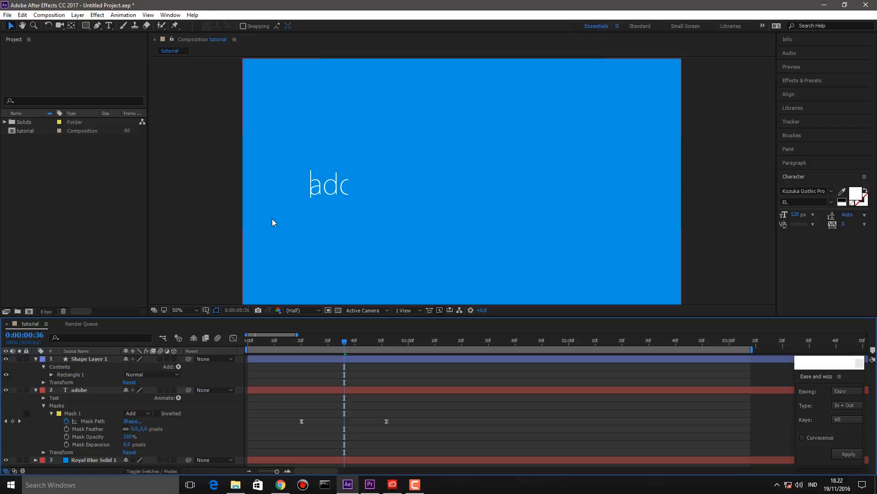
left_click_drag(343, 342, 306, 340)
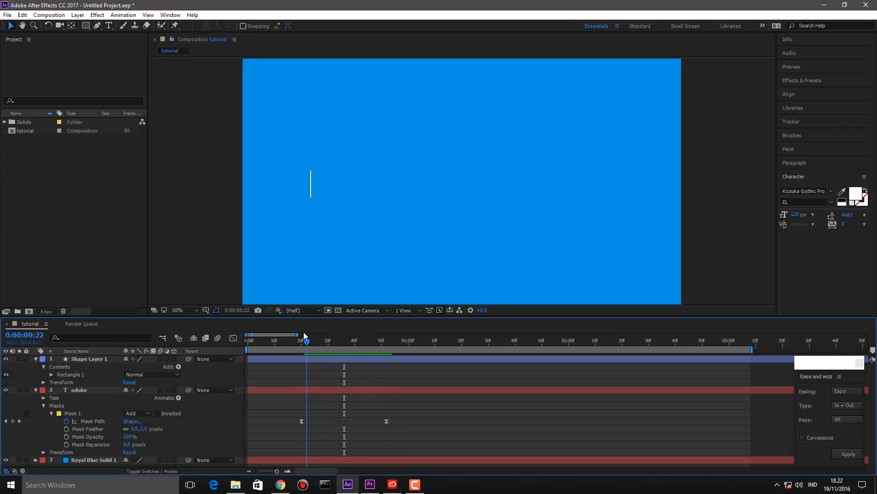
- Keyframe the bar's Position at 22f and slide it right past the text at 53f
left_click(44, 382)
left_click(57, 397)
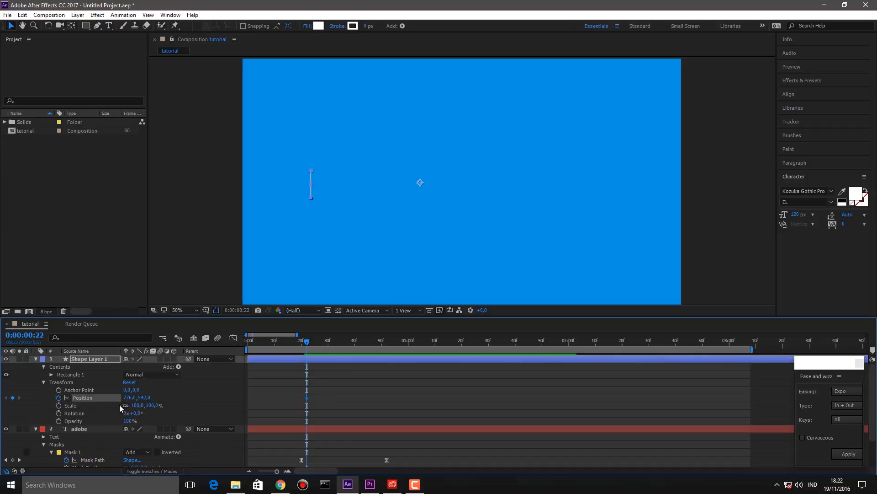
left_click_drag(366, 341, 389, 348)
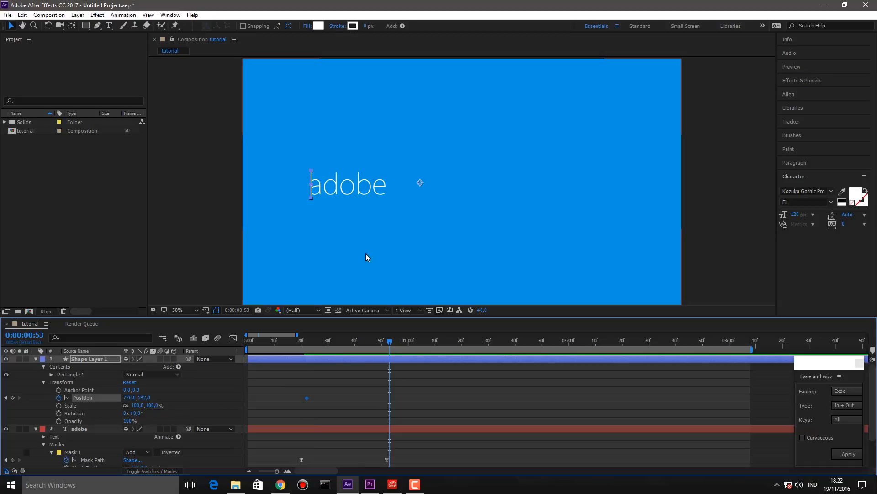
left_click(143, 397)
type("826")
key("Return")
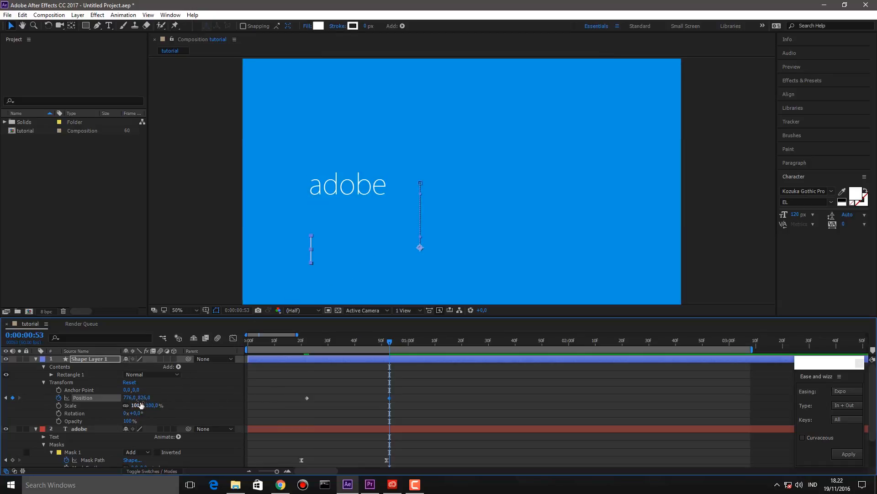
key("ctrl+z")
left_click_drag(128, 395, 298, 417)
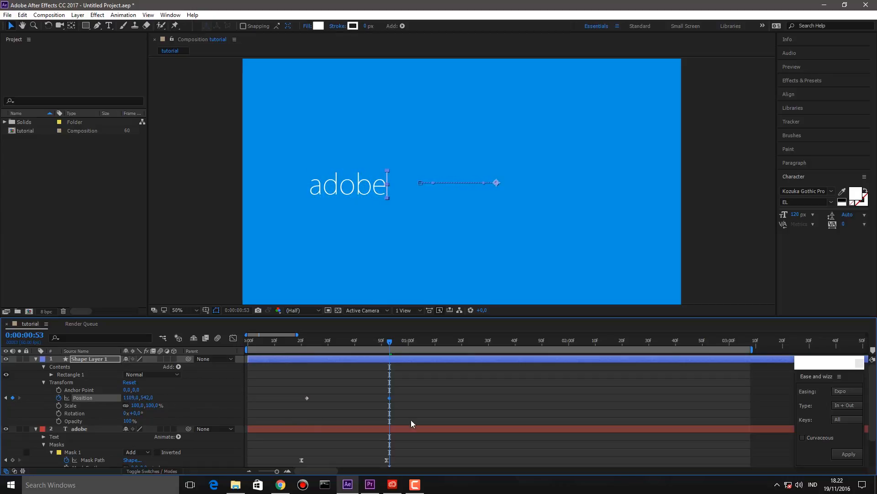
left_click(450, 396)
- Shift the bar's first Position keyframe one frame later and the final mask keyframe slightly earlier
left_click(293, 340)
key("space")
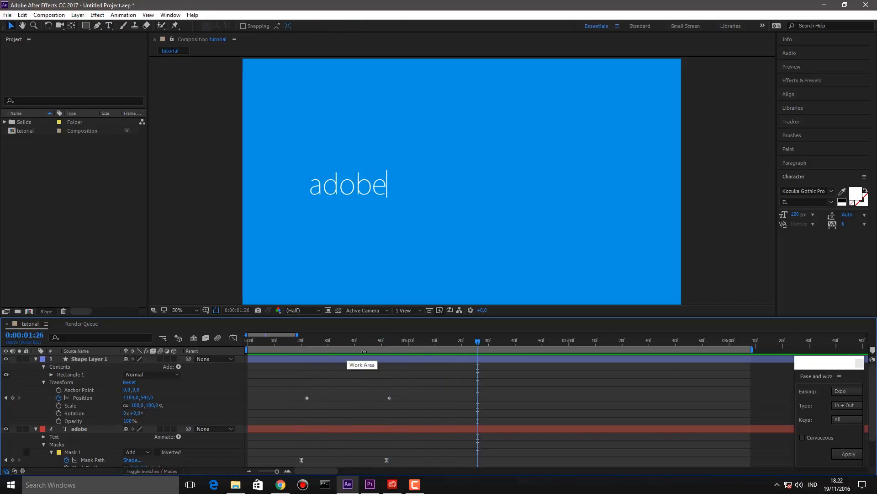
left_click_drag(339, 343, 374, 352)
left_click_drag(382, 349, 305, 346)
left_click_drag(307, 397, 313, 402)
key("space")
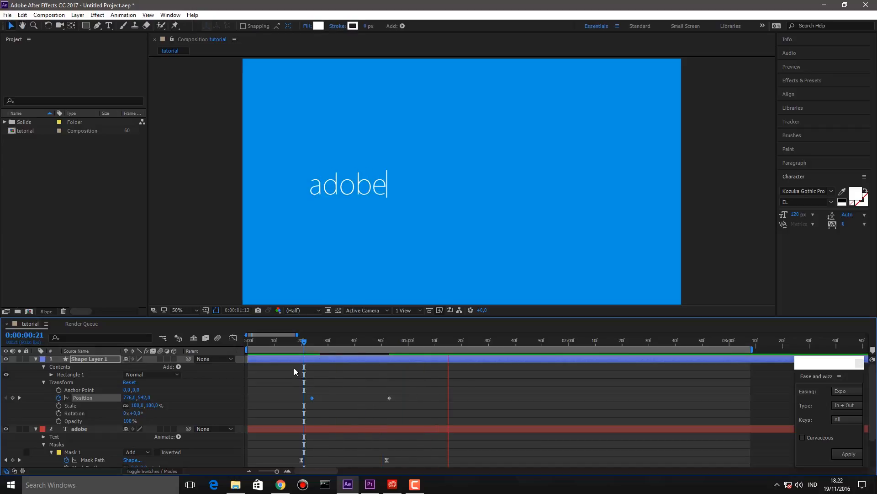
left_click(331, 342)
left_click_drag(331, 342, 365, 349)
left_click_drag(387, 460, 381, 459)
left_click(345, 406)
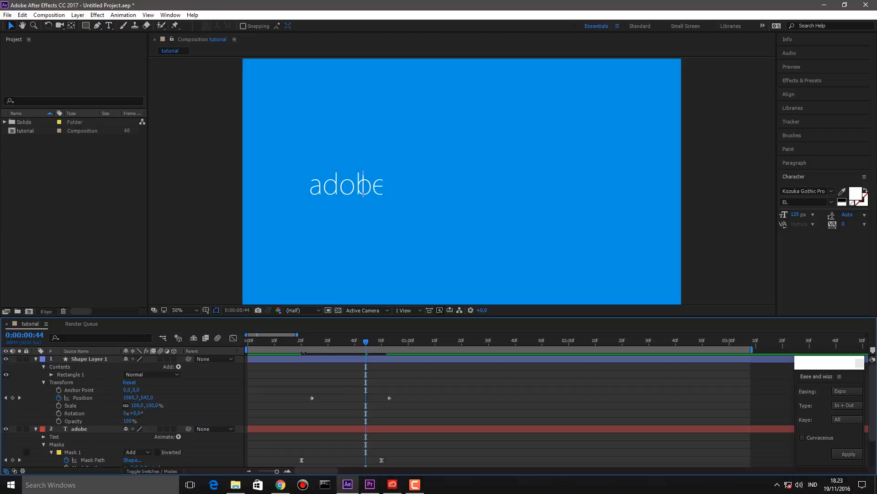
- Align the bar with the reveal edge at frames 33 and 42, moving the last keyframe to frame 46
left_click(299, 342)
key("space")
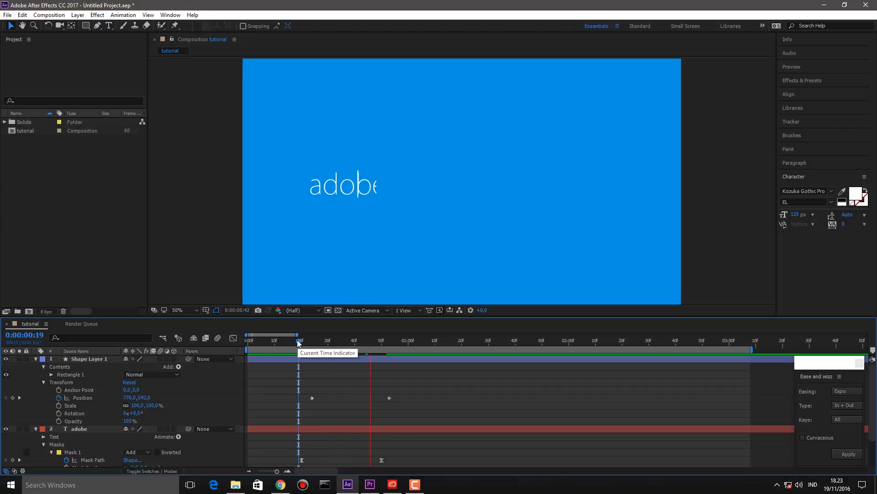
left_click_drag(320, 342, 342, 350)
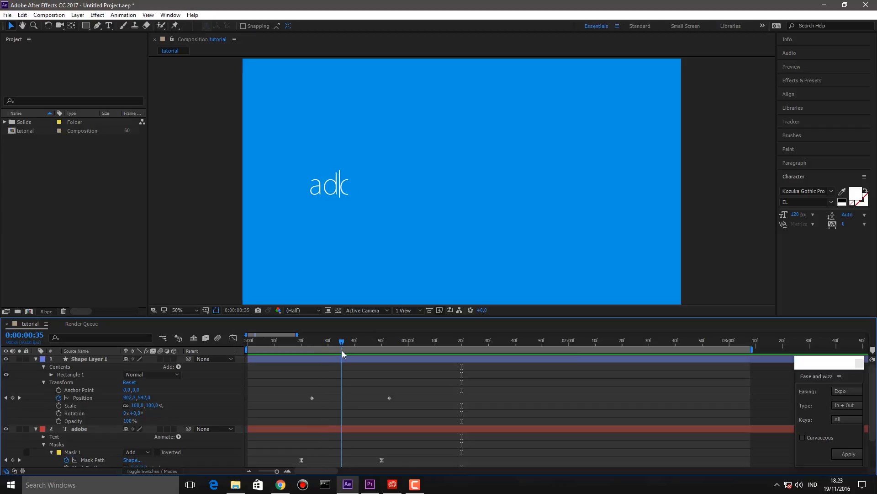
left_click_drag(338, 342, 336, 343)
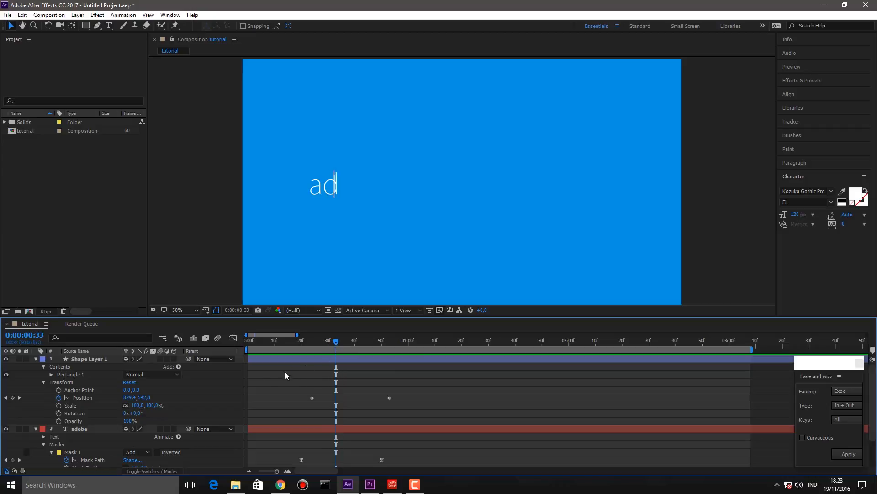
mouse_move(135, 400)
left_mouse_down()
mouse_move(128, 399)
mouse_move(136, 398)
left_mouse_up()
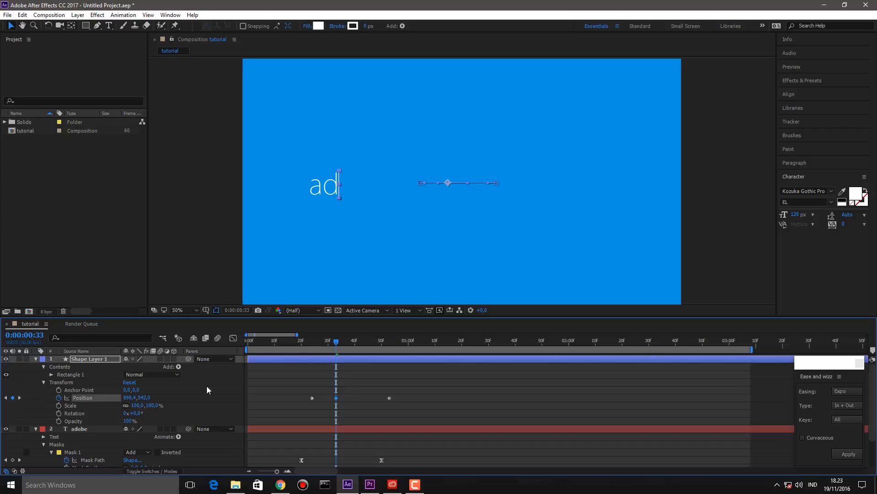
left_click_drag(334, 340, 345, 345)
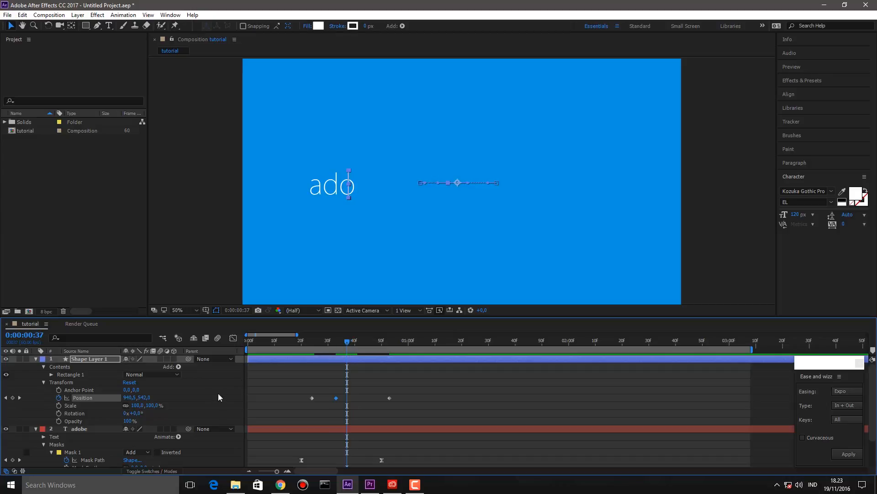
left_click_drag(124, 397, 142, 397)
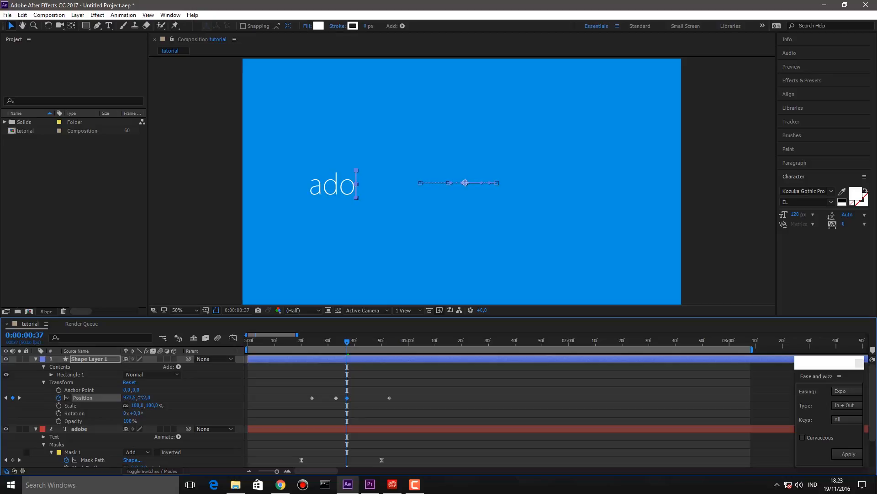
left_click_drag(348, 341, 361, 347)
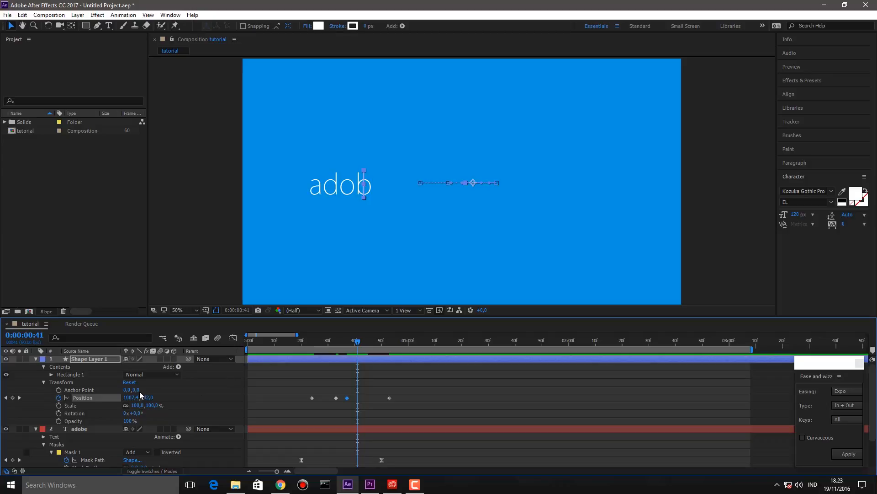
left_click_drag(130, 398, 145, 397)
left_click_drag(355, 336, 370, 350)
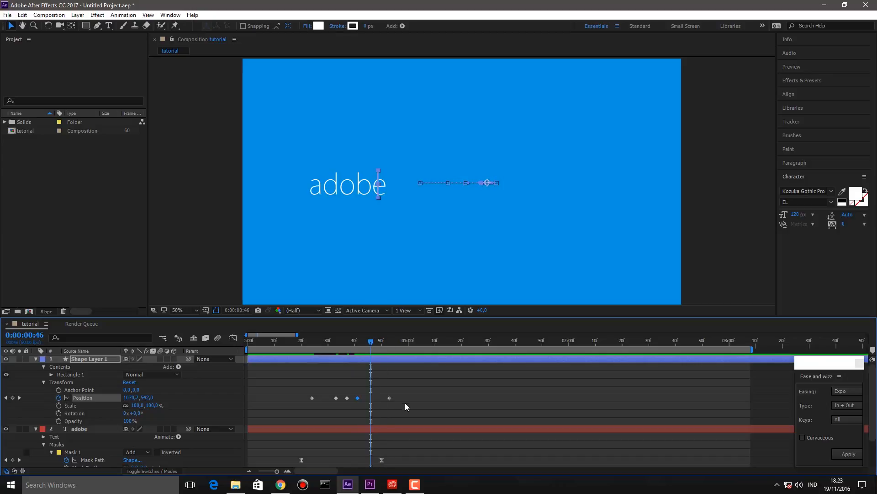
left_click_drag(389, 398, 311, 396)
- Apply Easy Ease to all the cursor bar's Position keyframes and preview from the start
right_click(314, 398)
mouse_move(356, 391)
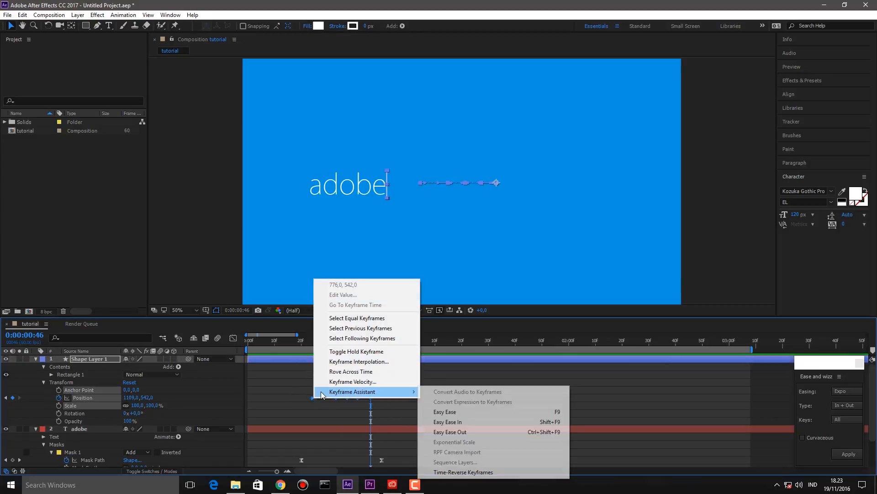
left_click(457, 413)
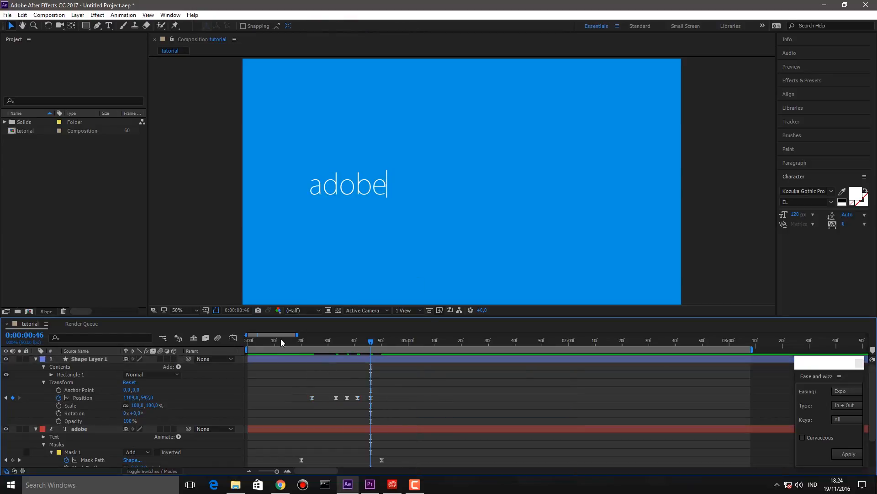
left_click(262, 341)
key("space")
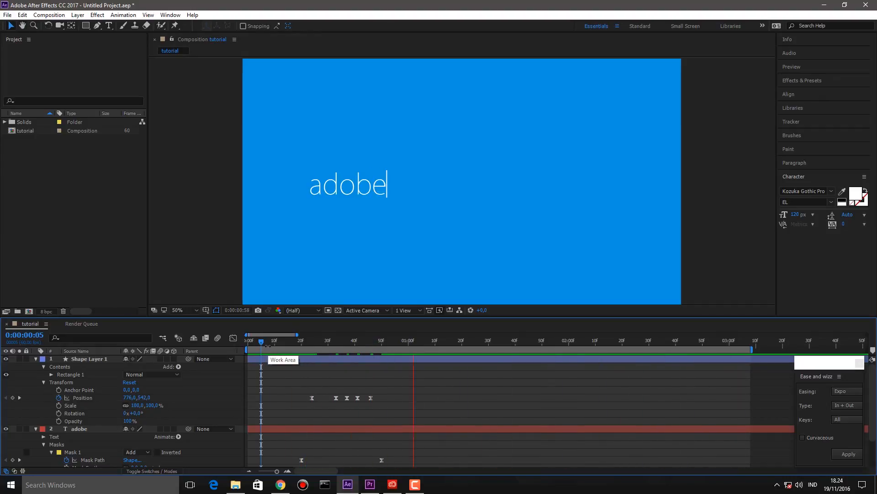
key("space")
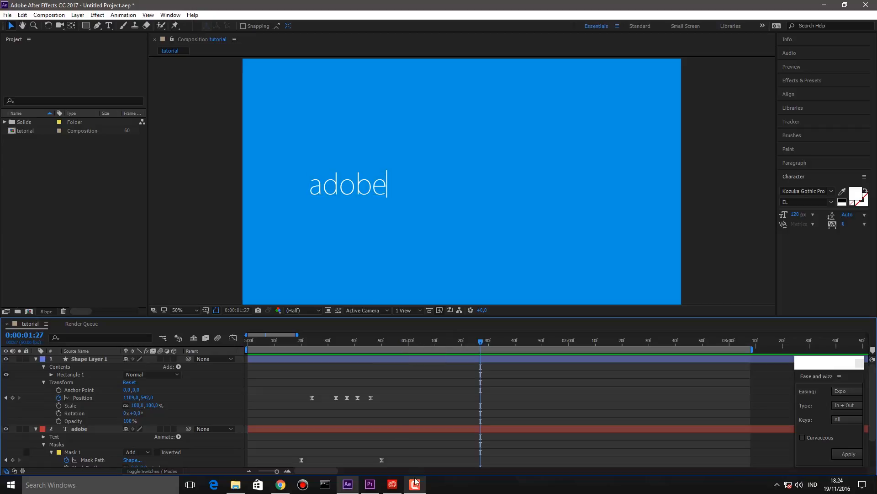
left_click(370, 484)
left_click(396, 367)
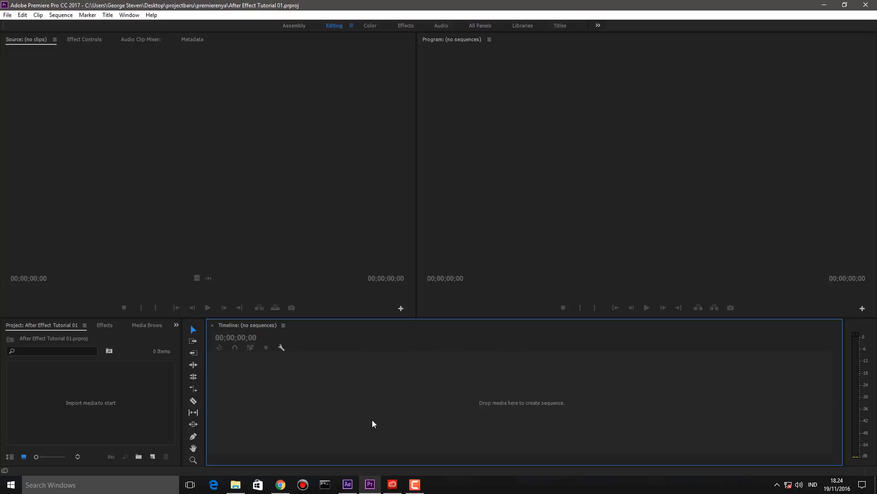
left_click(347, 484)
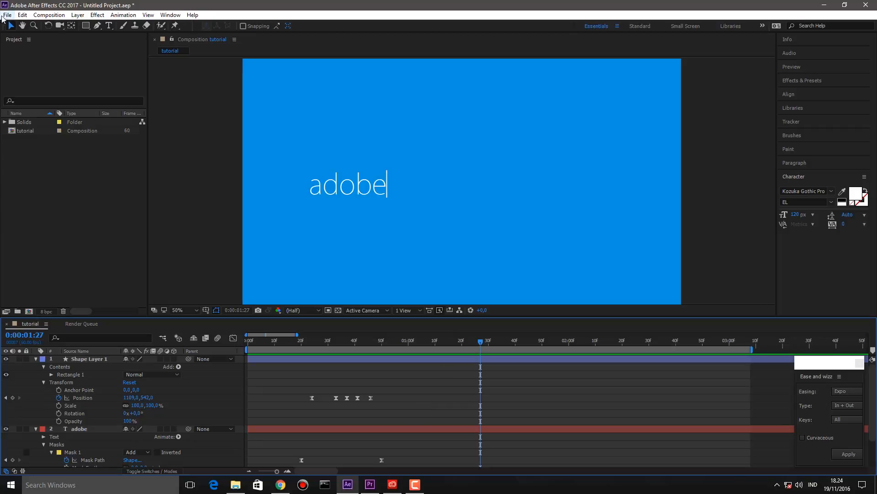
- Inspect Shape Layer 1's motion path and scrub the reveal back to frame 46
left_click(88, 236)
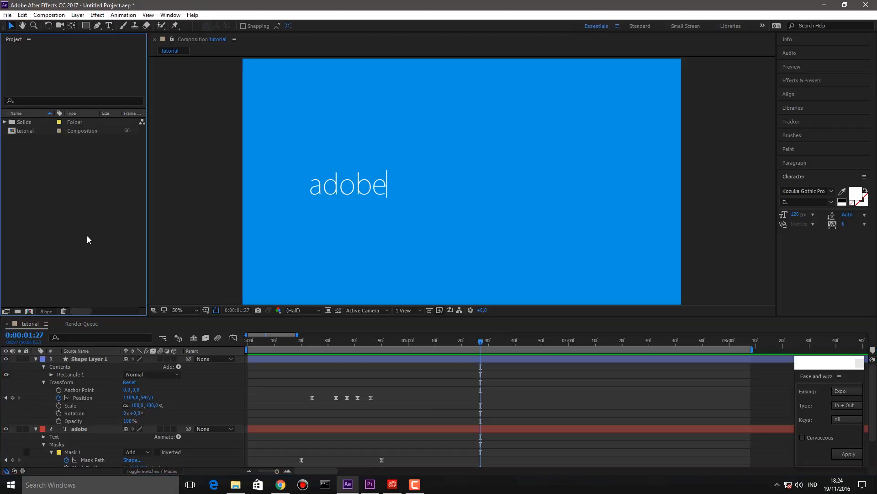
left_click(17, 133)
left_click(82, 194)
left_click(438, 361)
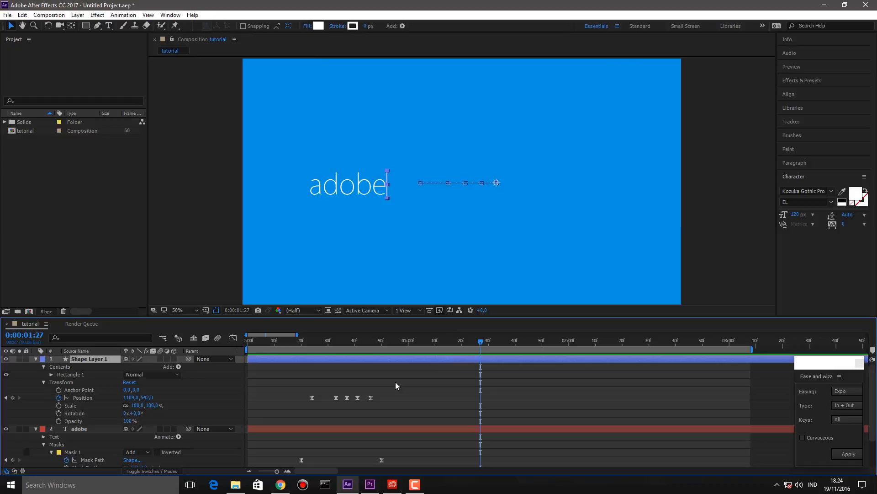
left_click(393, 382)
mouse_move(370, 342)
left_mouse_down()
mouse_move(344, 346)
mouse_move(371, 347)
left_mouse_up()
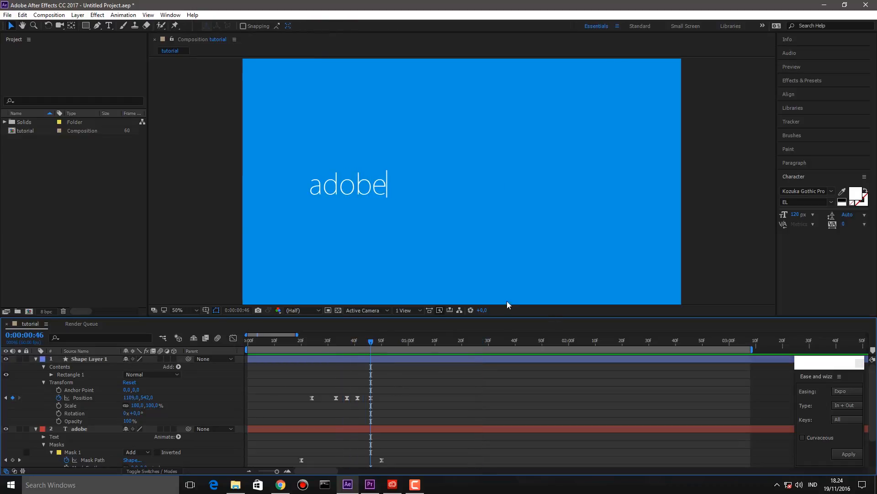
- Add the tutorial composition to the Render Queue from the File > Export menu
left_click(8, 15)
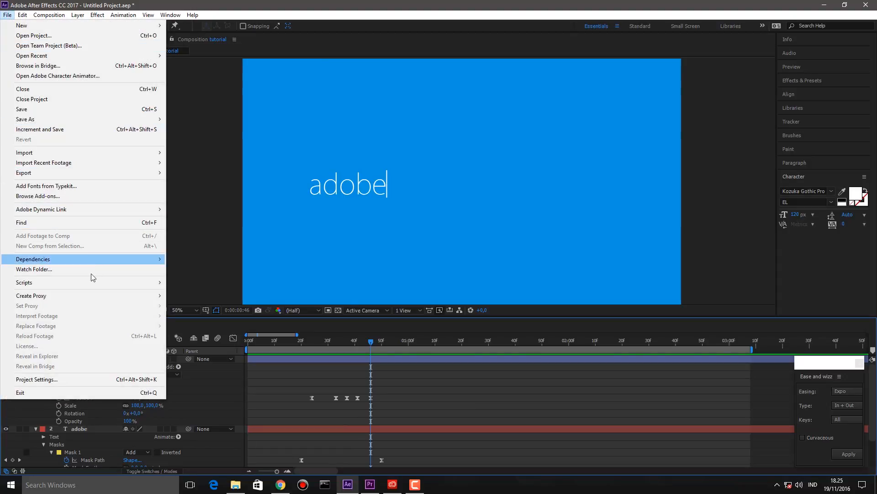
mouse_move(105, 172)
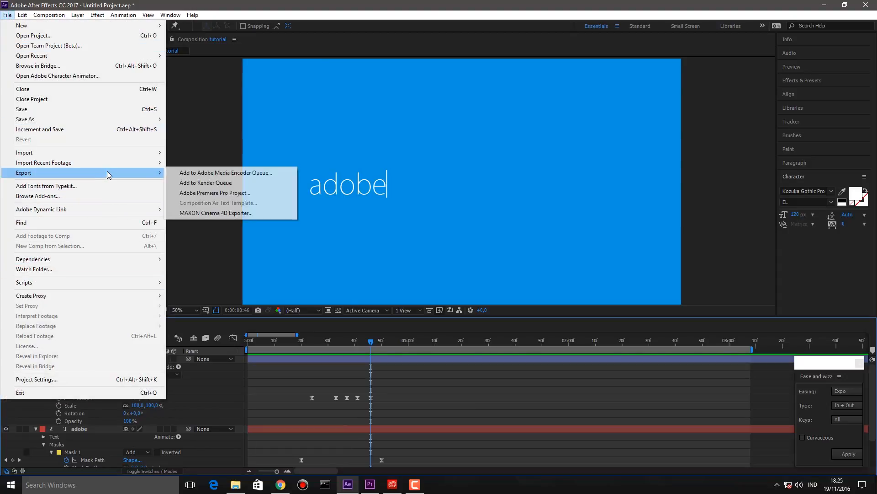
left_click(218, 183)
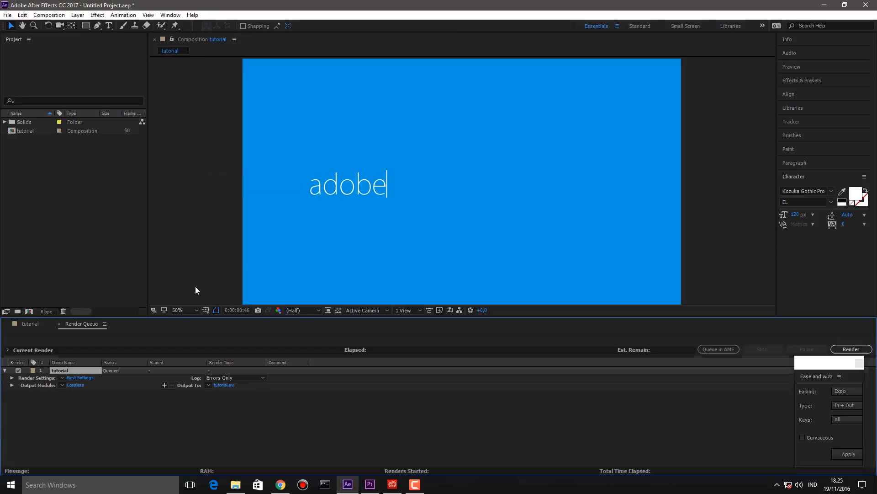
- In Best Settings, try 30 fps, then keep the composition's own 60 fps frame rate
left_click(86, 377)
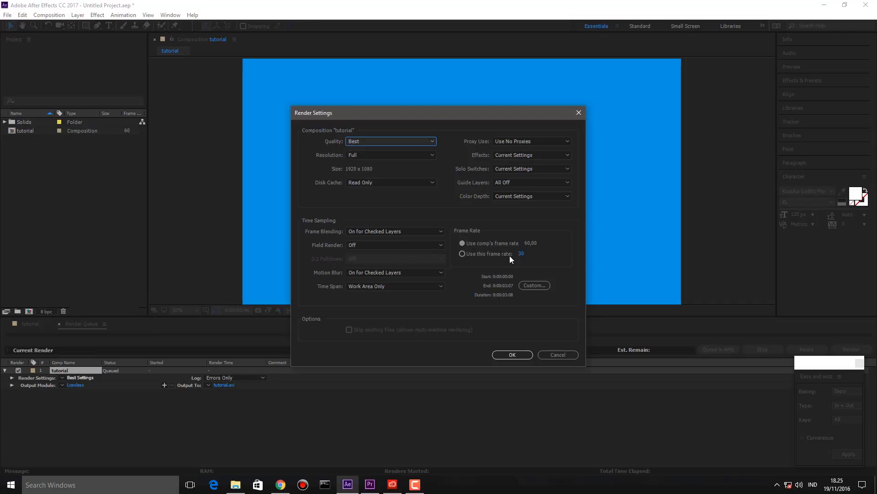
left_click(498, 255)
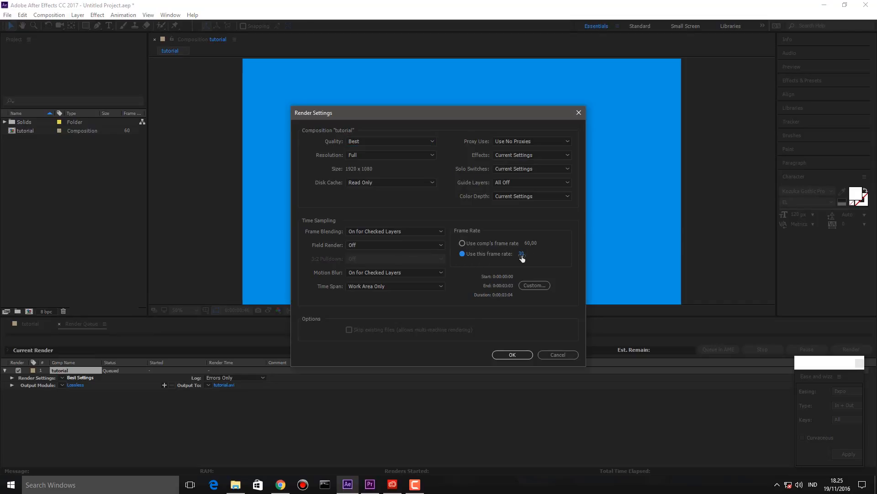
left_click(509, 244)
left_click(506, 353)
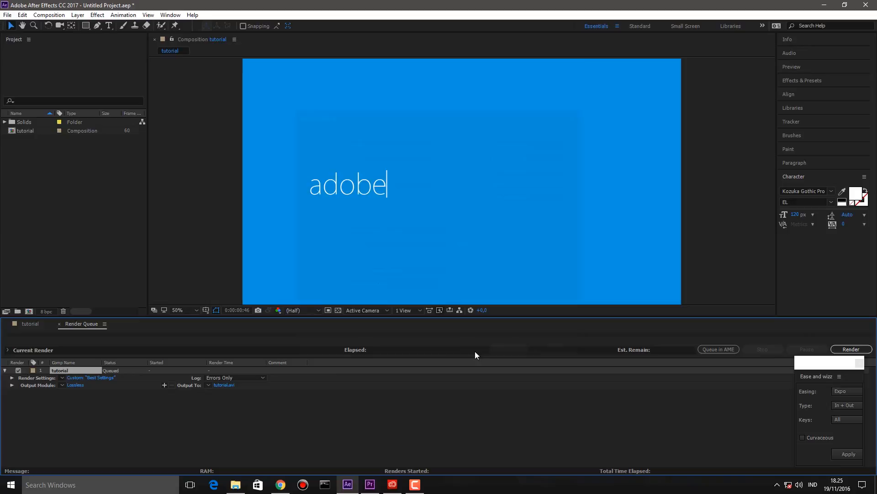
- Set the output file to testing.avi in This PC > Videos and start rendering
left_click(230, 387)
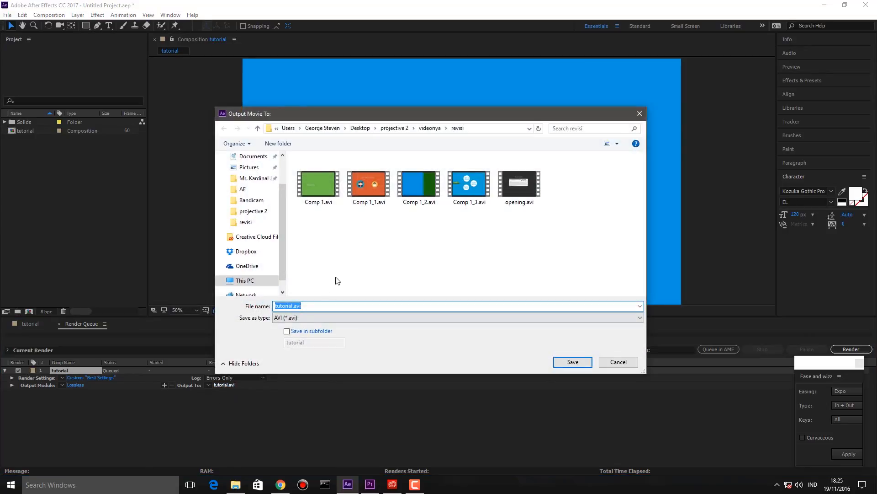
scroll(259, 215, "up", 2)
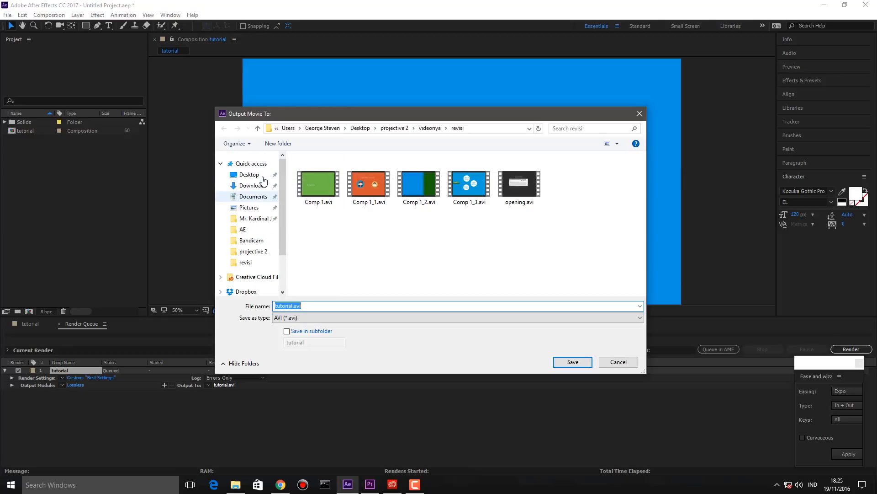
scroll(259, 215, "down", 2)
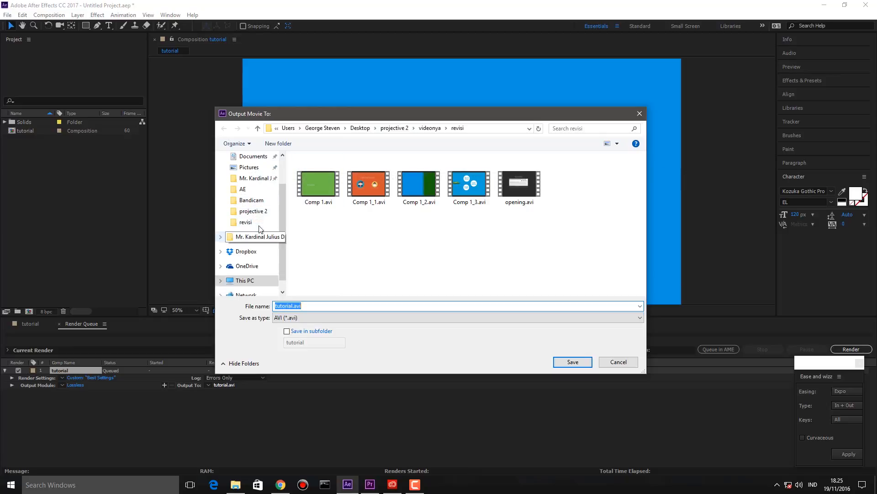
left_click(249, 283)
double_click(591, 201)
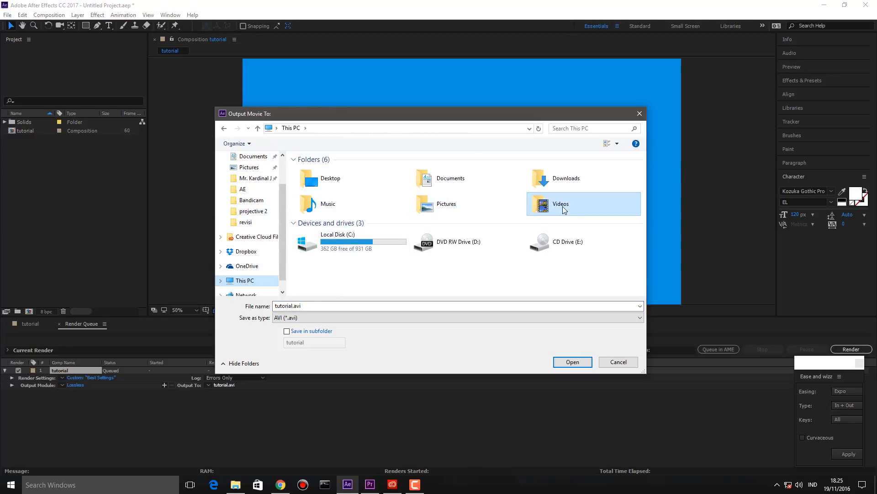
left_click(381, 303)
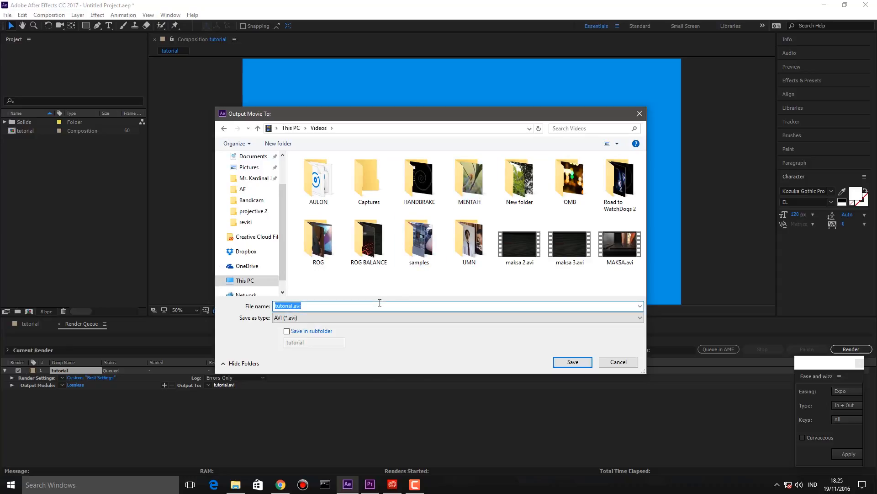
type("tes")
key("ctrl+a")
type("testing")
left_click(573, 362)
left_click_drag(824, 363, 769, 401)
left_click(845, 352)
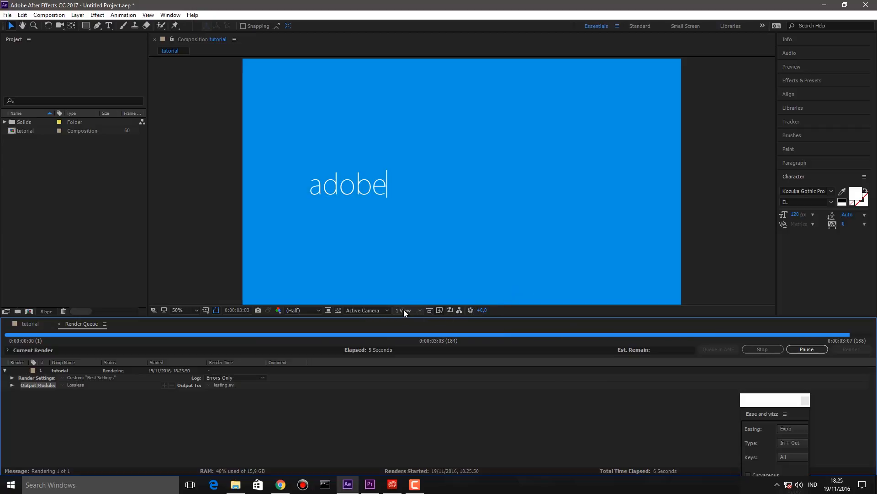
- Locate testing.avi in This PC > Videos and drag it onto Premiere Pro
left_click(35, 325)
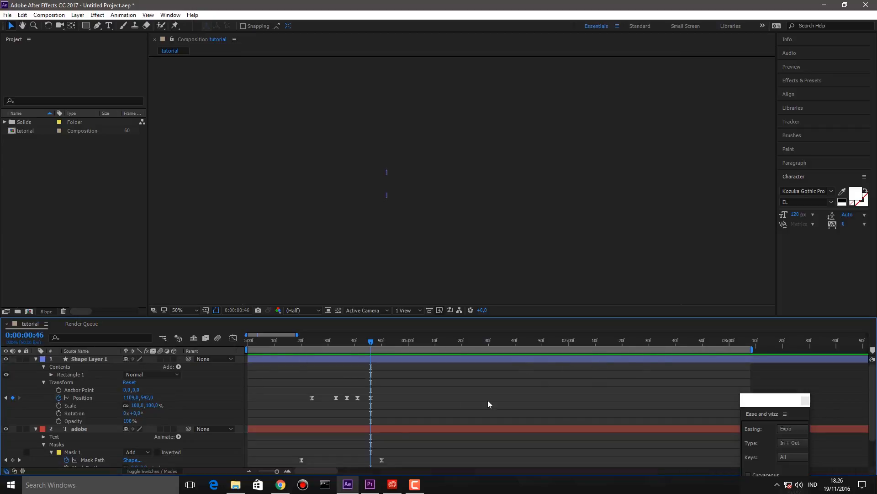
left_click(235, 484)
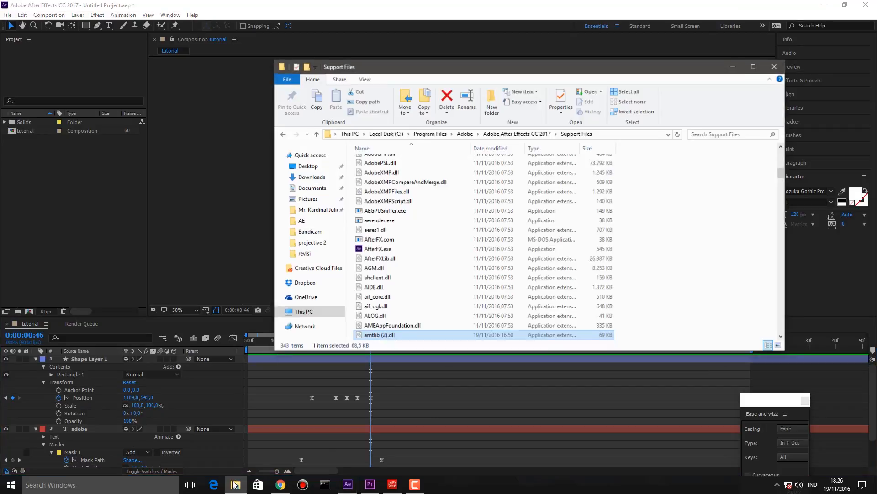
left_click(302, 312)
double_click(598, 197)
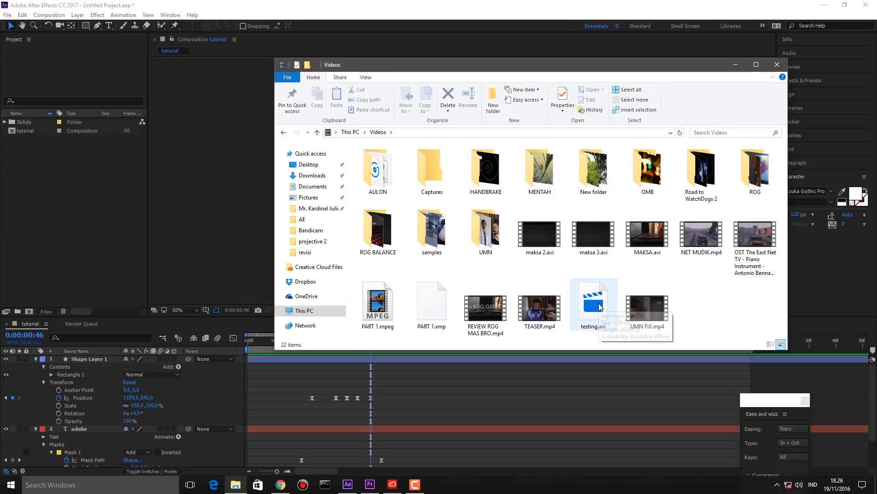
left_click(598, 305)
left_click_drag(593, 307, 72, 403)
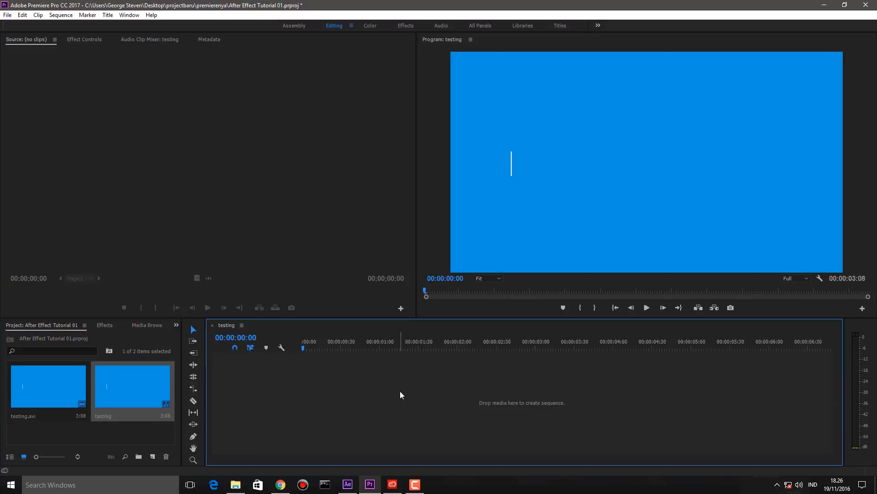
- Scrub through the testing clip, then bring the Videos folder window back up
left_click_drag(330, 347, 276, 361)
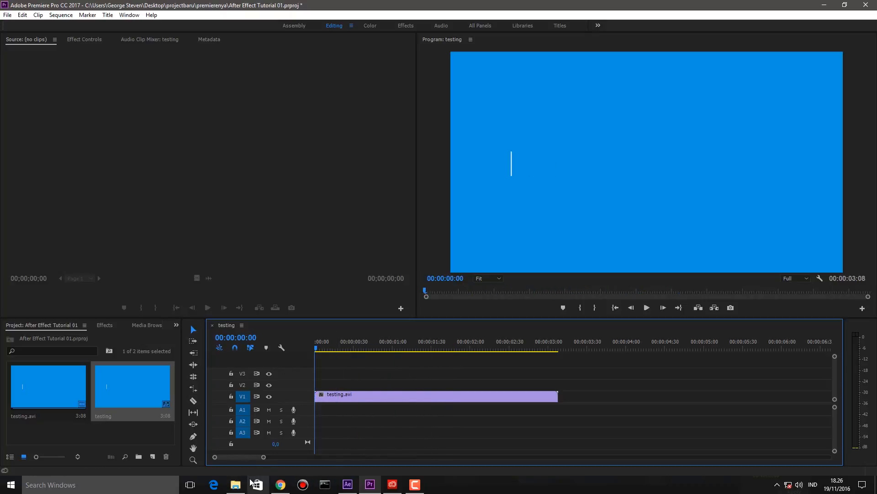
left_click(235, 484)
double_click(586, 297)
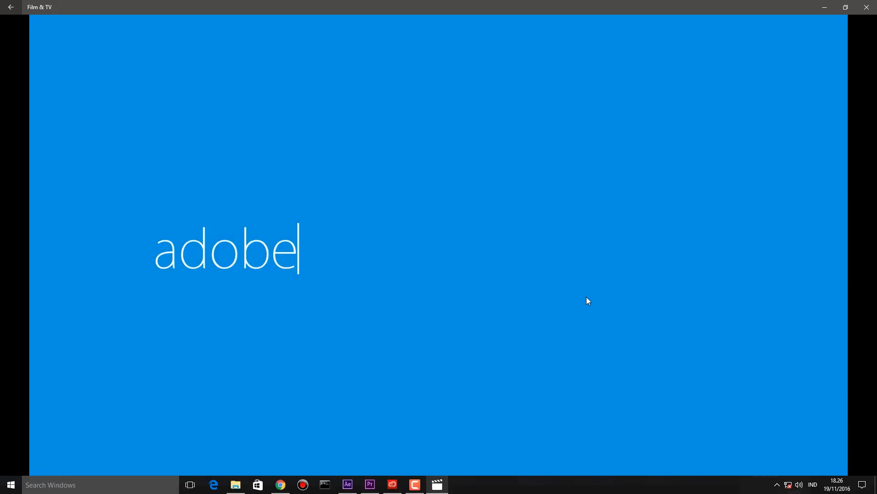
left_click(866, 7)
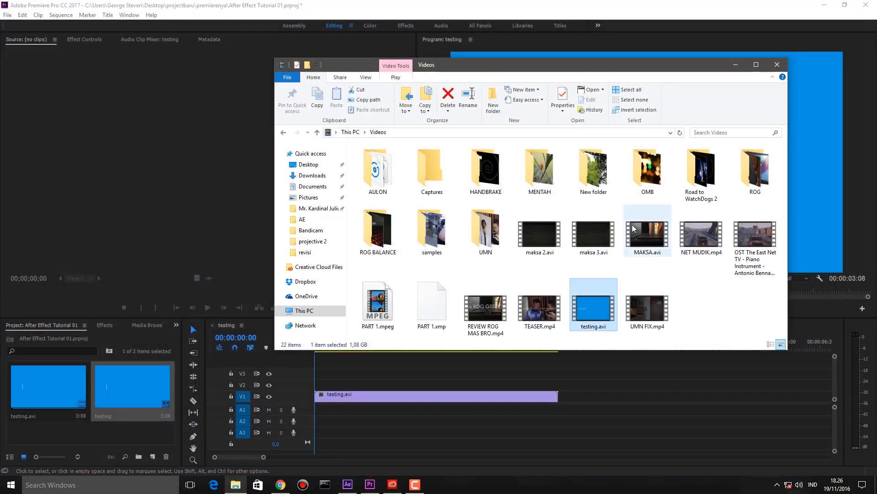
- Rewind the testing sequence to 00:00:00:00 and play it
left_click(396, 413)
left_click_drag(350, 340, 276, 346)
key("space")
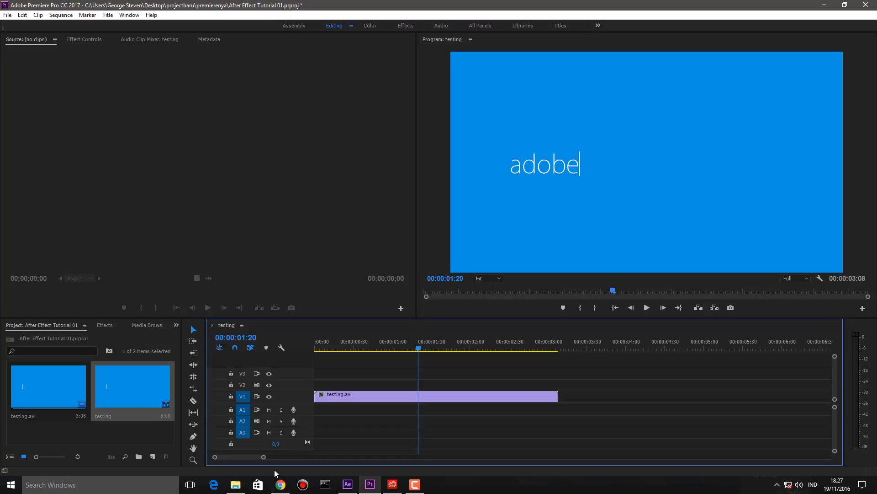
- Search Windows for 'vid', then select and deselect the testing.avi clip on the timeline
key("super")
type("vid")
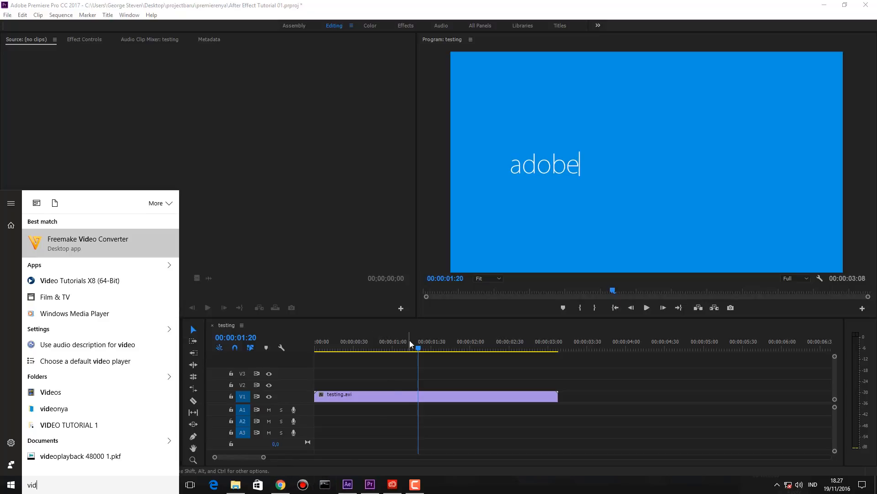
left_click(447, 371)
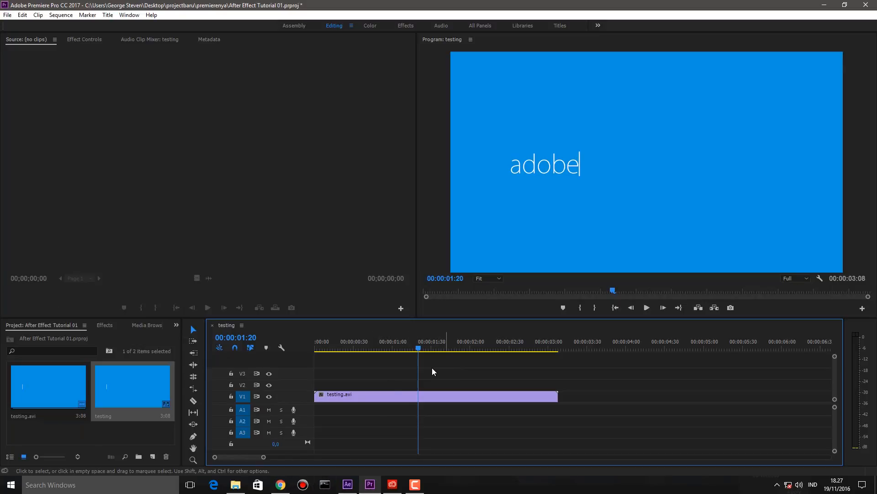
left_click_drag(446, 368, 329, 443)
left_click(365, 426)
- Switch back to After Effects and its tutorial composition
left_click(347, 484)
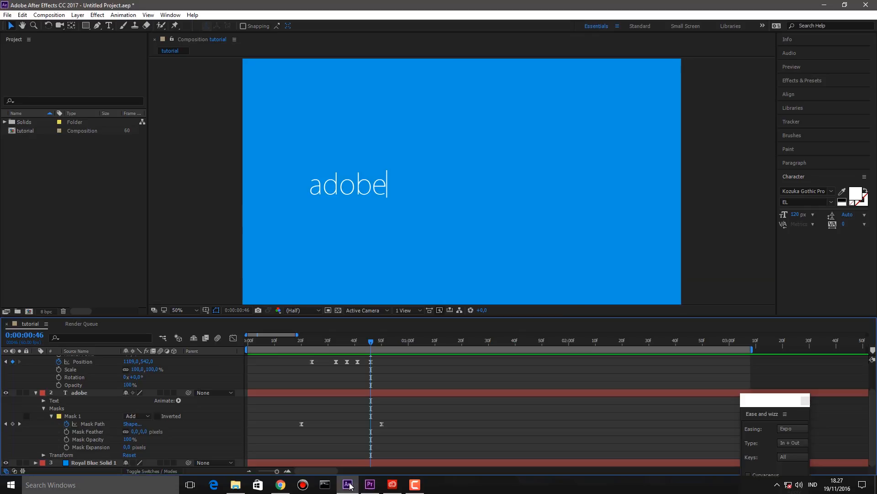